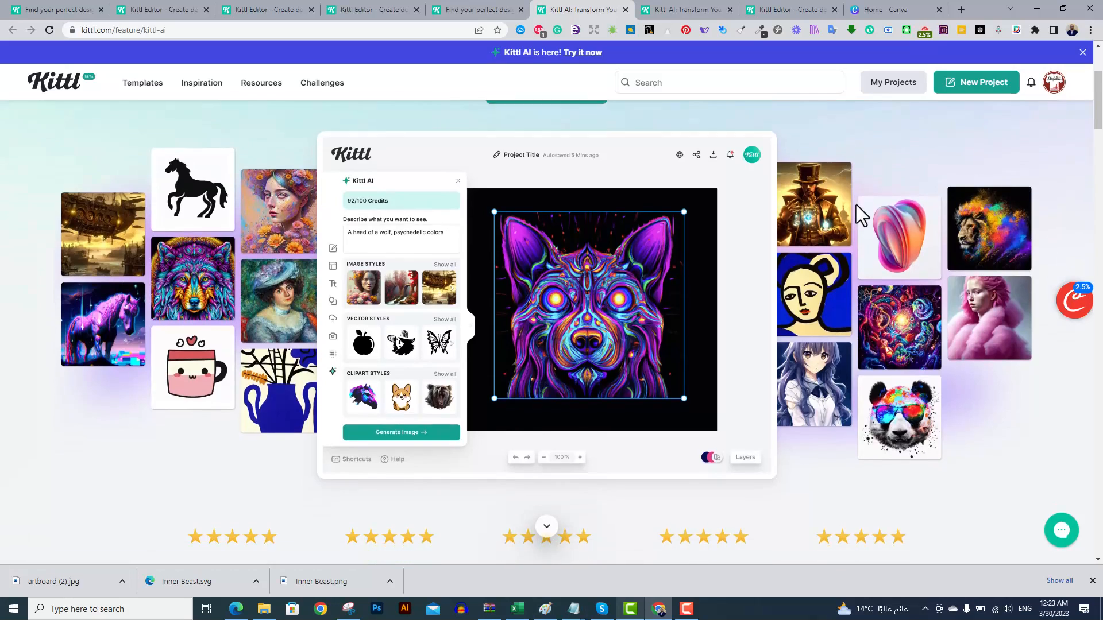
- Review the Kittl AI feature page, covering design integration, vector logo icons, merch designs and background removal
scroll(856, 205, "down", 6)
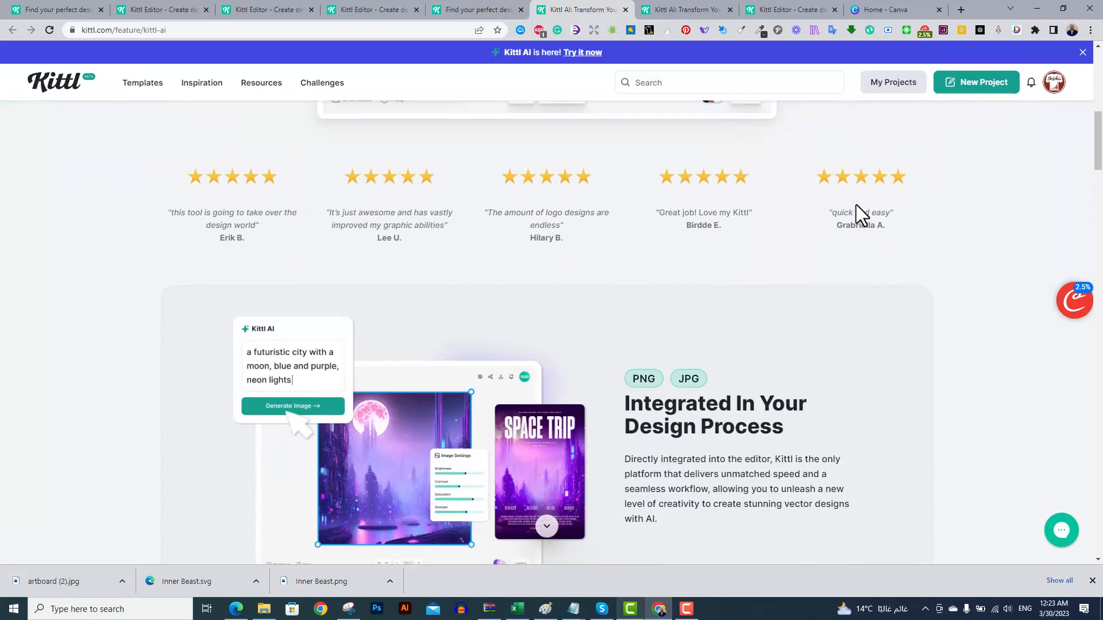
scroll(857, 204, "down", 4)
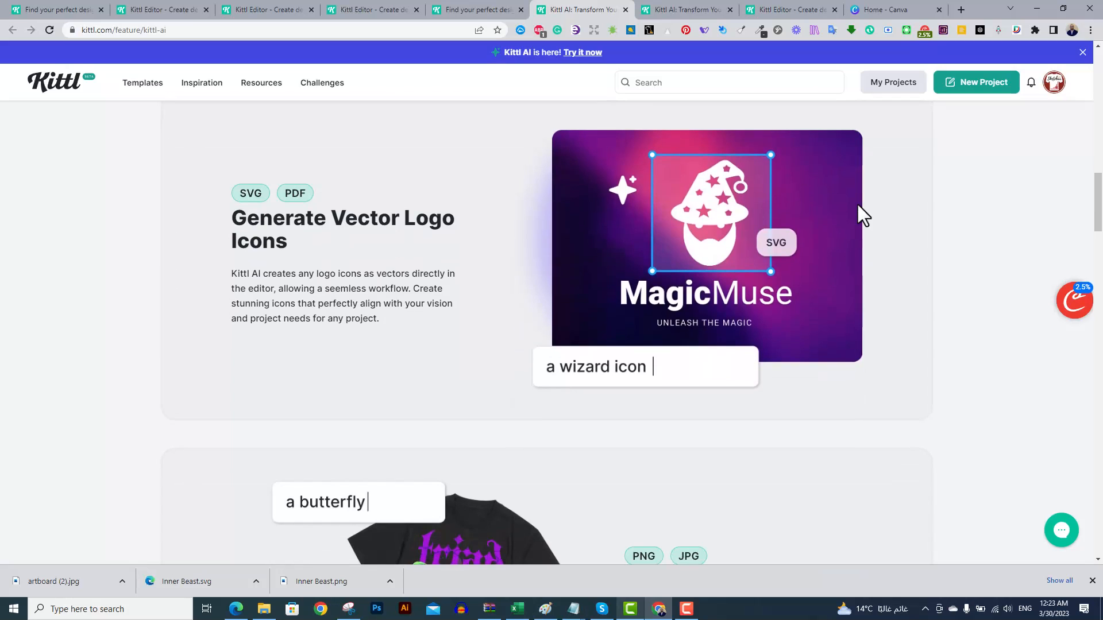
scroll(857, 205, "down", 6)
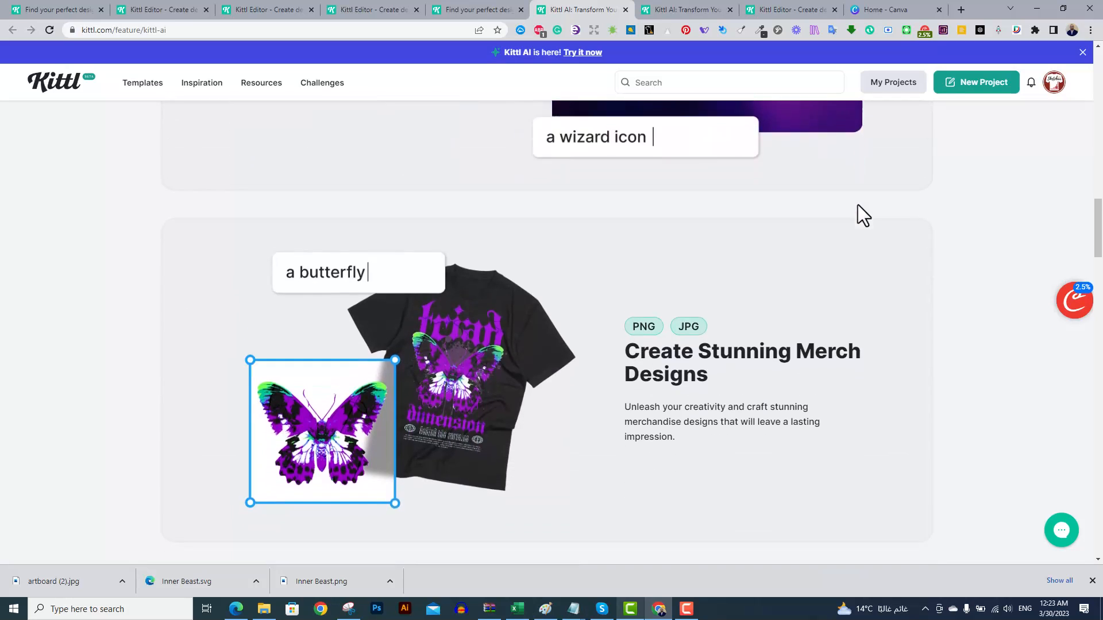
scroll(857, 205, "down", 4)
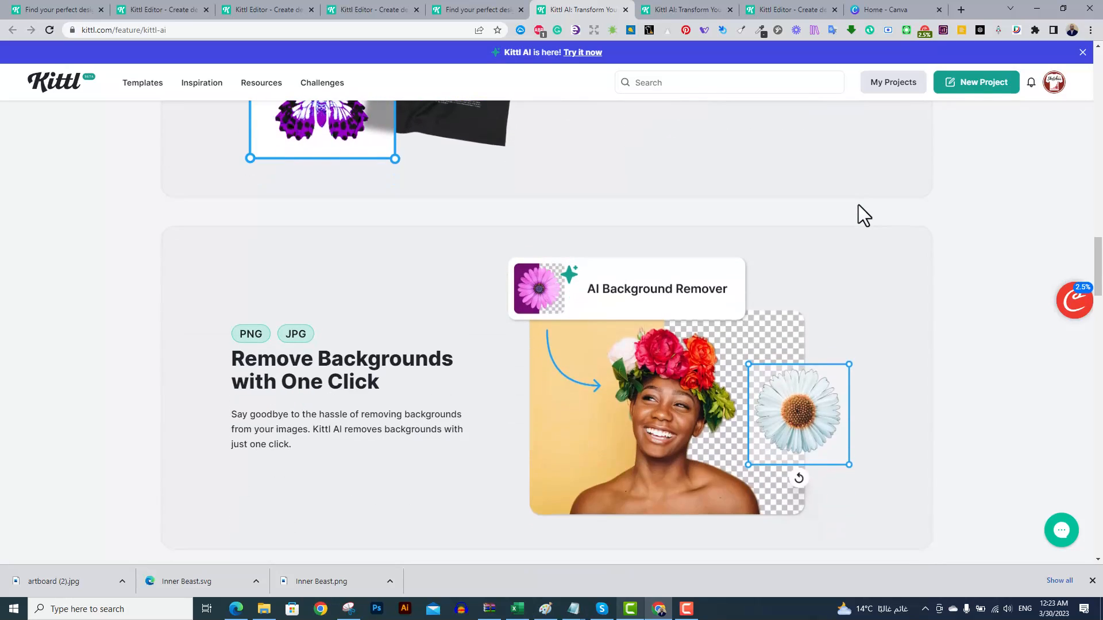
scroll(859, 204, "up", 2)
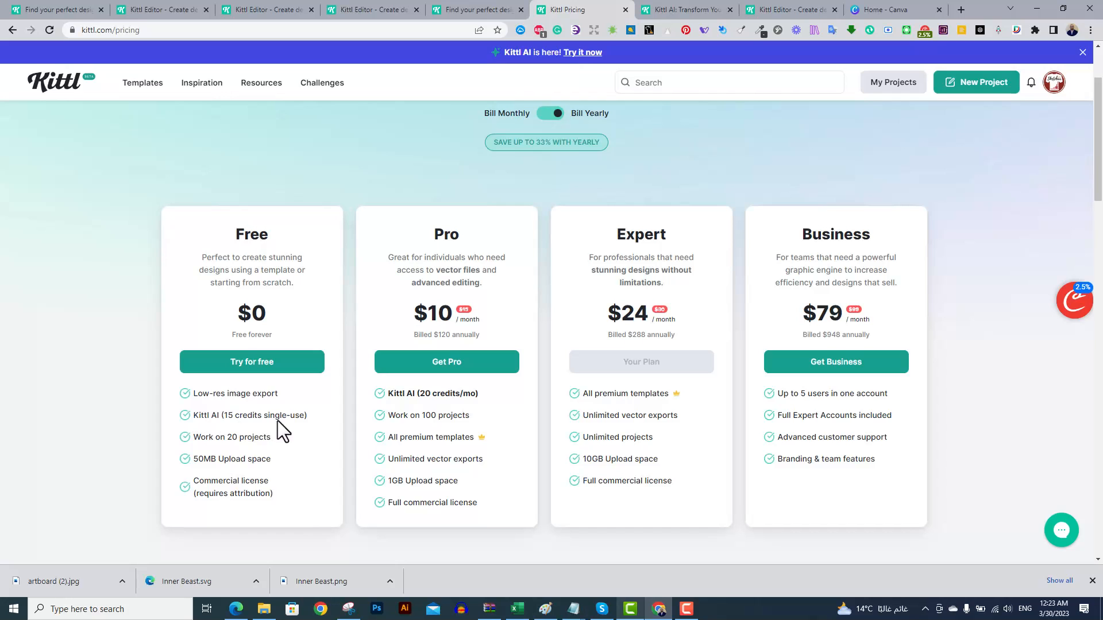
- Compare the Free, Pro, Expert and Business plans on the pricing page, including their Kittl AI credits and feature table
scroll(548, 305, "down", 5)
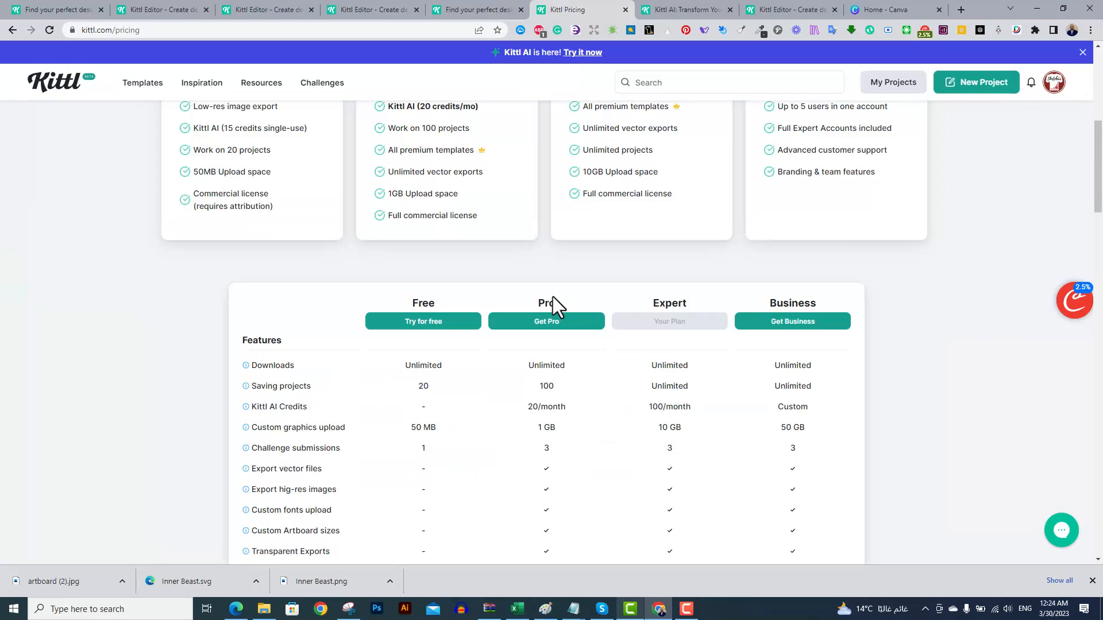
scroll(552, 298, "down", 2)
scroll(869, 292, "down", 1)
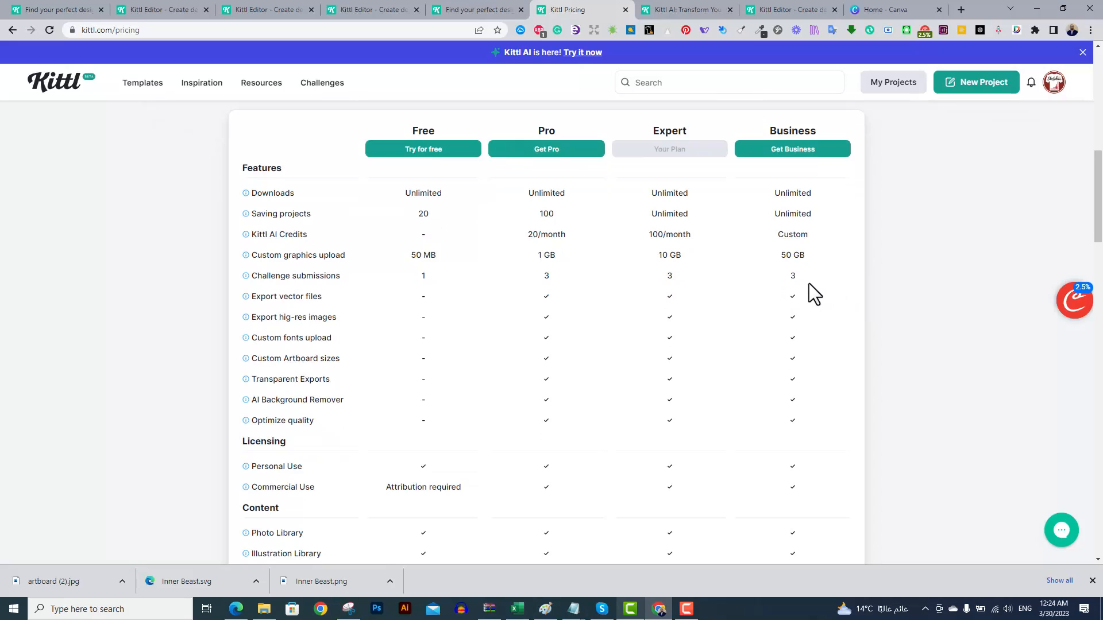
scroll(809, 284, "up", 1)
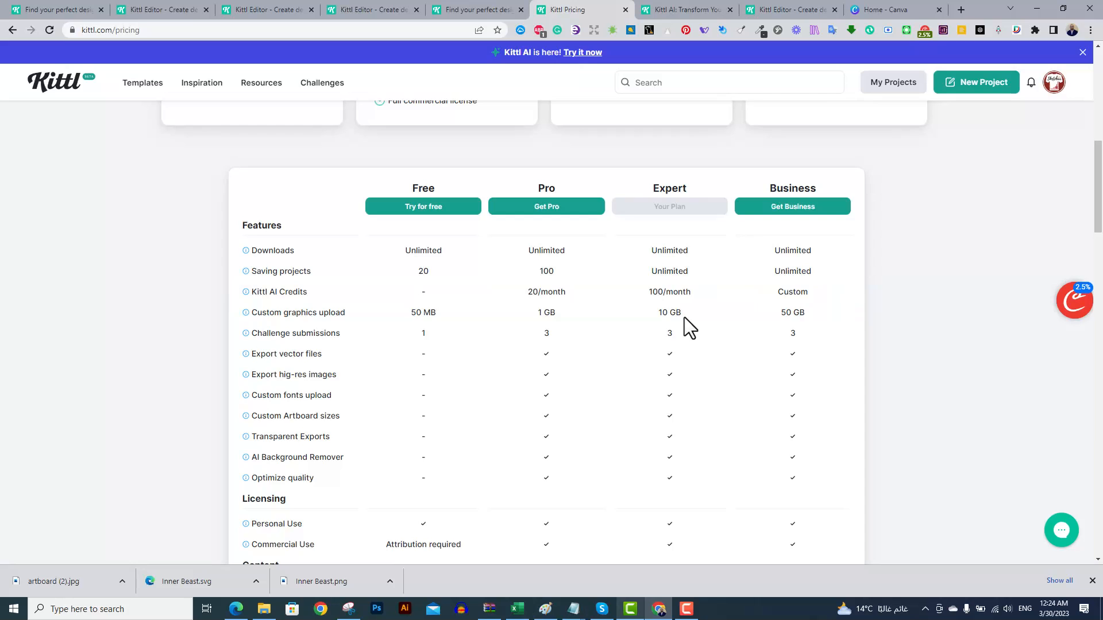
scroll(684, 318, "up", 6)
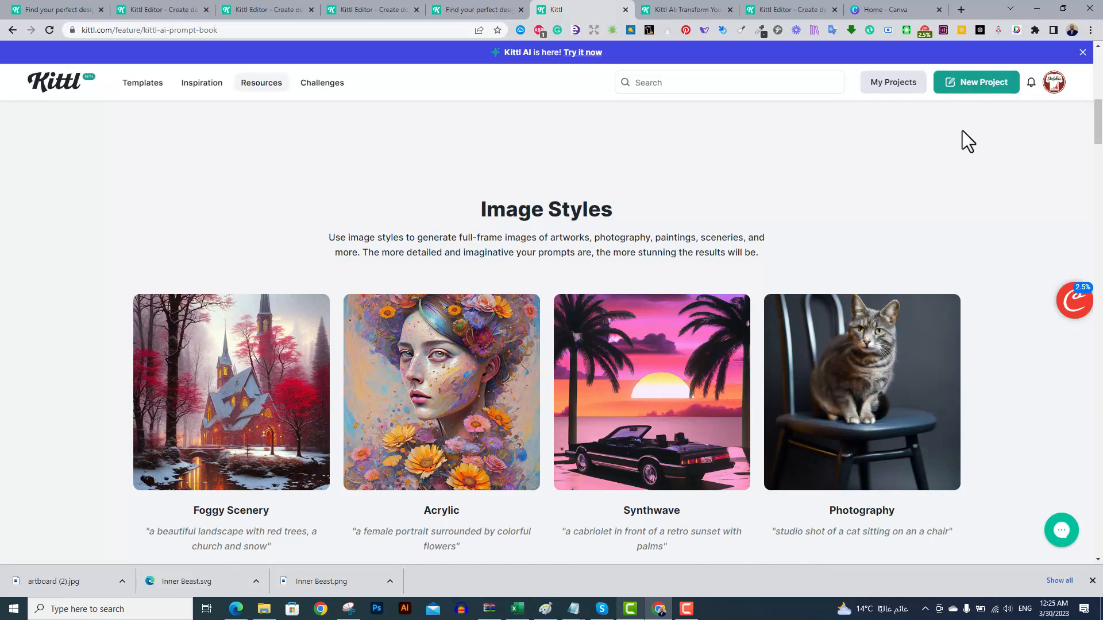
- Examine the image styles and clipart styles with their sample prompts in the Kittl AI prompt book
scroll(962, 131, "down", 1)
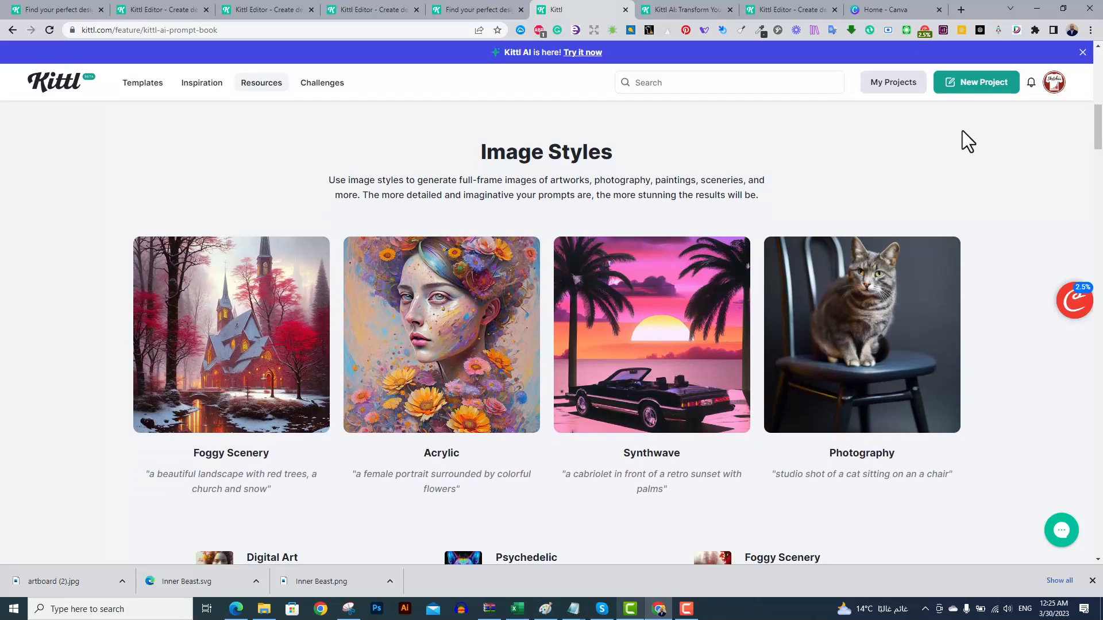
scroll(963, 131, "down", 2)
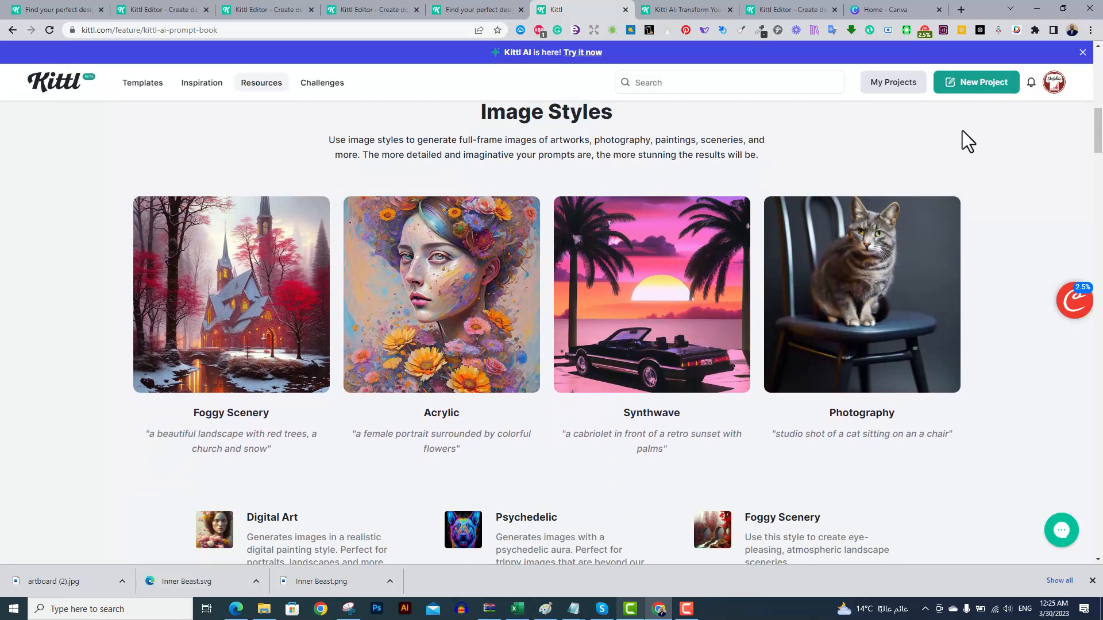
scroll(963, 131, "down", 2)
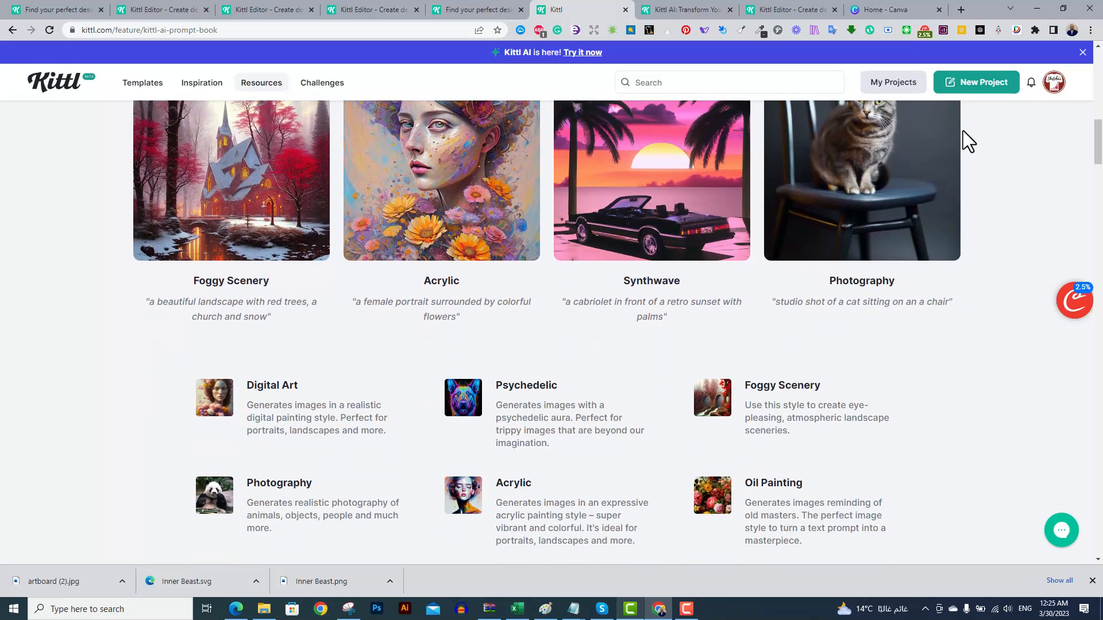
scroll(963, 131, "down", 1)
scroll(963, 131, "down", 3)
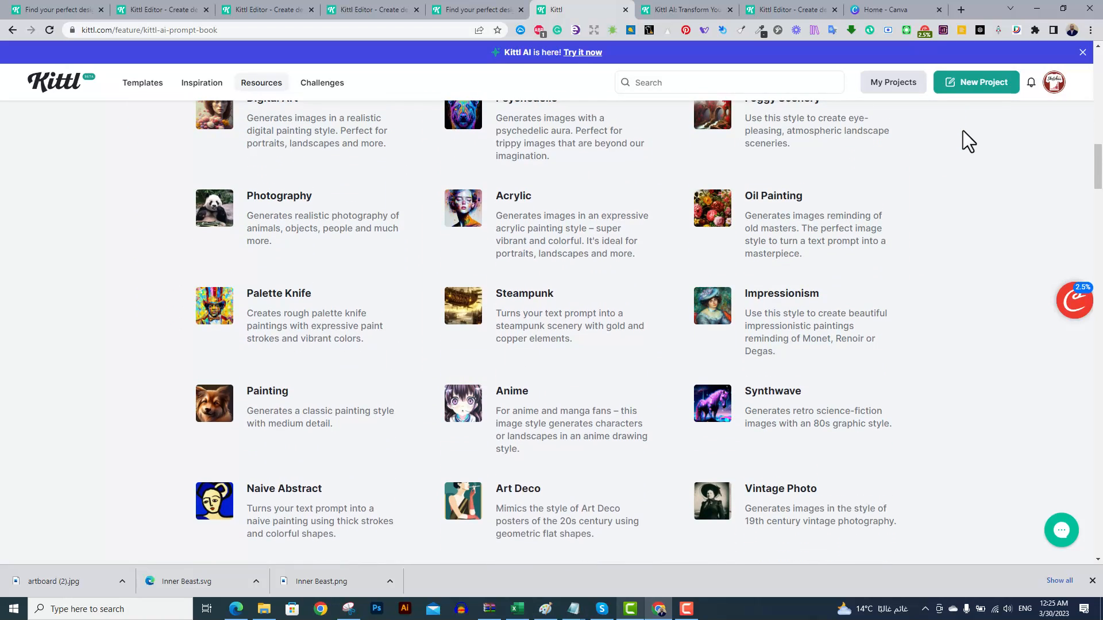
scroll(962, 131, "down", 2)
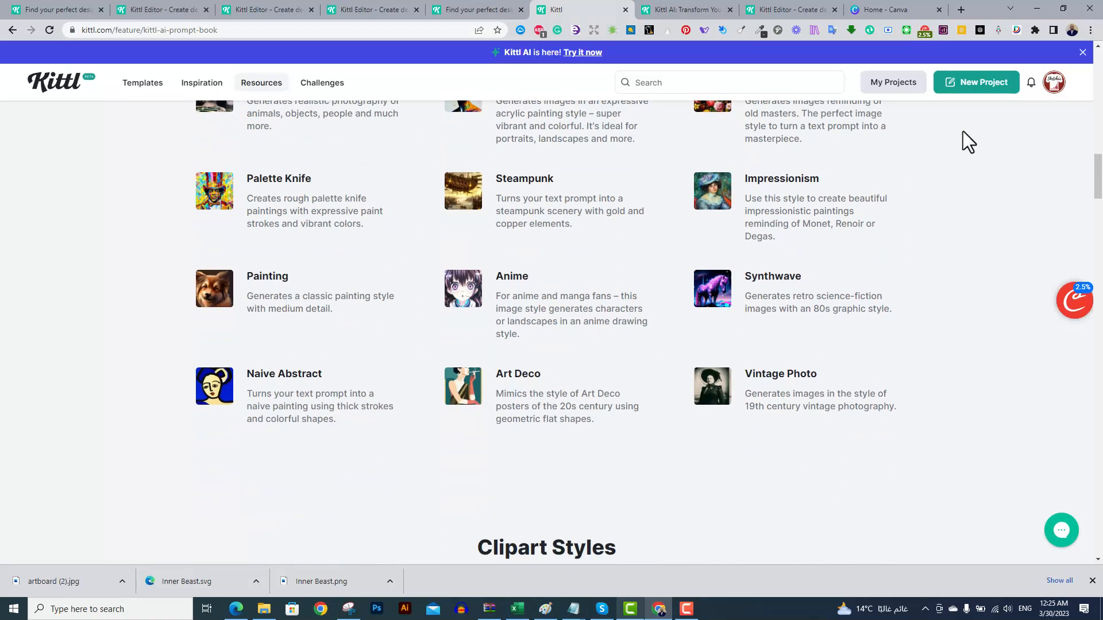
scroll(963, 131, "down", 3)
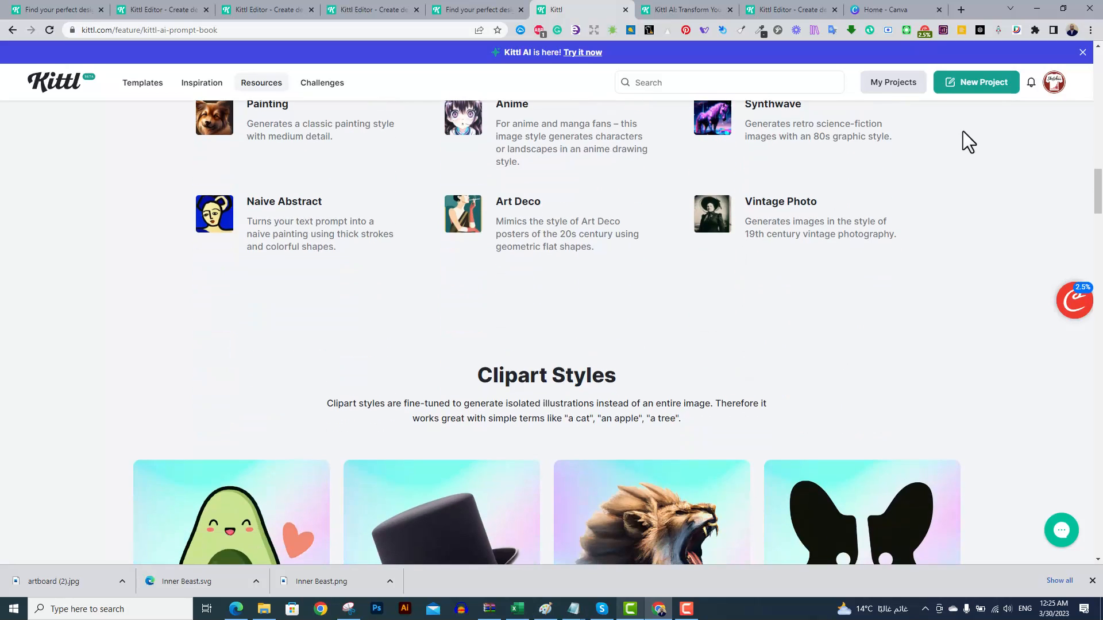
scroll(963, 131, "up", 1)
scroll(963, 131, "down", 2)
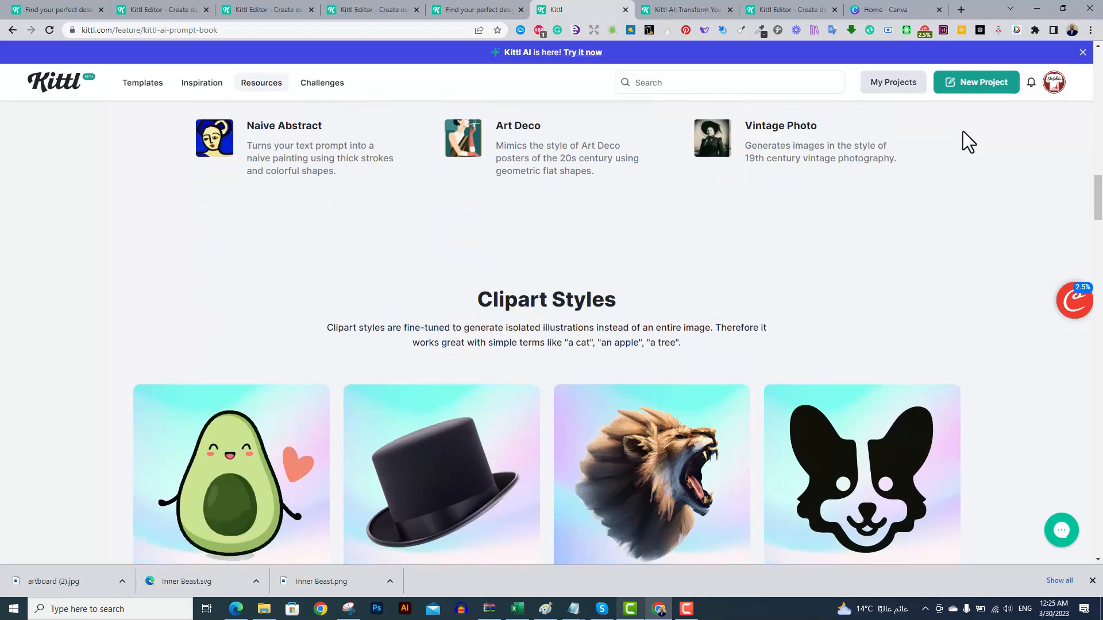
scroll(963, 131, "down", 4)
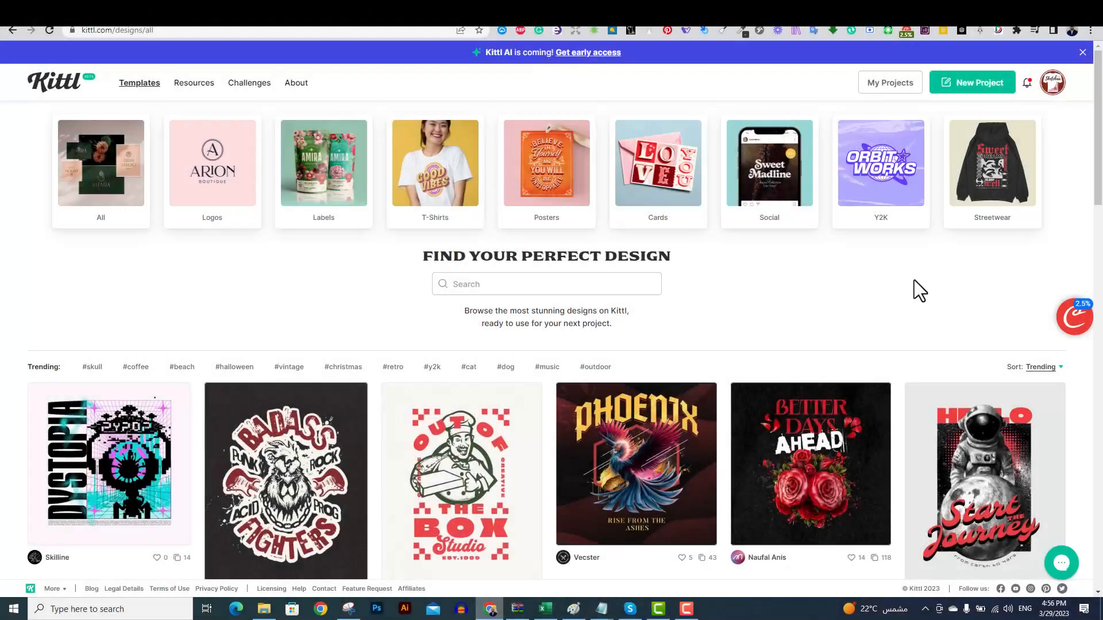
- Create a new project with a portrait artboard 4500 px wide and 5400 px high
left_click(1050, 83)
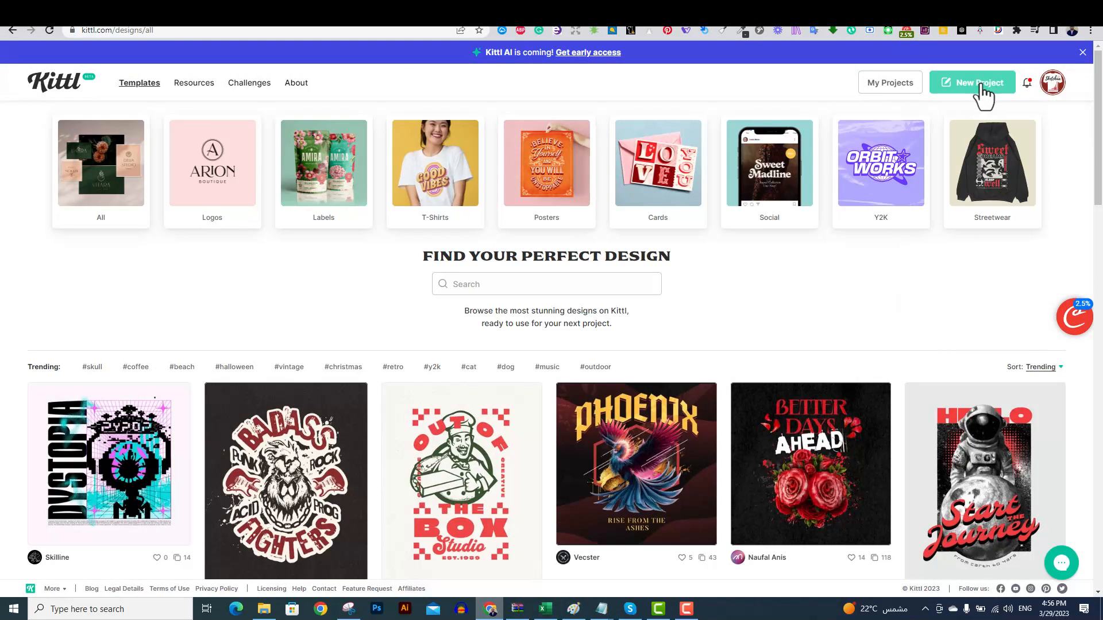
left_click(980, 86)
left_click_drag(703, 200, 681, 201)
type("4500")
key("Tab")
type("5400")
left_click(690, 280)
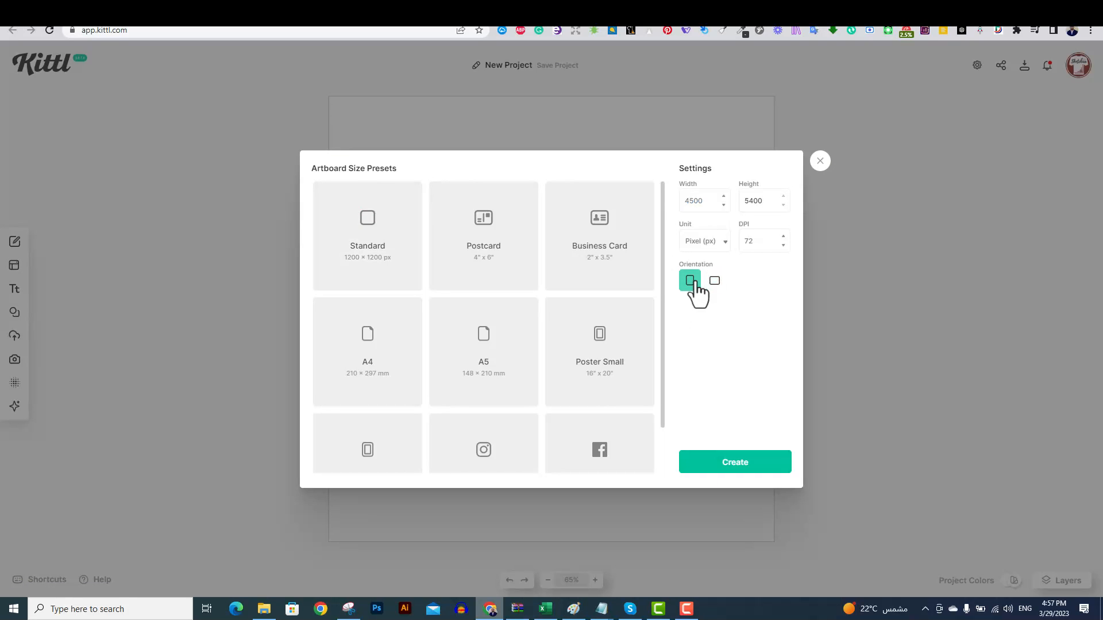
left_click(725, 463)
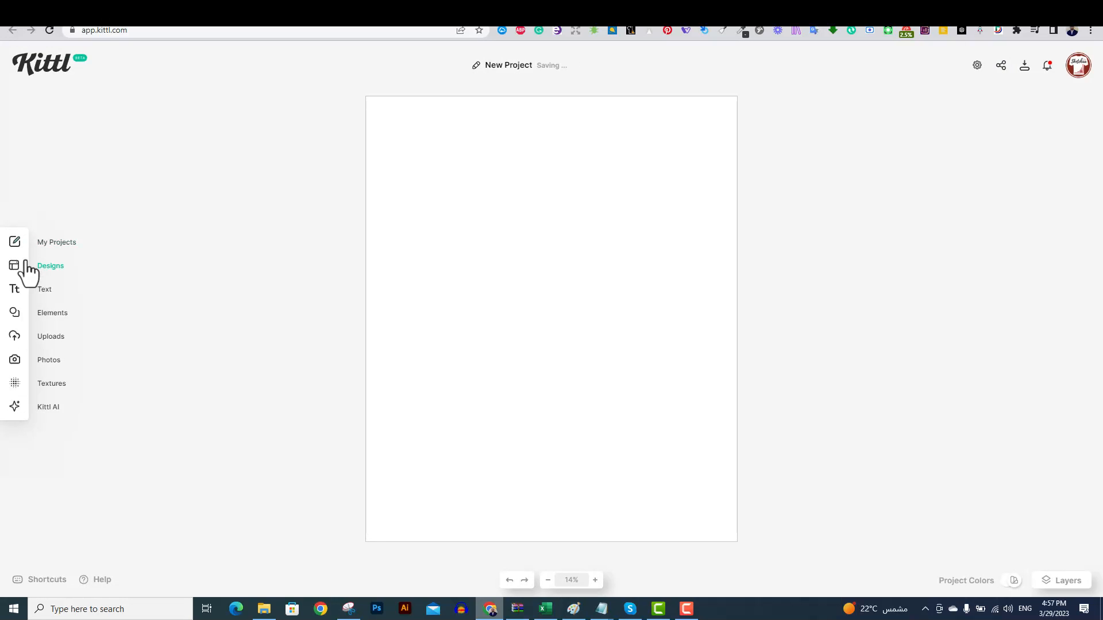
- Open the Kittl AI generator and look through the full list of image, clipart and vector styles
left_click(46, 408)
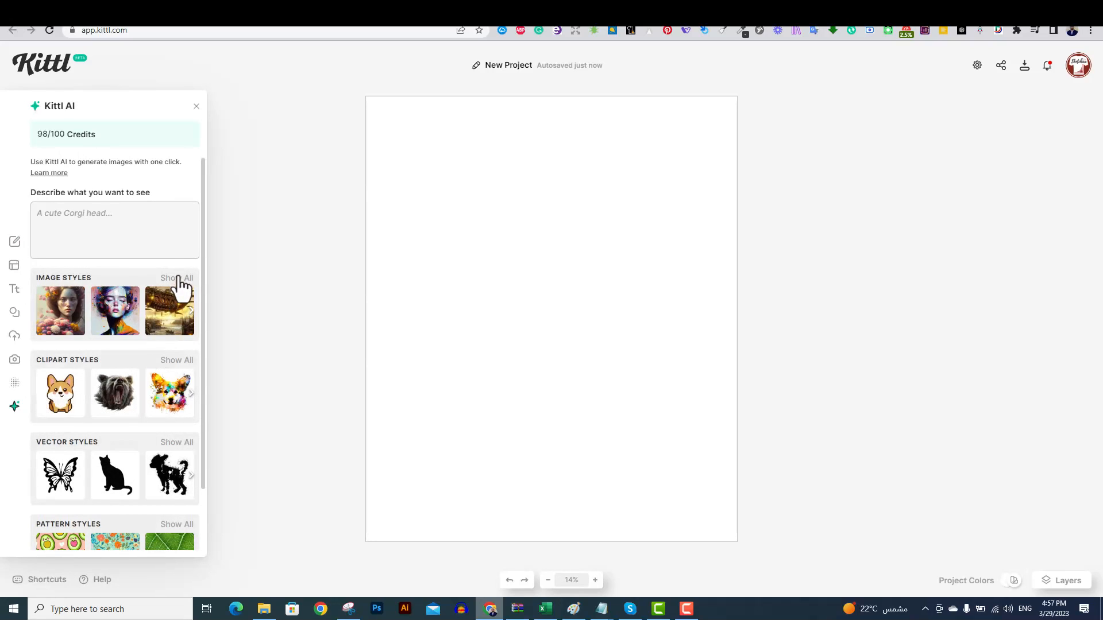
scroll(181, 289, "down", 1)
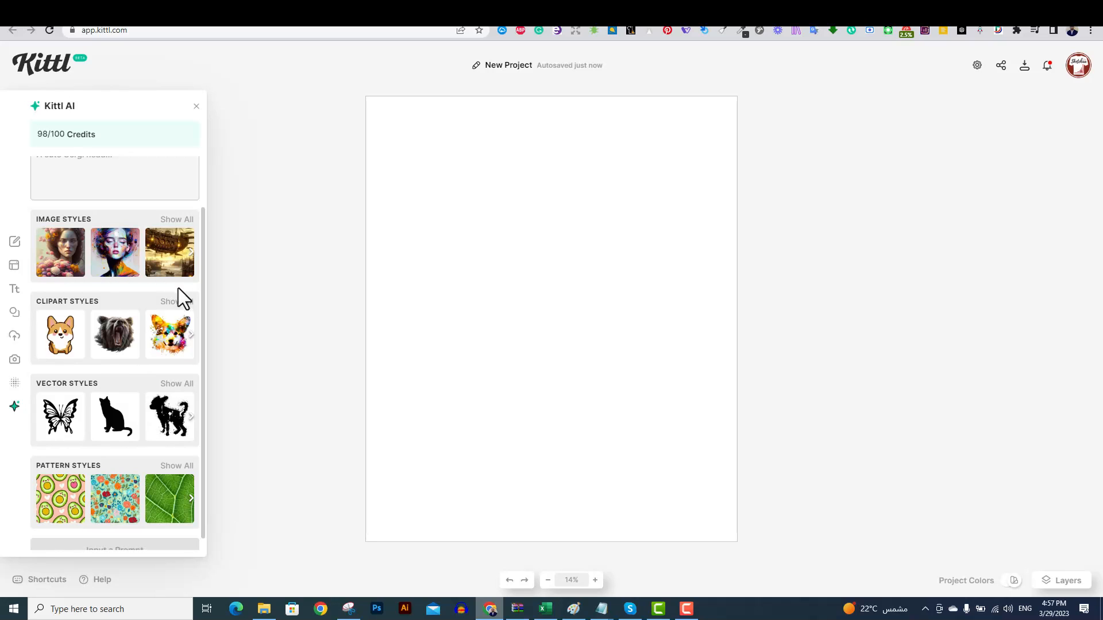
scroll(180, 284, "up", 1)
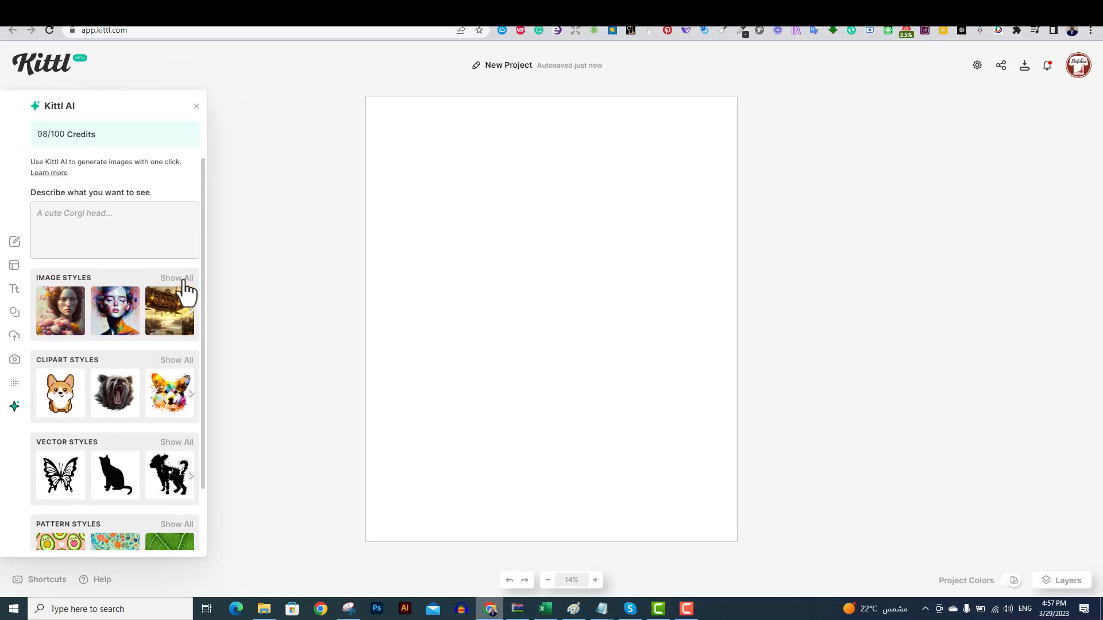
left_click(184, 281)
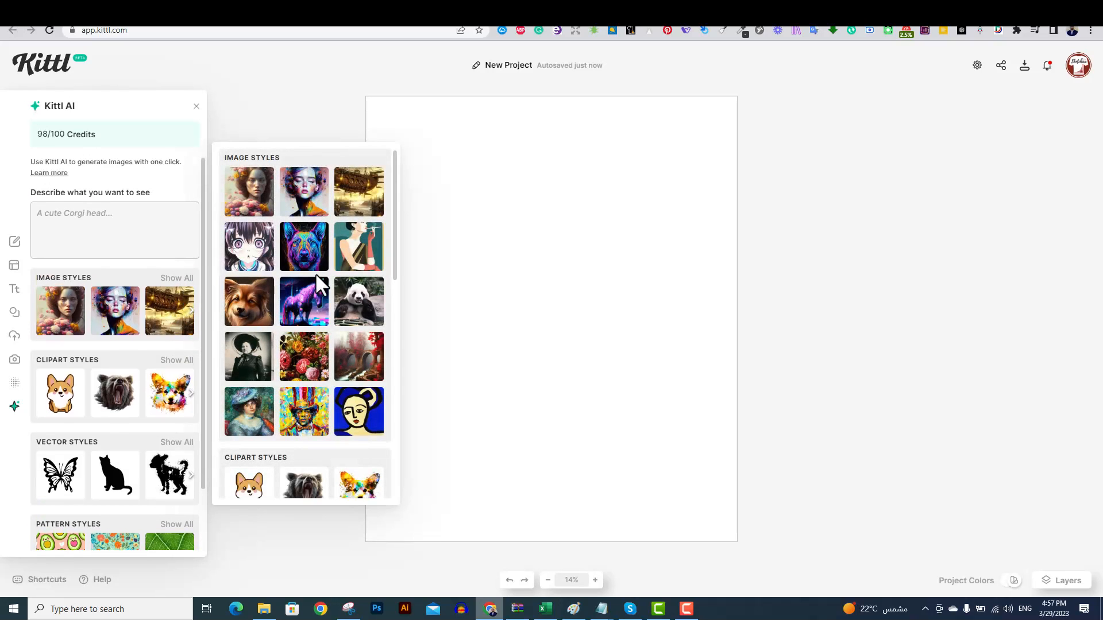
scroll(394, 229, "down", 1)
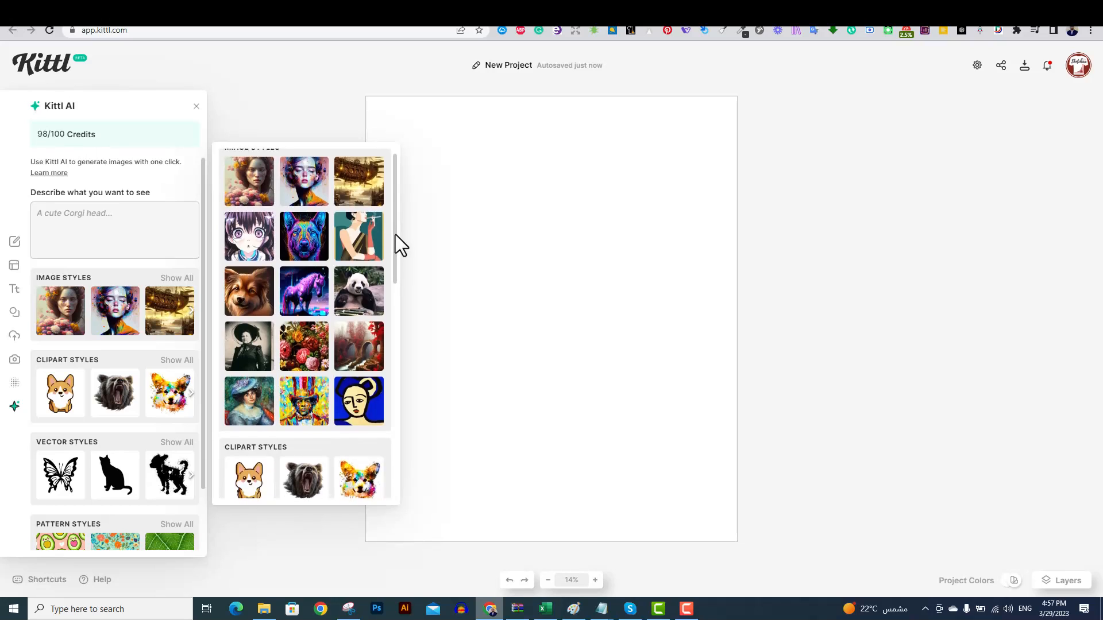
scroll(395, 236, "up", 1)
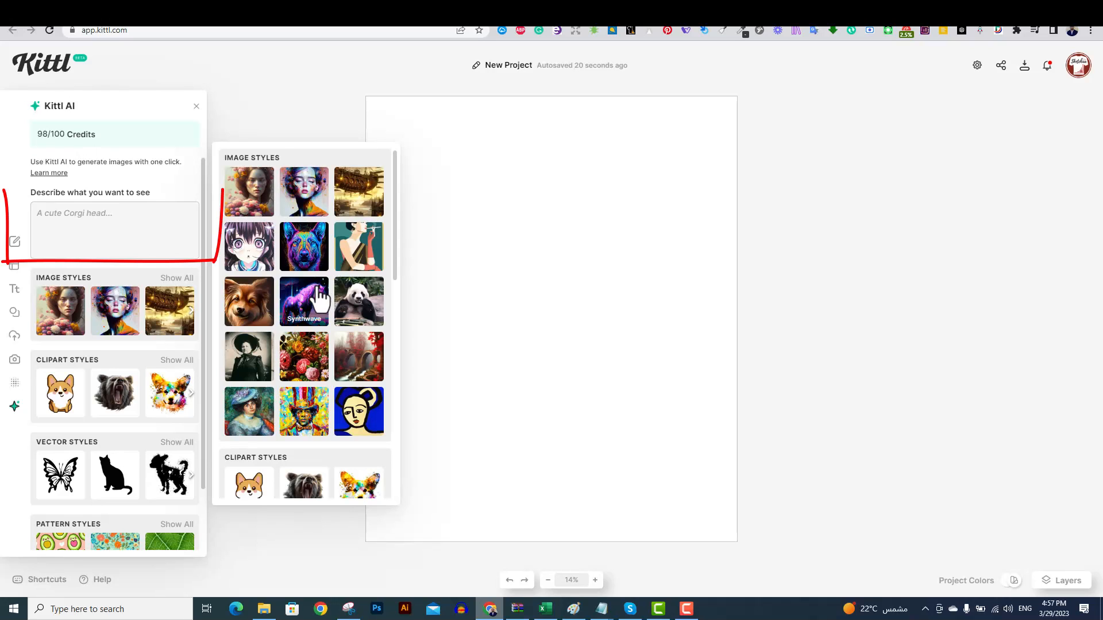
left_click_drag(395, 248, 397, 352)
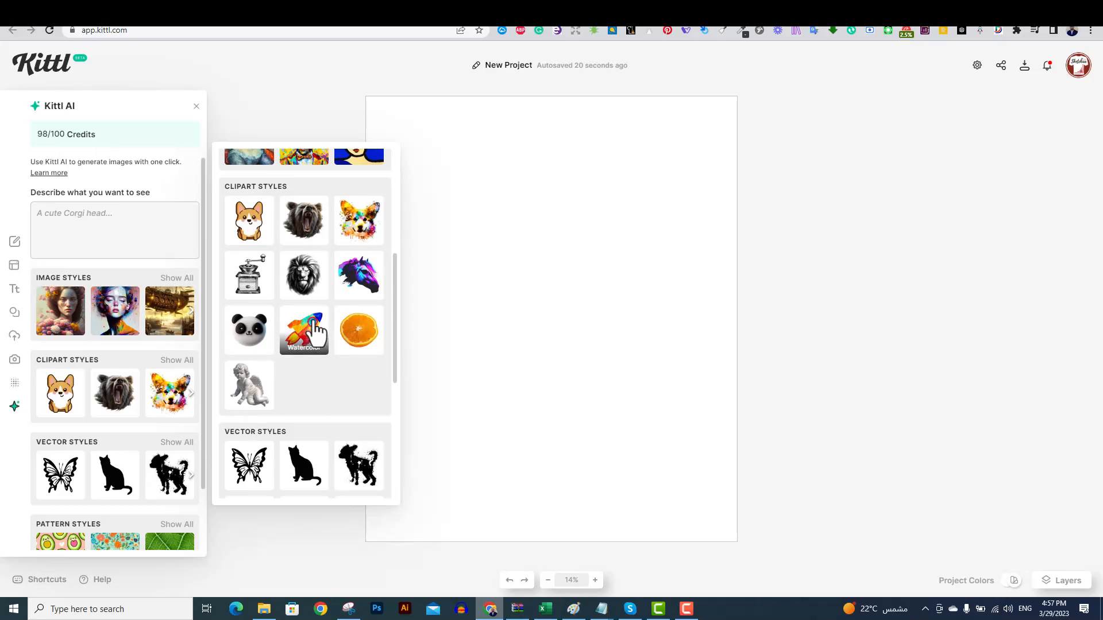
scroll(280, 375, "down", 3)
scroll(316, 376, "down", 2)
scroll(315, 377, "up", 2)
- Generate an AI image from the prompt "scary lion's head" in the Psychedelic image style and enlarge it on the artboard
left_click(120, 225)
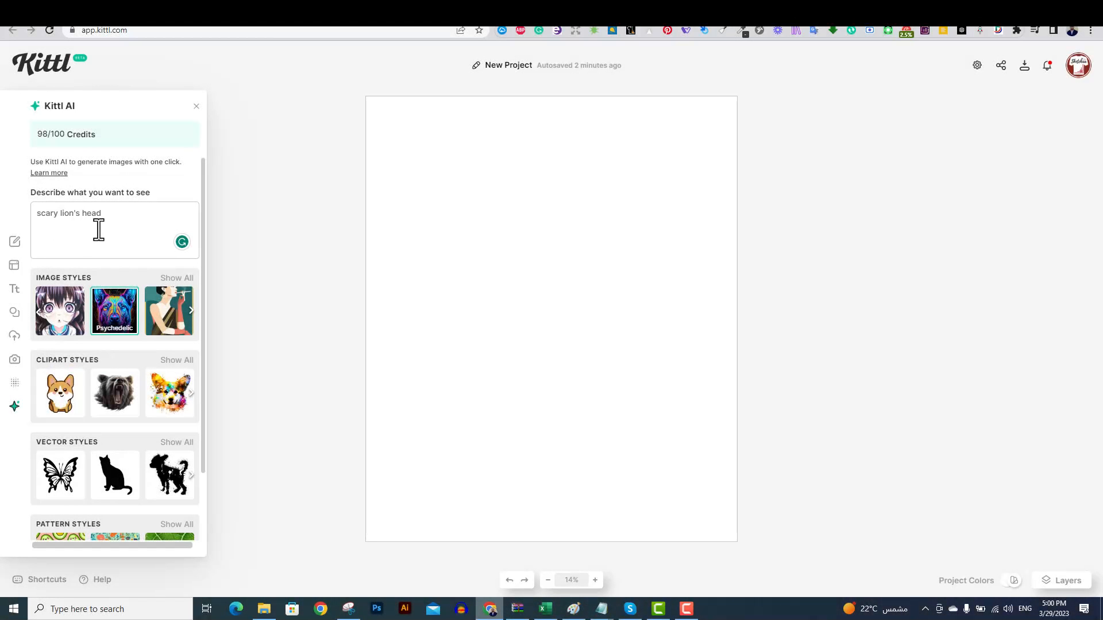
scroll(111, 238, "down", 2)
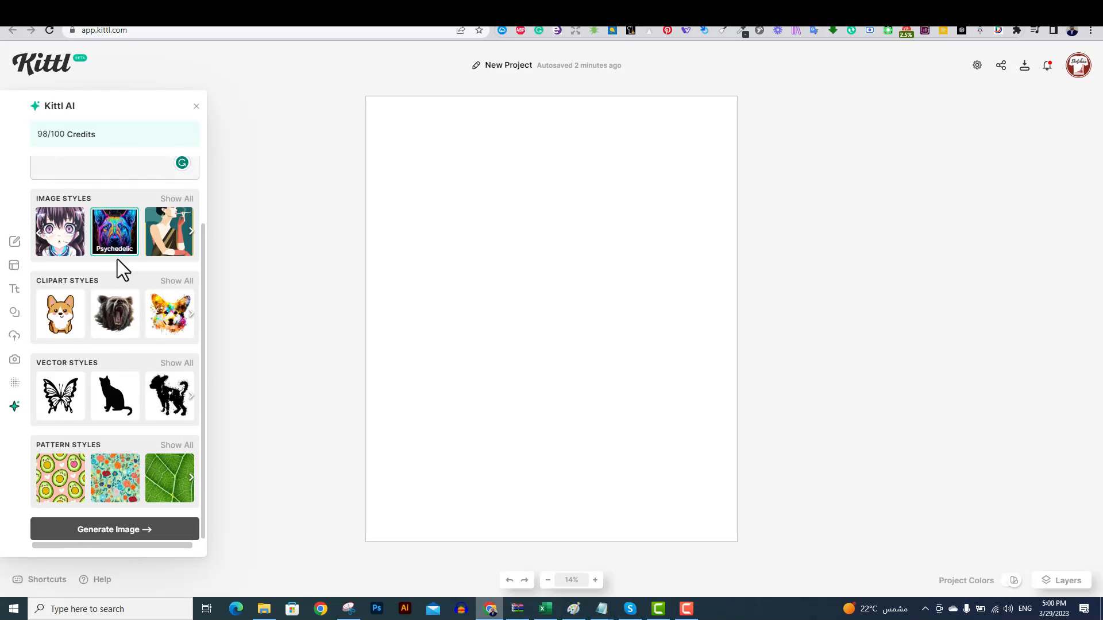
left_click(118, 527)
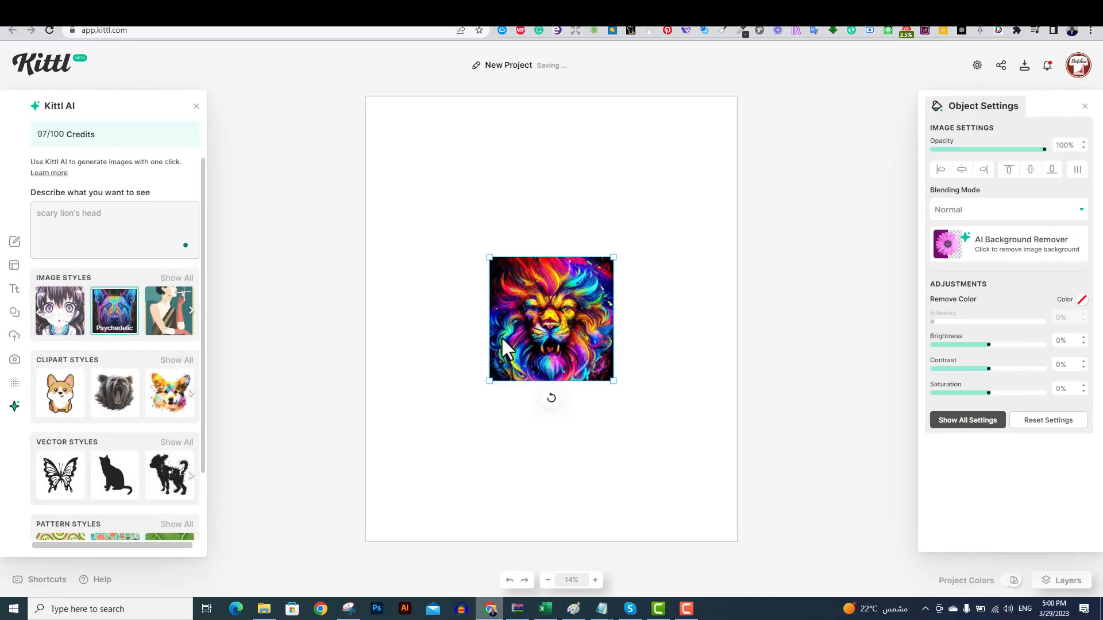
left_click_drag(490, 258, 435, 208)
left_click_drag(613, 381, 635, 402)
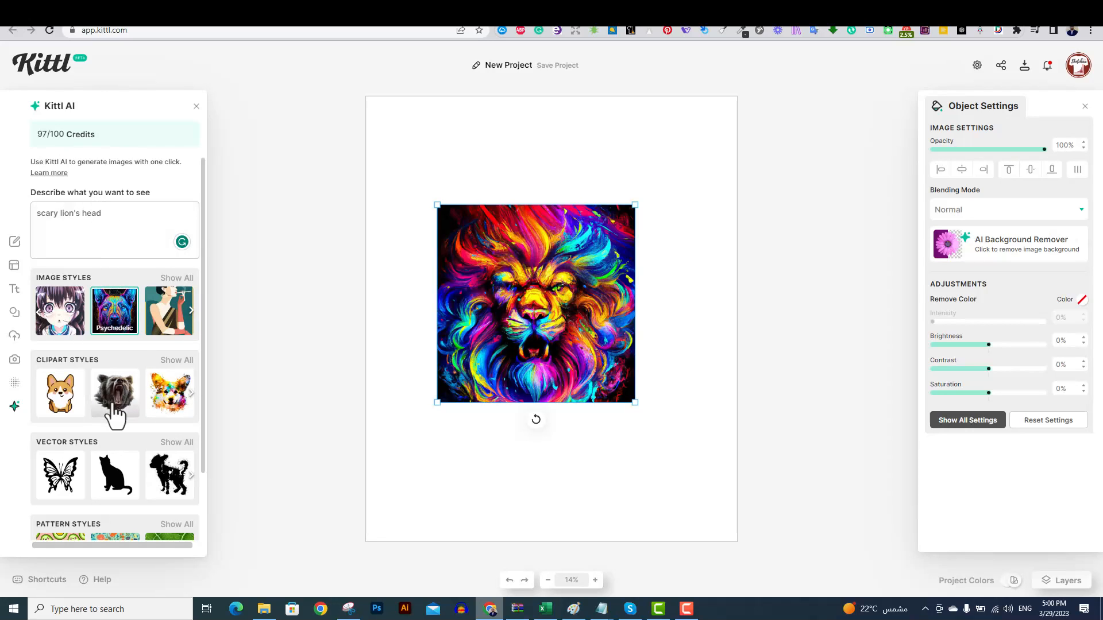
- Generate the same prompt in the Detailed Drawing clipart style and enlarge the new image to fill most of the artboard's width
left_click(118, 405)
scroll(129, 430, "down", 1)
left_click(140, 537)
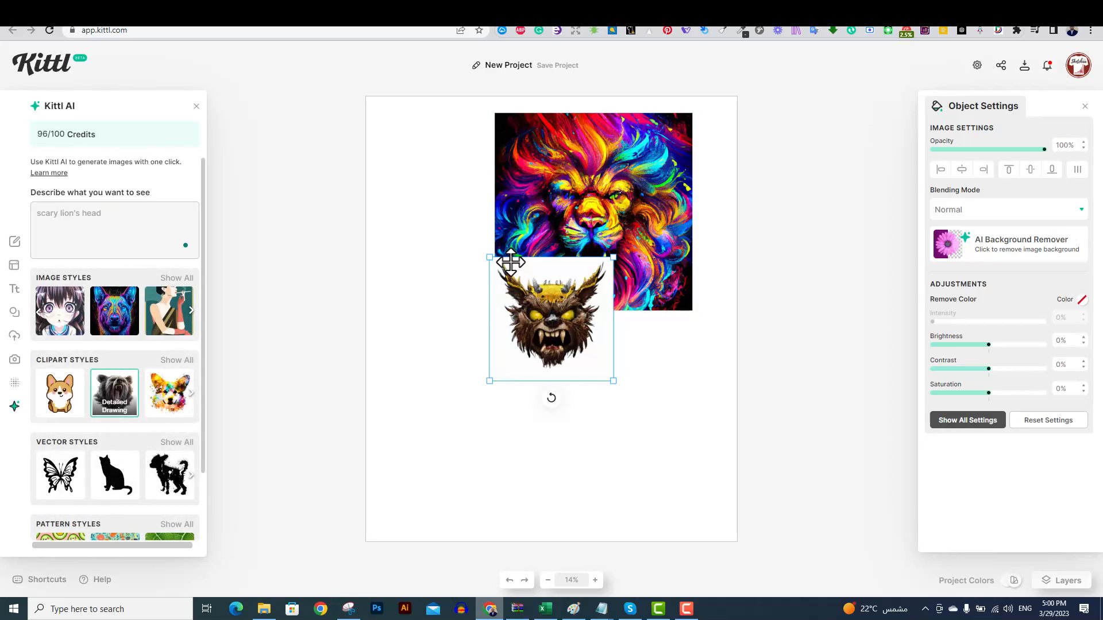
left_click_drag(488, 257, 408, 188)
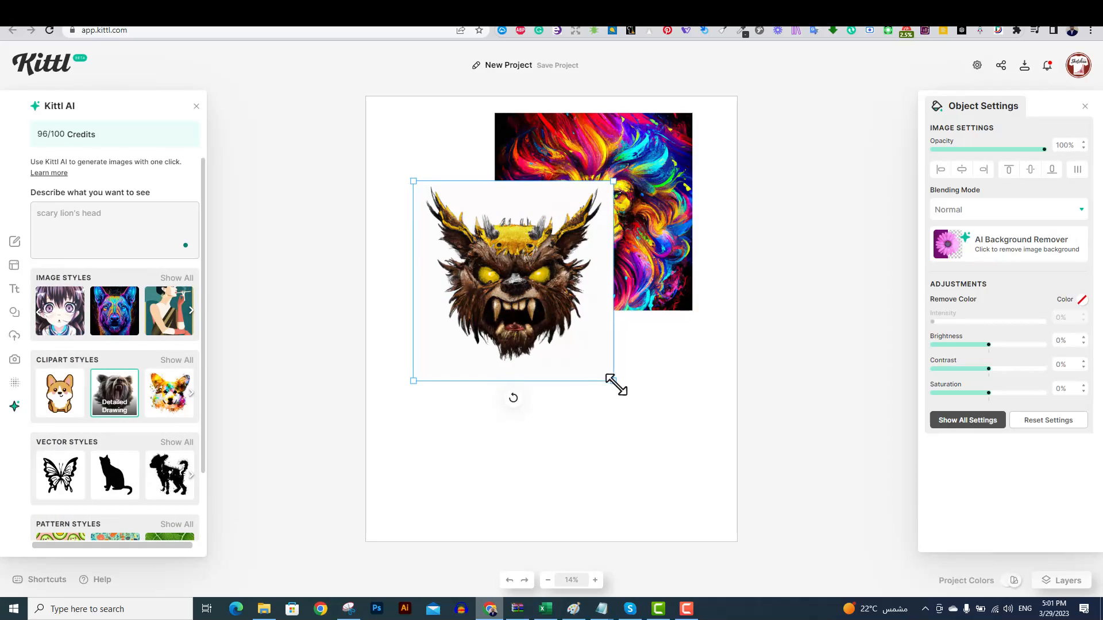
left_click_drag(614, 381, 677, 462)
left_click(721, 473)
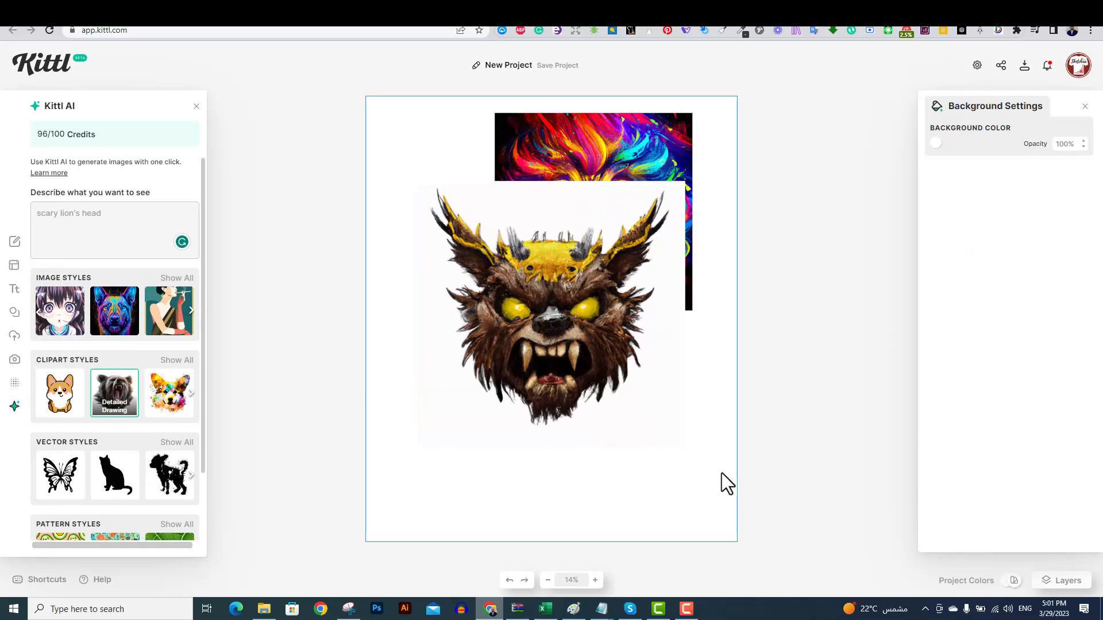
- Delete the Psychedelic-style lion image behind the Detailed Drawing head
left_click(630, 158)
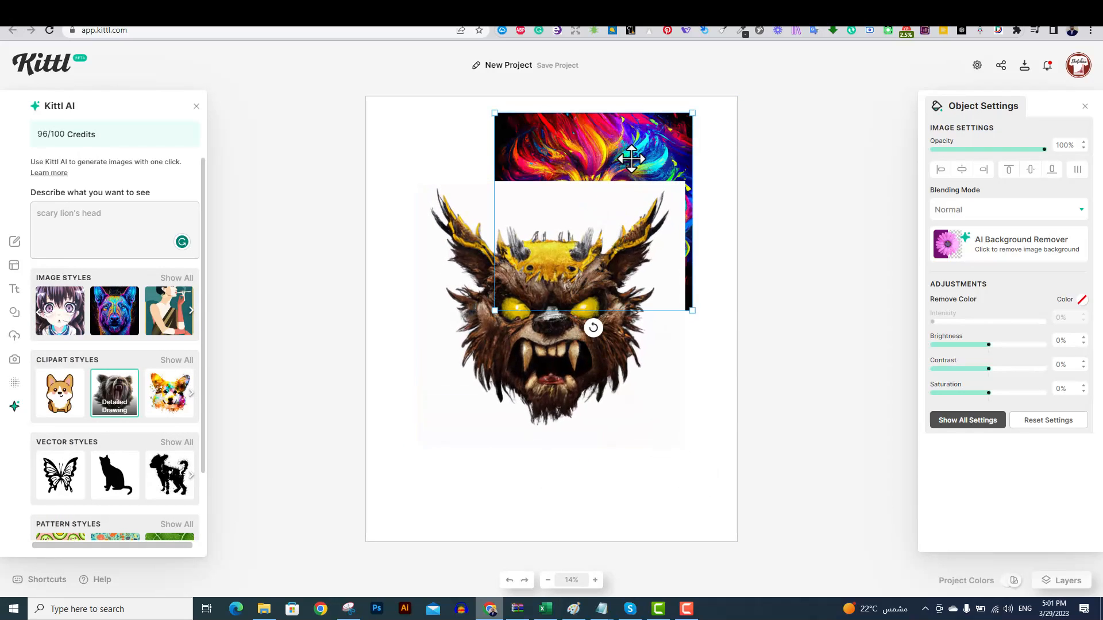
key("Delete")
left_click(614, 275)
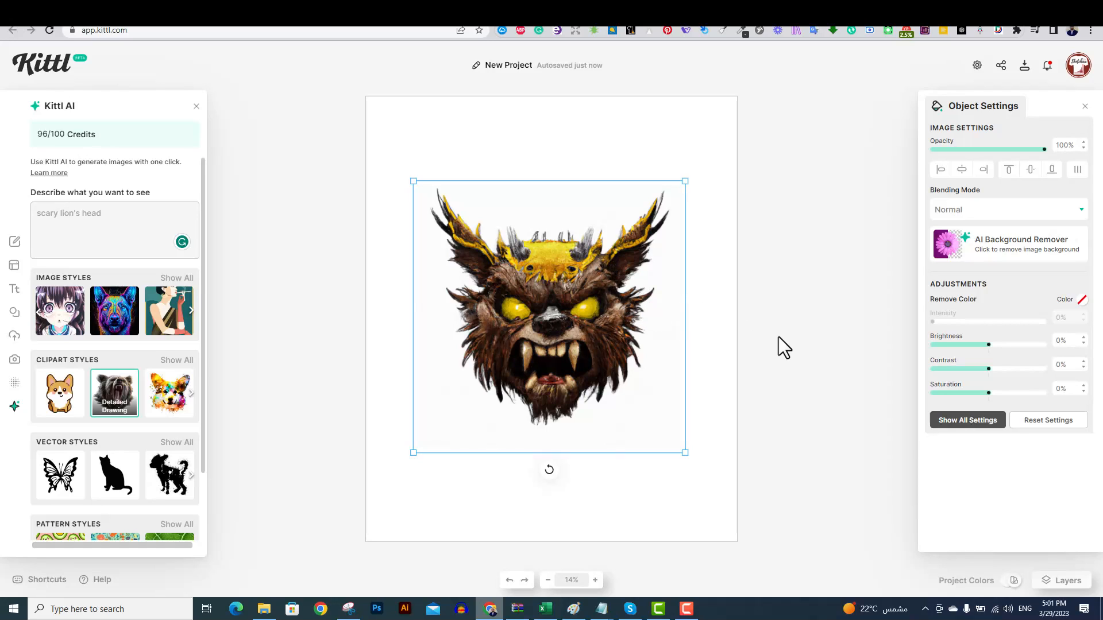
- Set the artboard's background colour to black (000000)
left_click(684, 125)
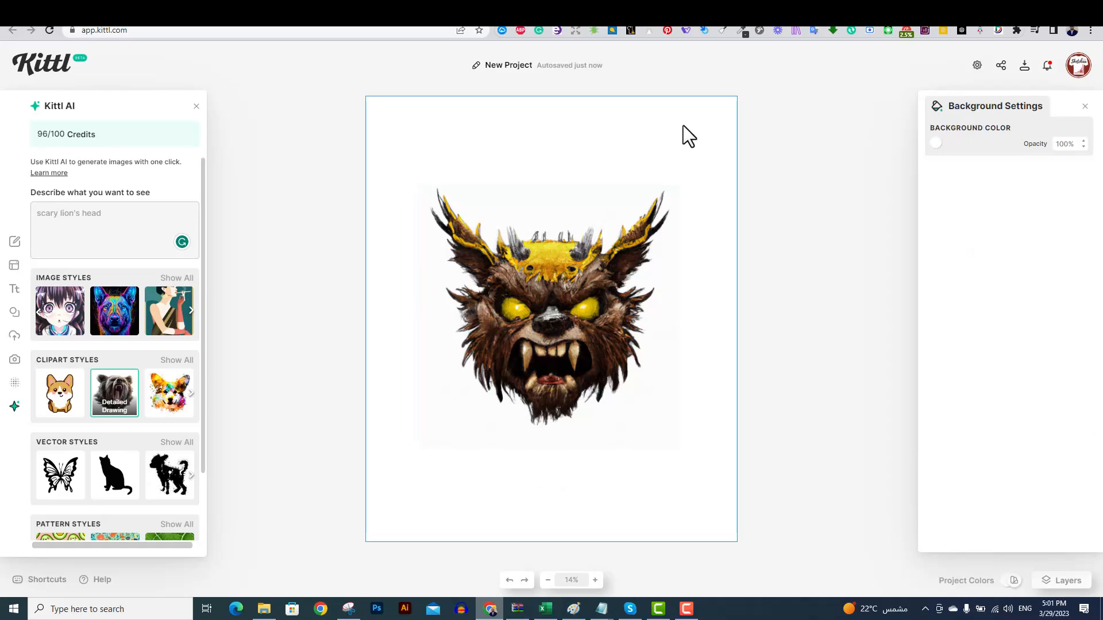
left_click(934, 143)
left_click_drag(829, 192, 768, 275)
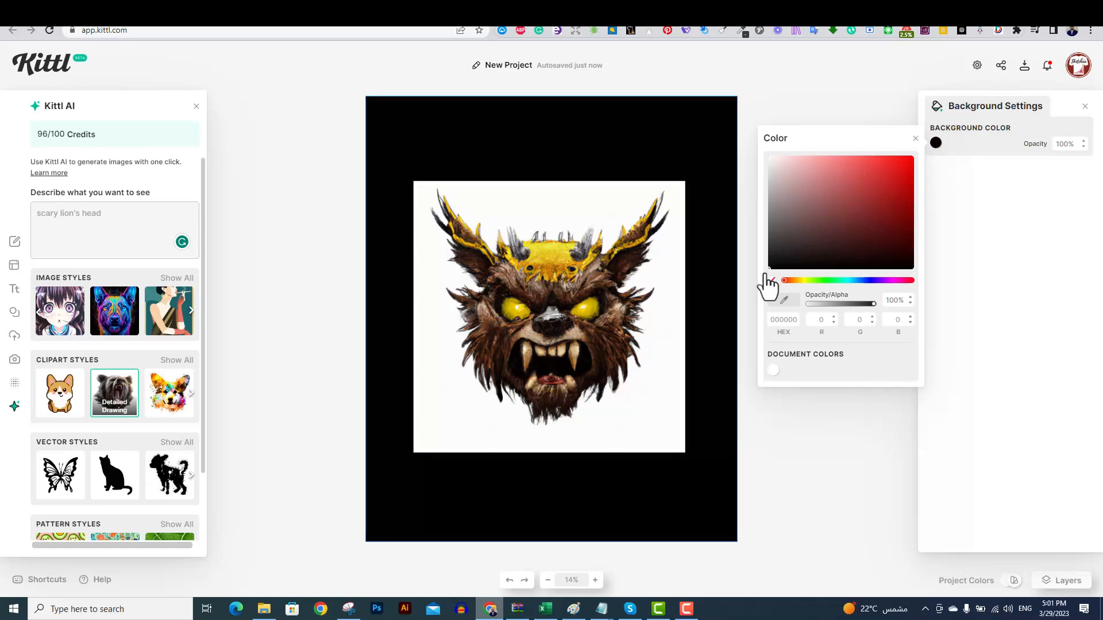
left_click(716, 272)
- Remove the head image's white background with the AI Background Remover, then slightly enlarge and recentre the head
left_click(671, 305)
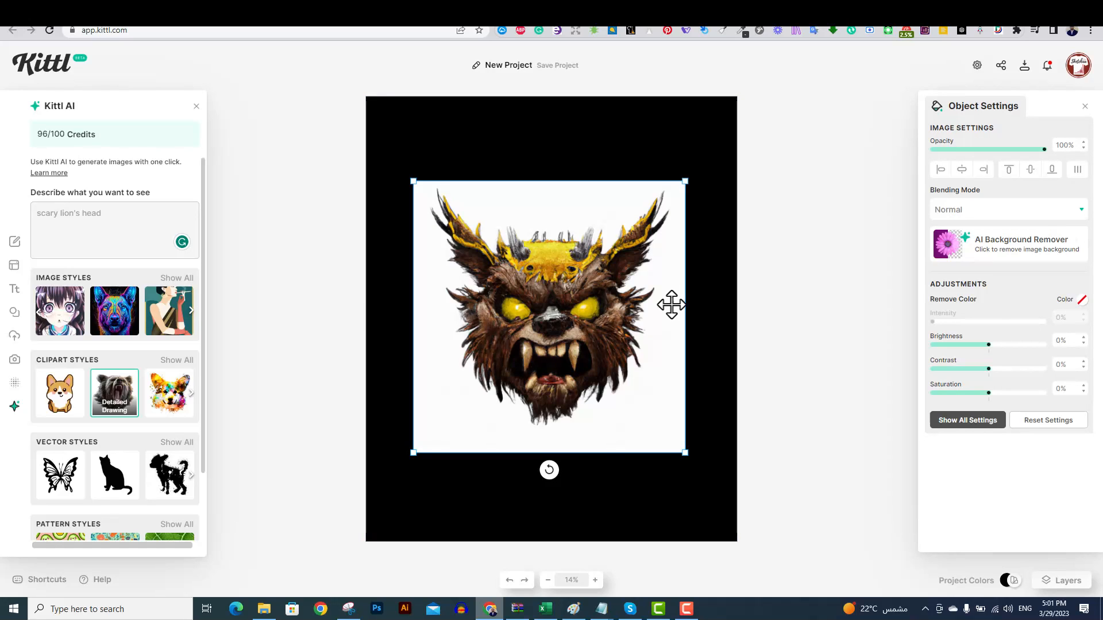
left_click(1023, 251)
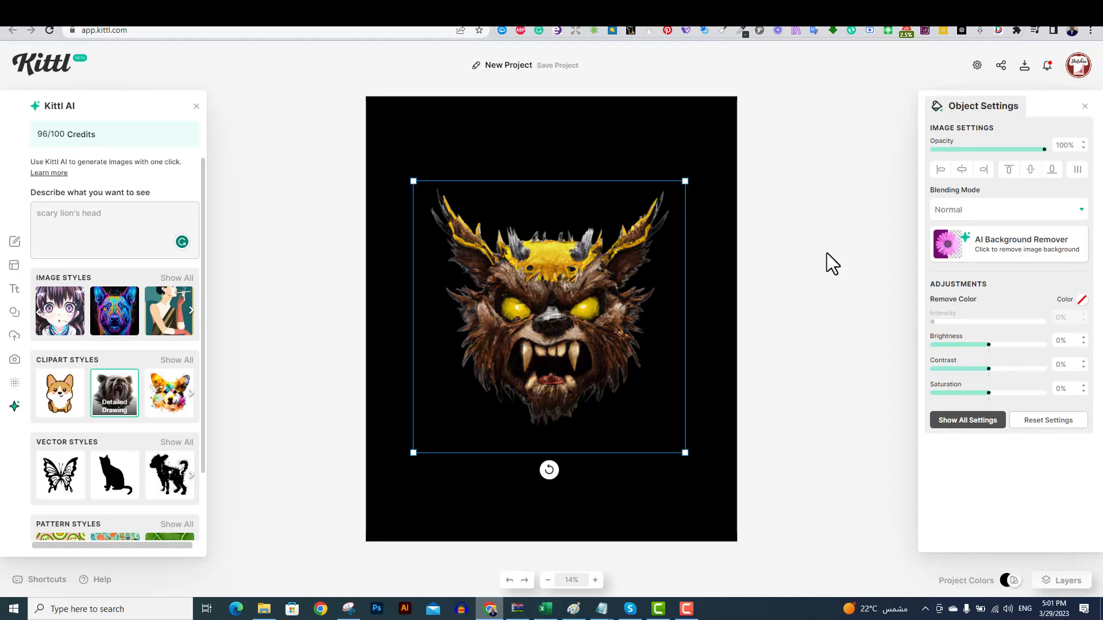
left_click_drag(685, 183, 702, 167)
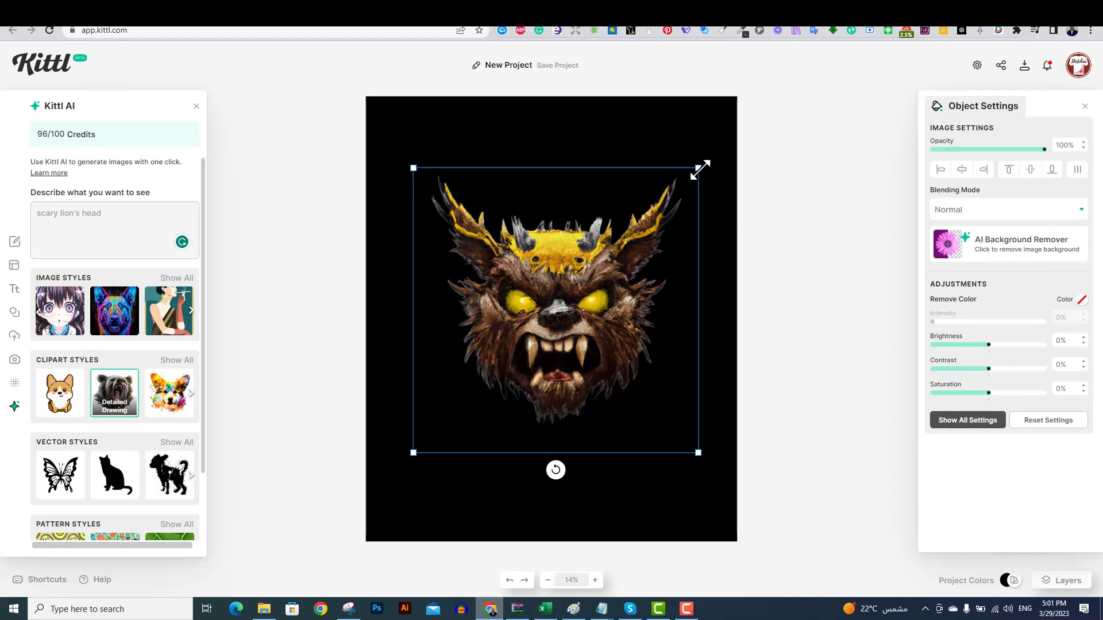
left_click(767, 293)
left_click_drag(609, 327, 599, 334)
left_click(781, 308)
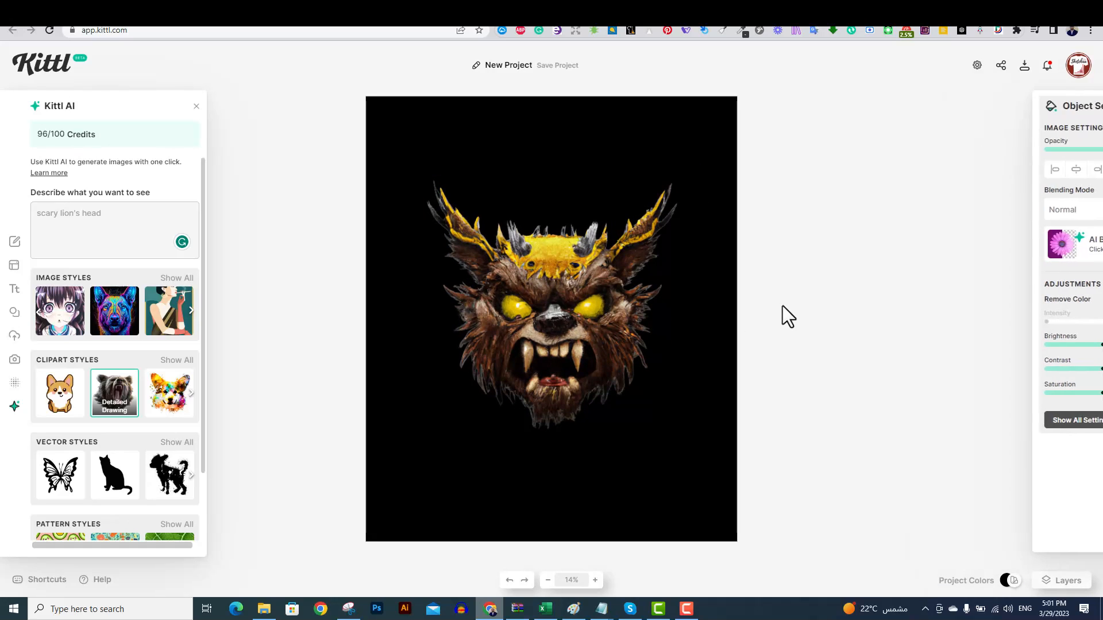
left_click(592, 320)
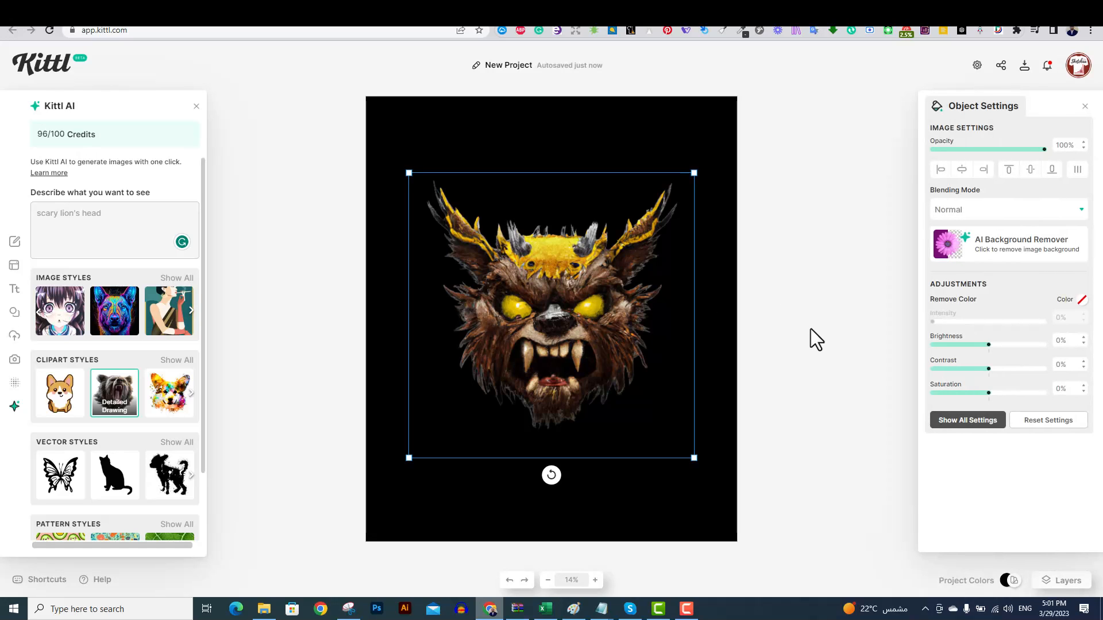
- Search the element library for "fire splash"
left_click(14, 242)
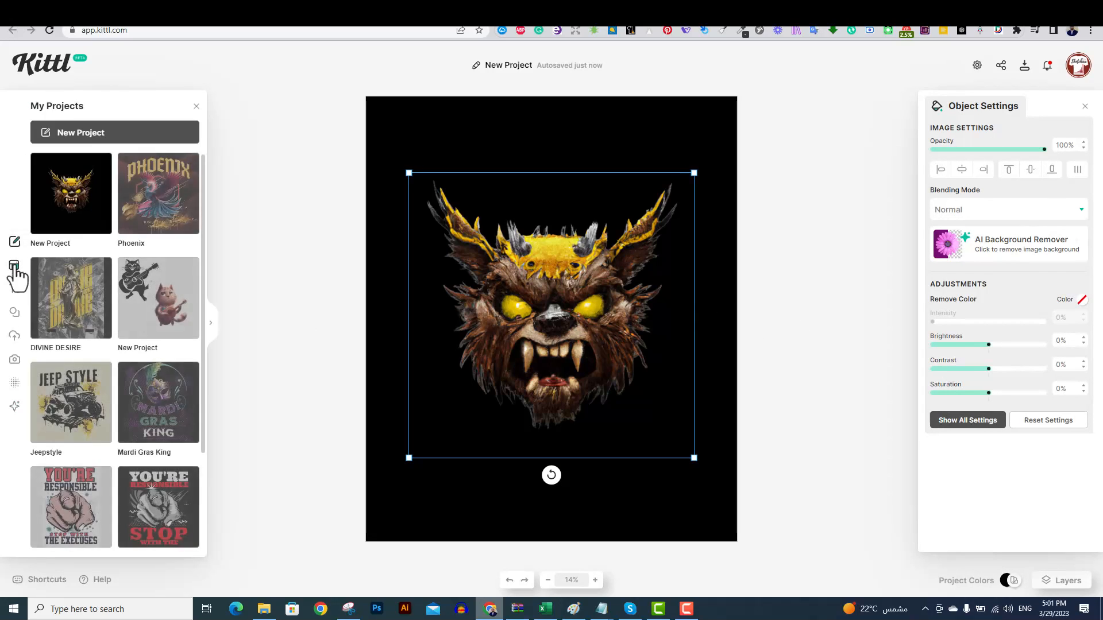
left_click(14, 265)
left_click(14, 289)
left_click(14, 313)
left_click(83, 132)
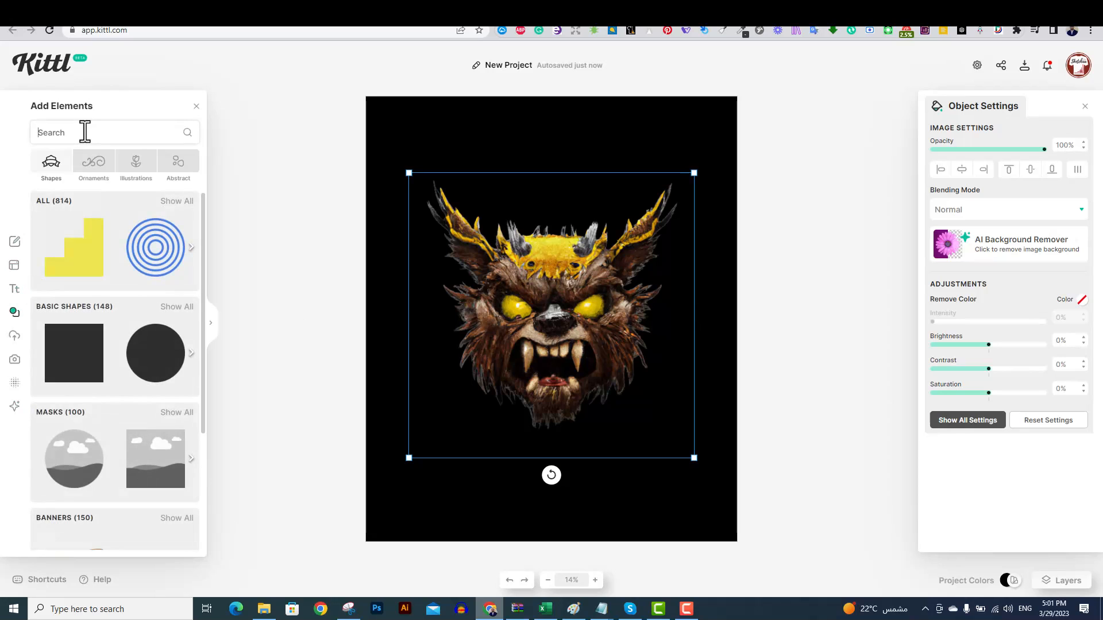
type("fire splash")
key("Return")
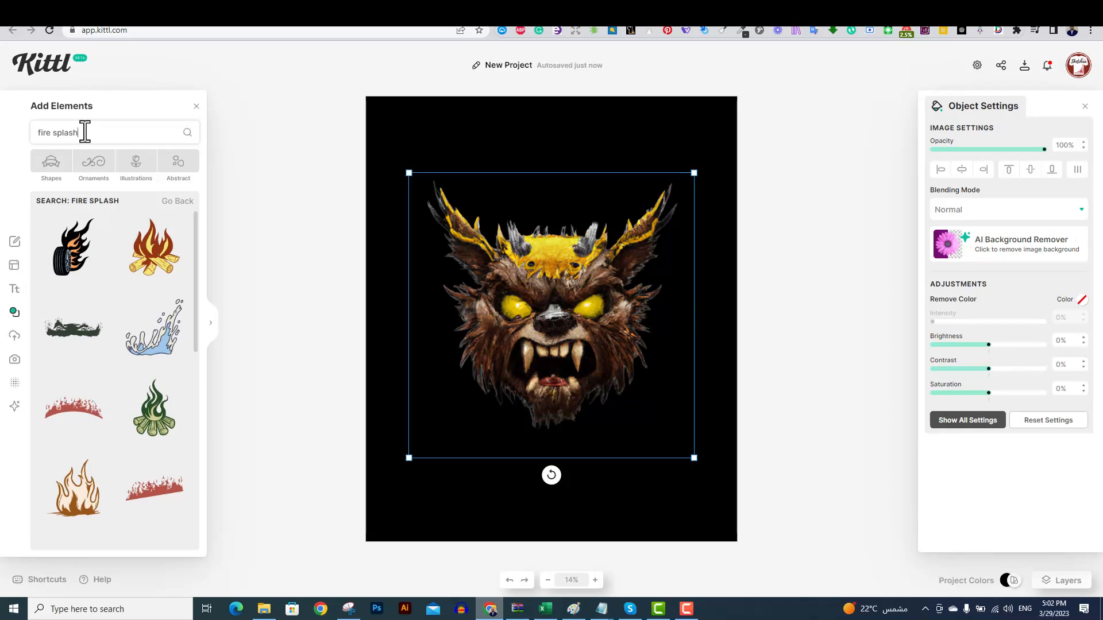
- Browse the expanded results and add gold paint splashes and a dark ink splatter to the artboard
scroll(109, 313, "down", 5)
left_click(210, 323)
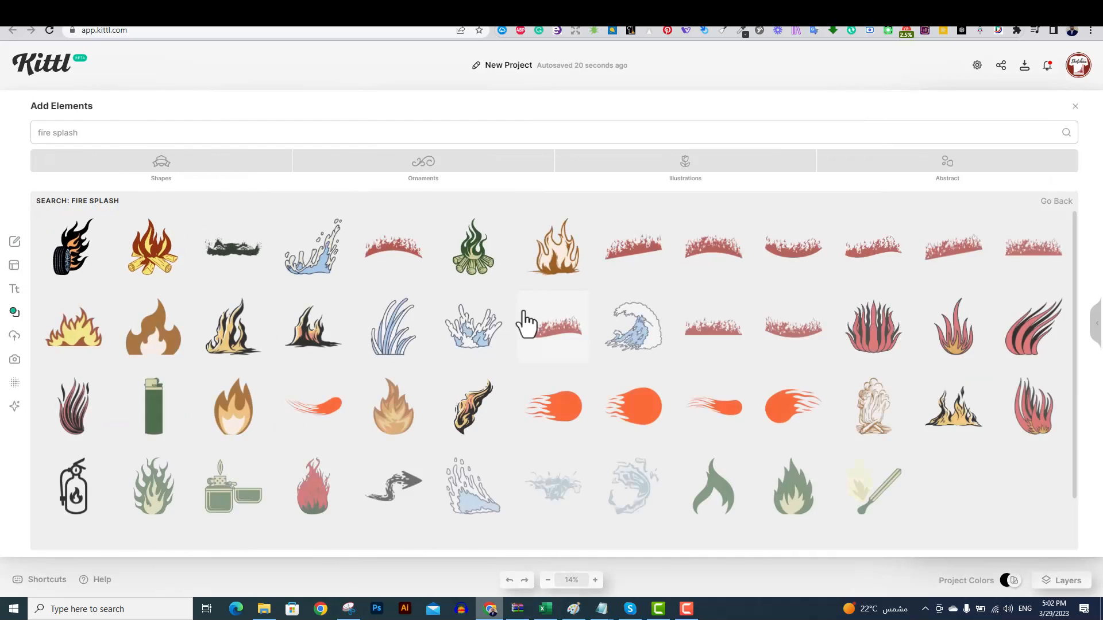
scroll(471, 338, "down", 15)
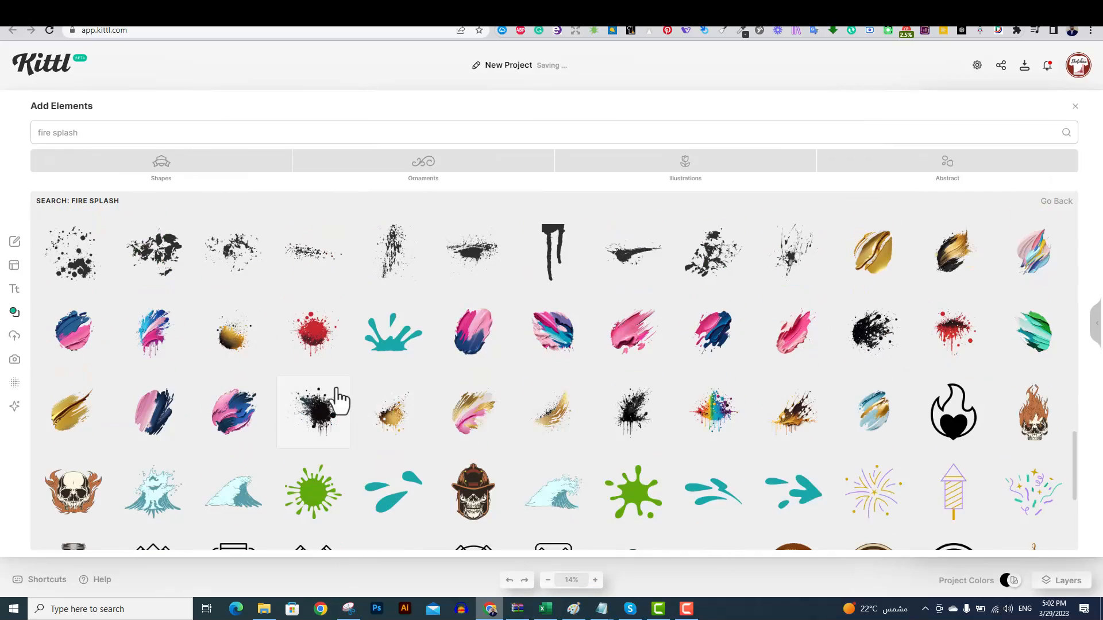
scroll(475, 431, "down", 3)
scroll(579, 450, "up", 6)
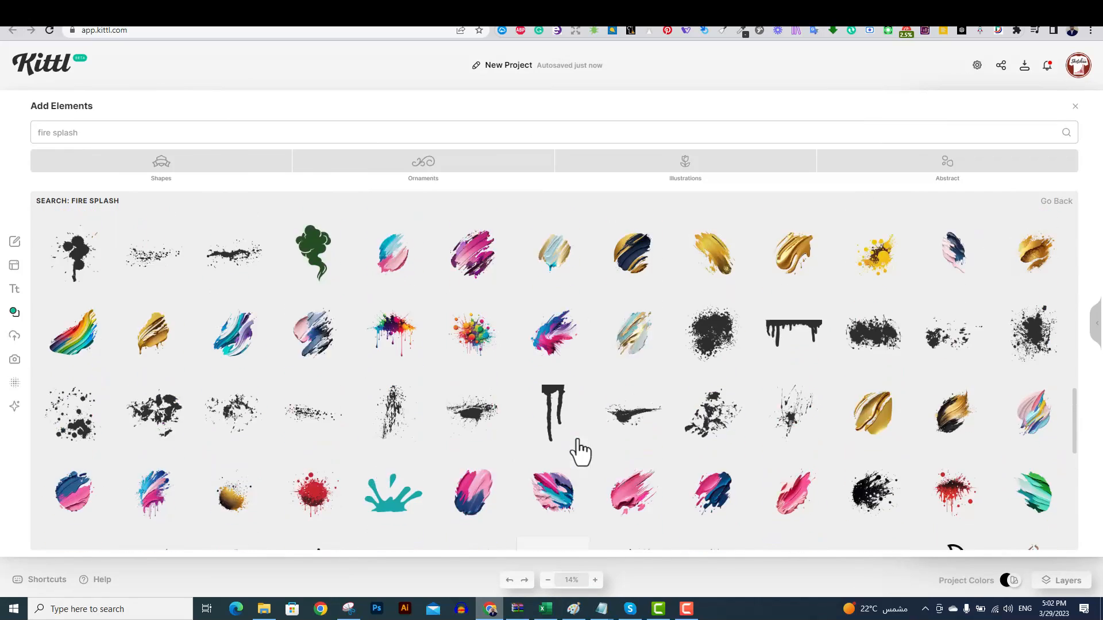
left_click(1042, 333)
scroll(660, 419, "up", 3)
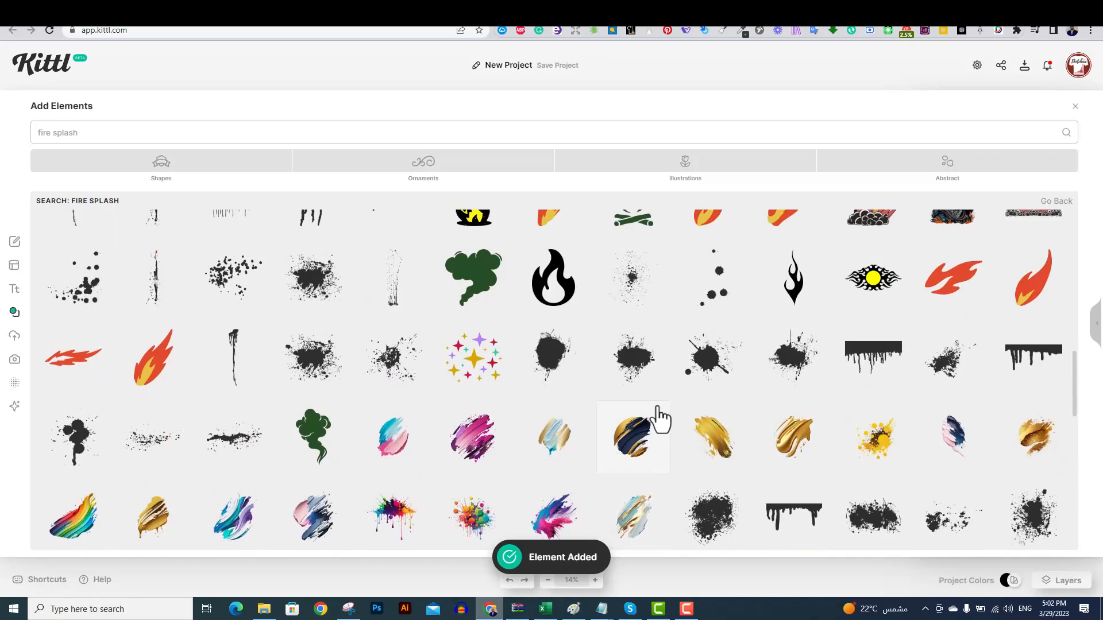
left_click(323, 353)
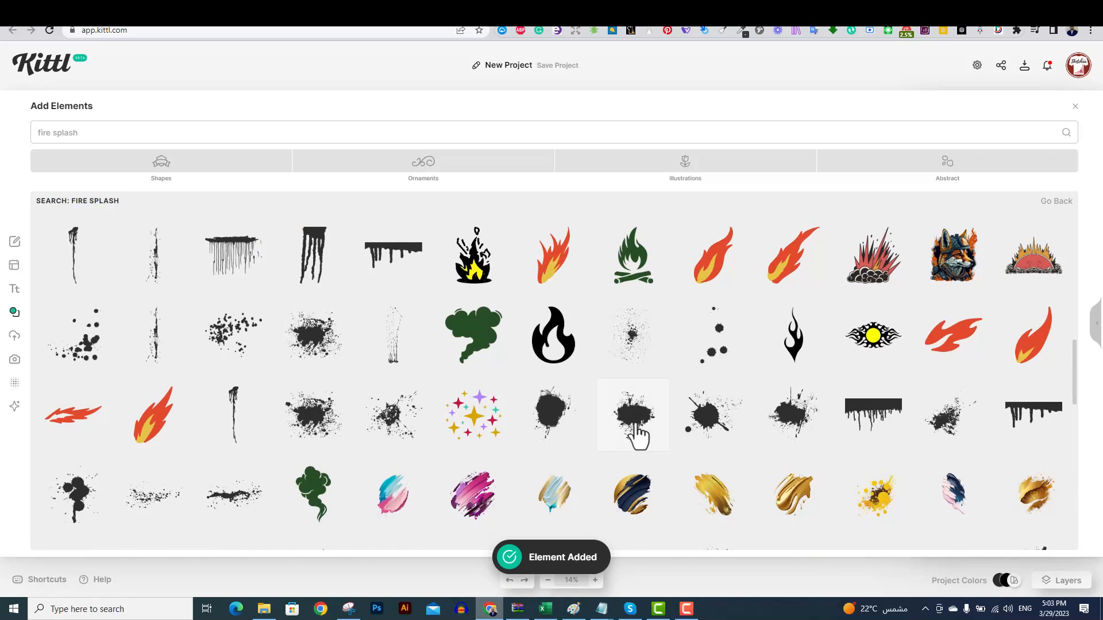
left_click(1094, 329)
- Place the dark splatter below the head and enlarge the gold paint splashes to about the head's size
left_click_drag(563, 341, 549, 489)
left_click(554, 324)
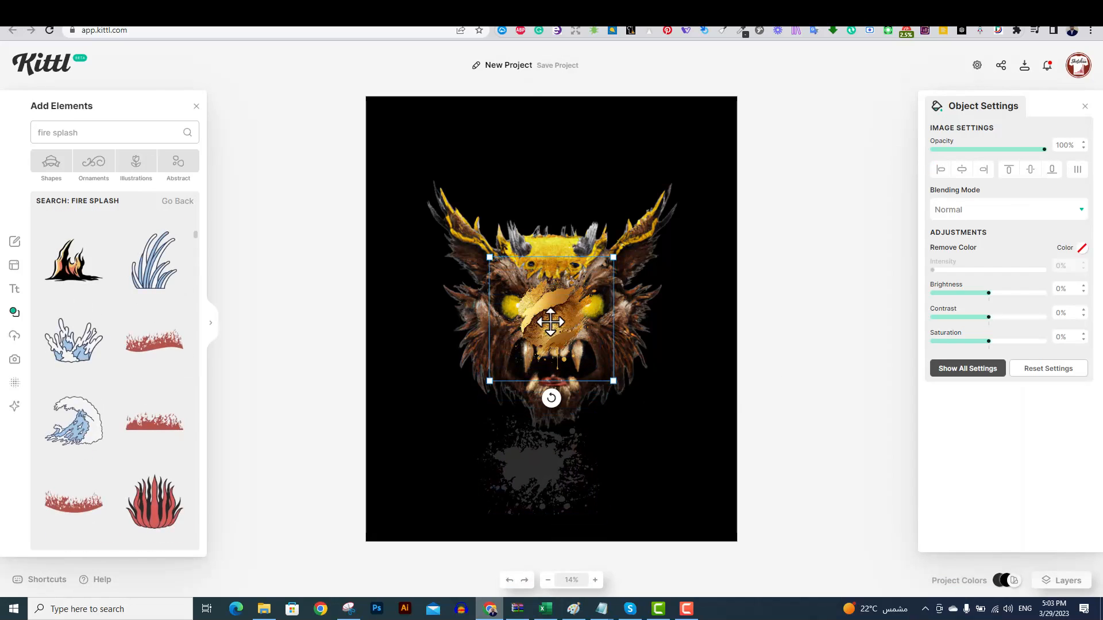
left_click_drag(491, 257, 398, 232)
left_click_drag(619, 383, 693, 461)
left_click(702, 504)
left_click_drag(559, 325, 549, 336)
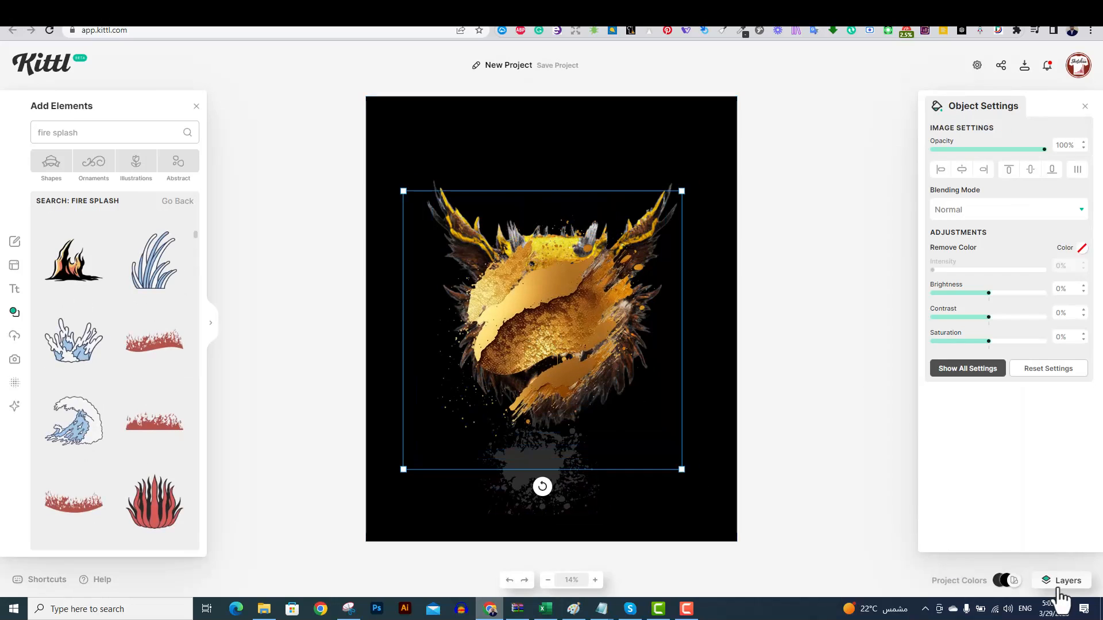
- Layer the gold splashes behind the head and arrange them so they spread out on both of its sides
left_click(1055, 583)
left_click_drag(1048, 452, 1049, 481)
left_click(631, 376)
left_click_drag(695, 309, 741, 227)
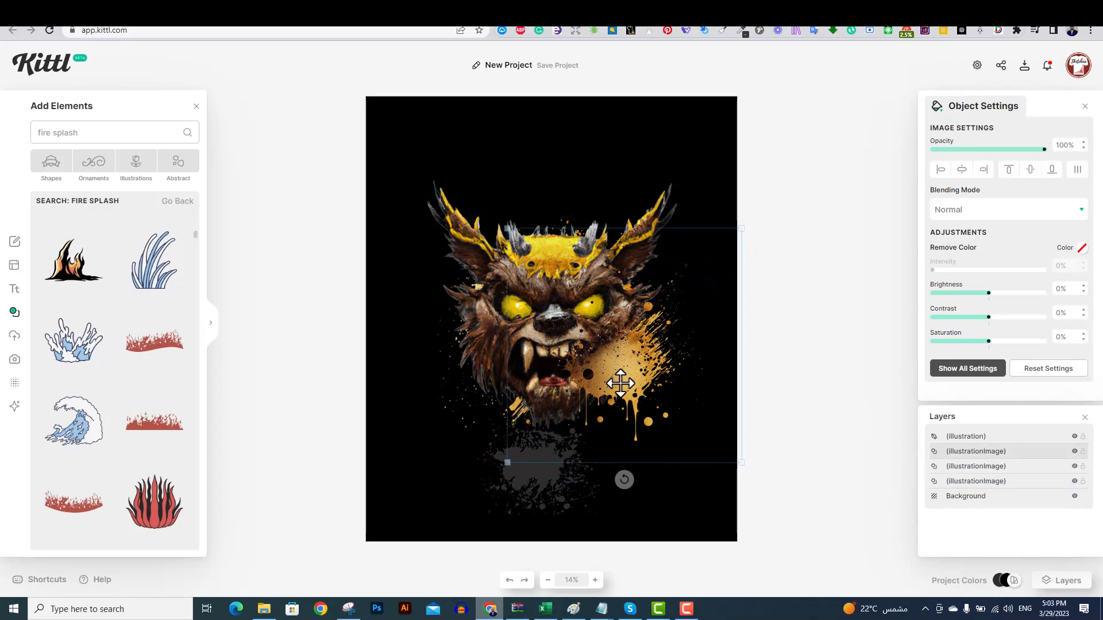
left_click(449, 402)
mouse_move(447, 407)
left_mouse_down()
mouse_move(425, 414)
mouse_move(435, 415)
left_mouse_up()
left_click_drag(603, 321, 601, 322)
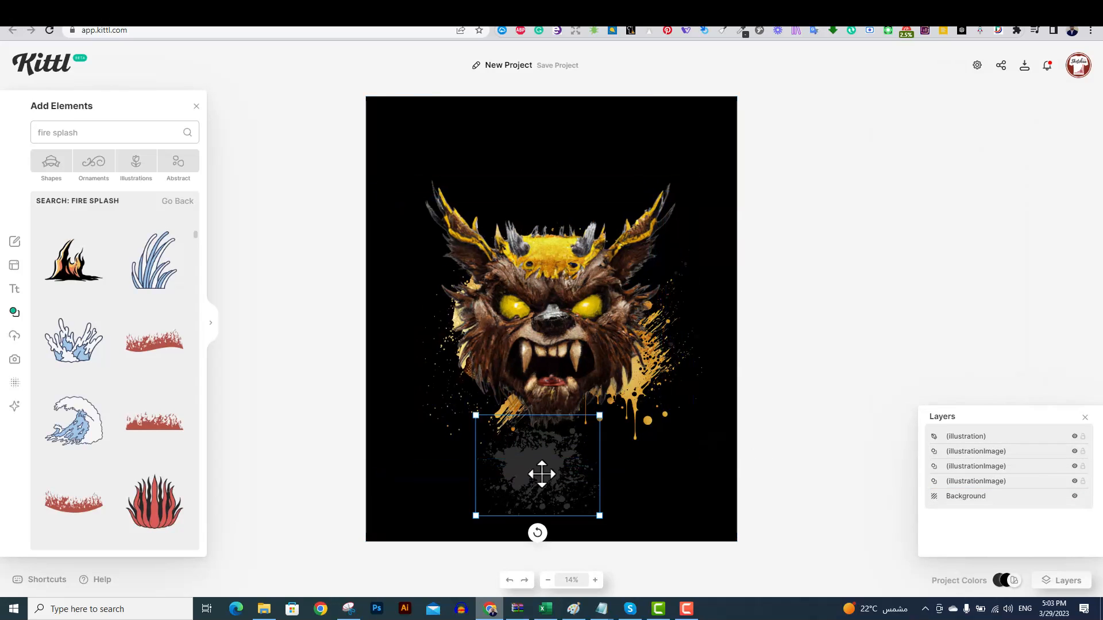
- Recolour the dark splatter to the splashes' gold and place it behind the head at its lower-left side
left_click_drag(542, 473, 549, 436)
left_click_drag(1034, 437, 1039, 488)
left_click(936, 142)
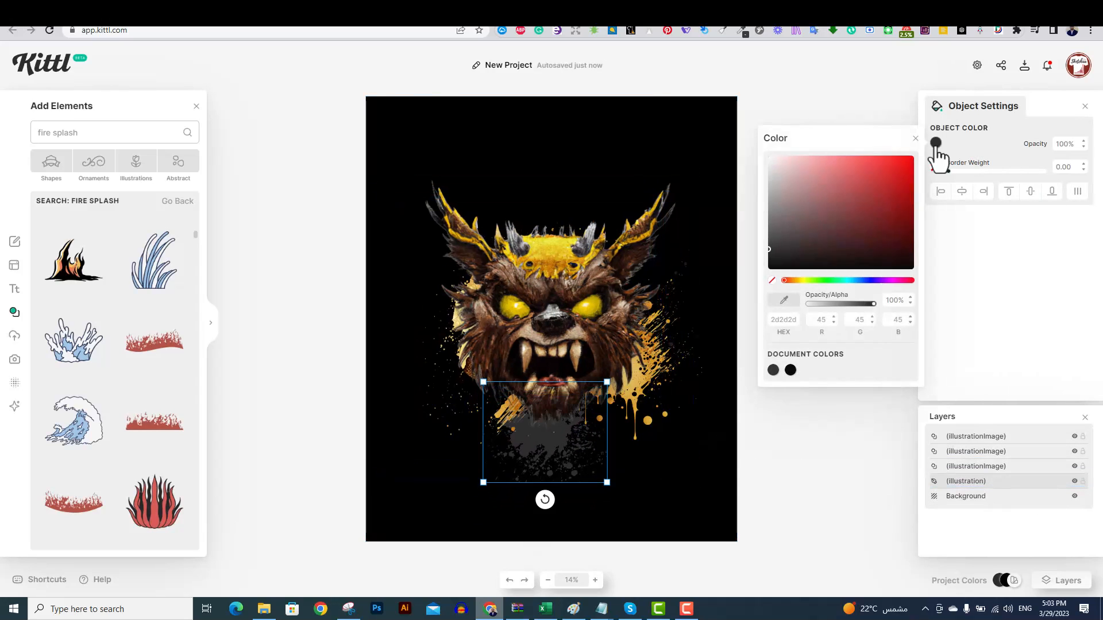
left_click(637, 380)
left_click(402, 356)
left_click_drag(553, 463, 502, 431)
left_click(740, 452)
- Search the elements for "red eye" and "scary eye", and add the yellow eye and the magenta eye illustrations
type("red eye")
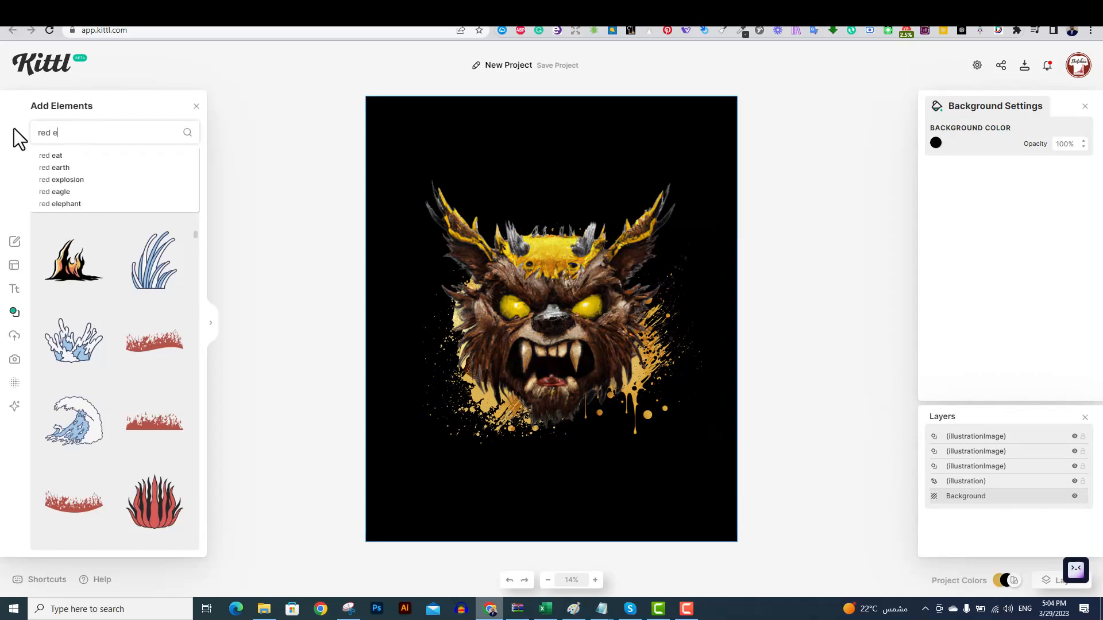
key("Return")
left_click(212, 325)
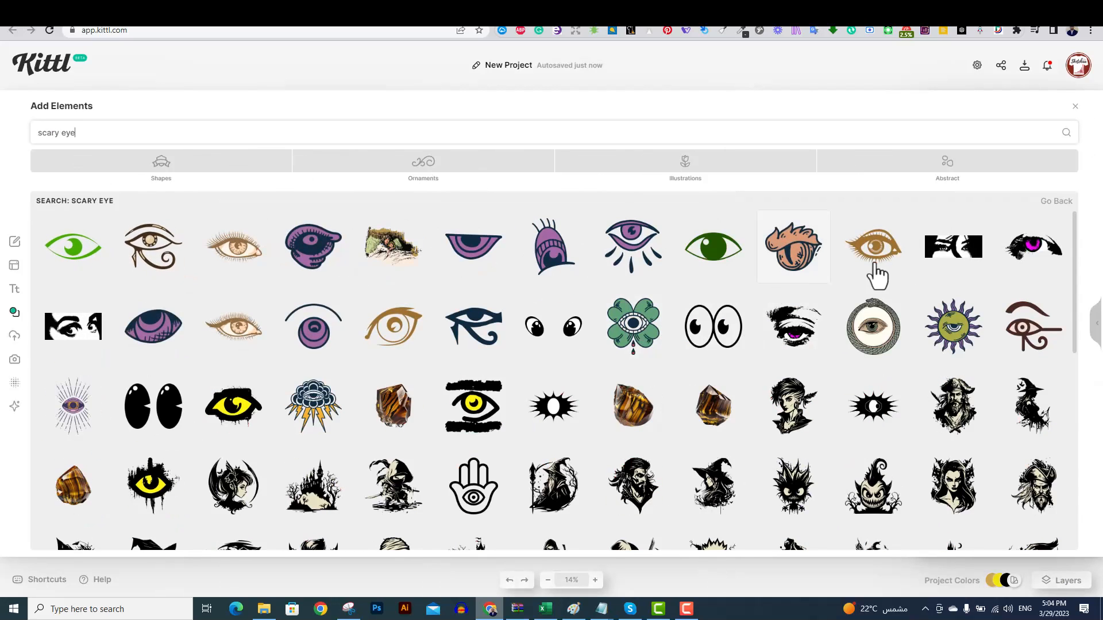
- Try the orange scary eye illustration on the artboard and undo its placement
left_click(801, 253)
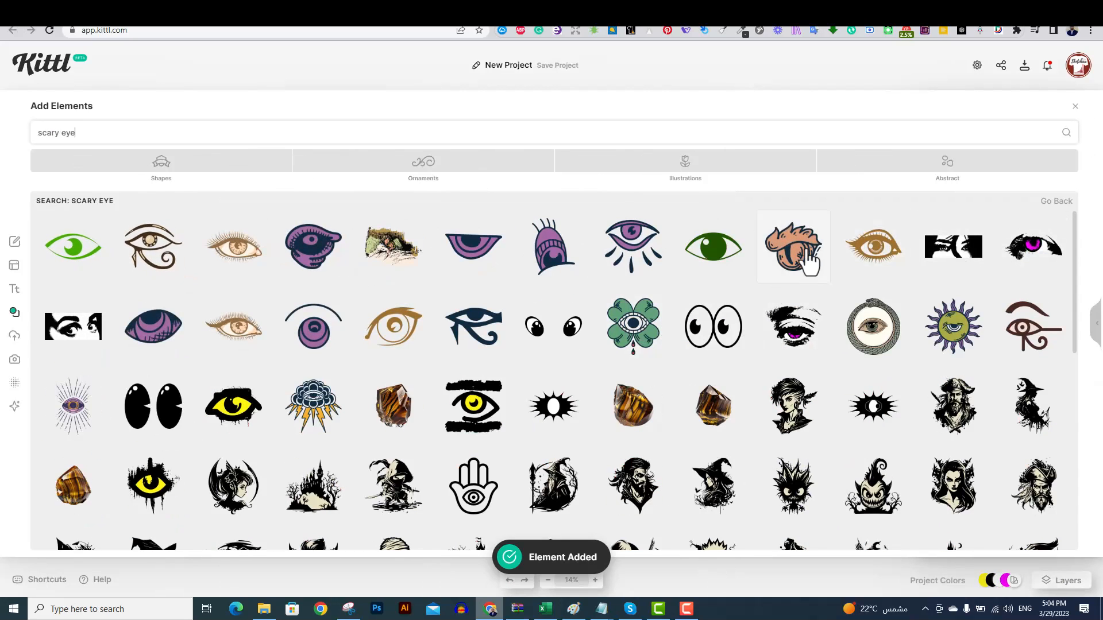
left_click_drag(532, 336, 577, 182)
key("ctrl+z")
key("ctrl+z")
key("ctrl+z")
key("ctrl+z")
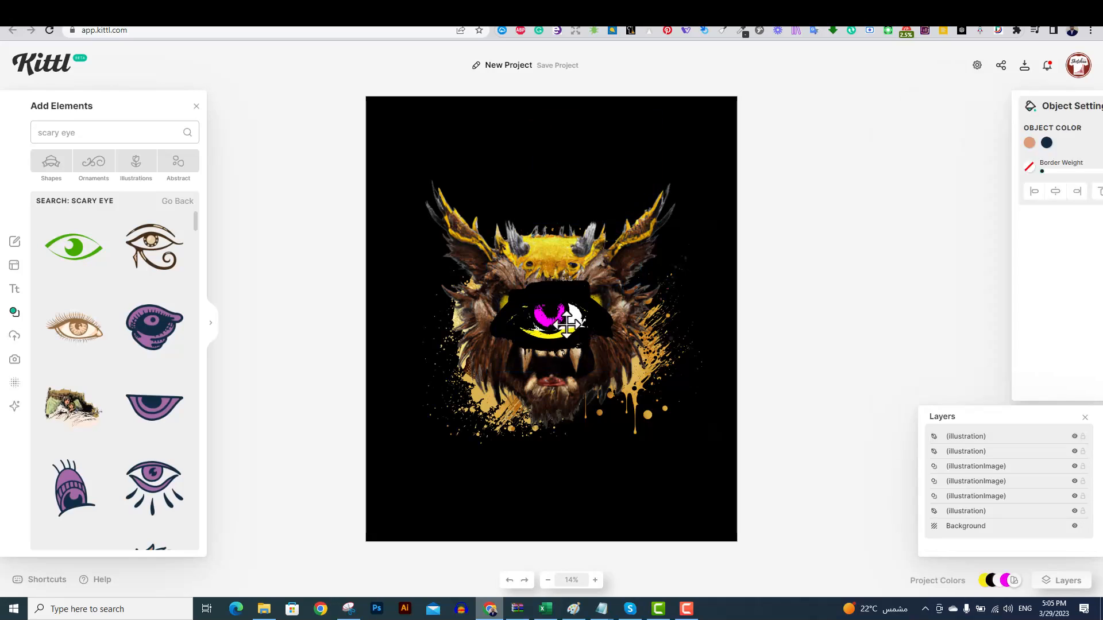
- Shrink and tilt the magenta eye to fit over the head's left eye, and recolour its iris red
left_click_drag(652, 451, 603, 473)
left_click_drag(576, 487, 492, 331)
left_click_drag(503, 306, 521, 308)
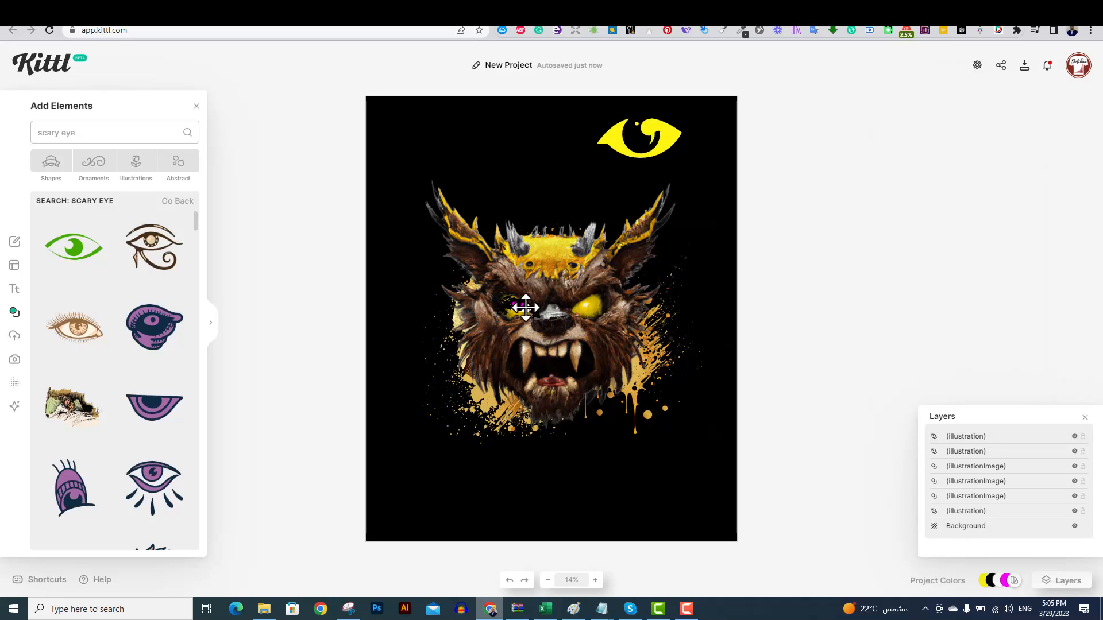
left_click(953, 143)
left_click(801, 280)
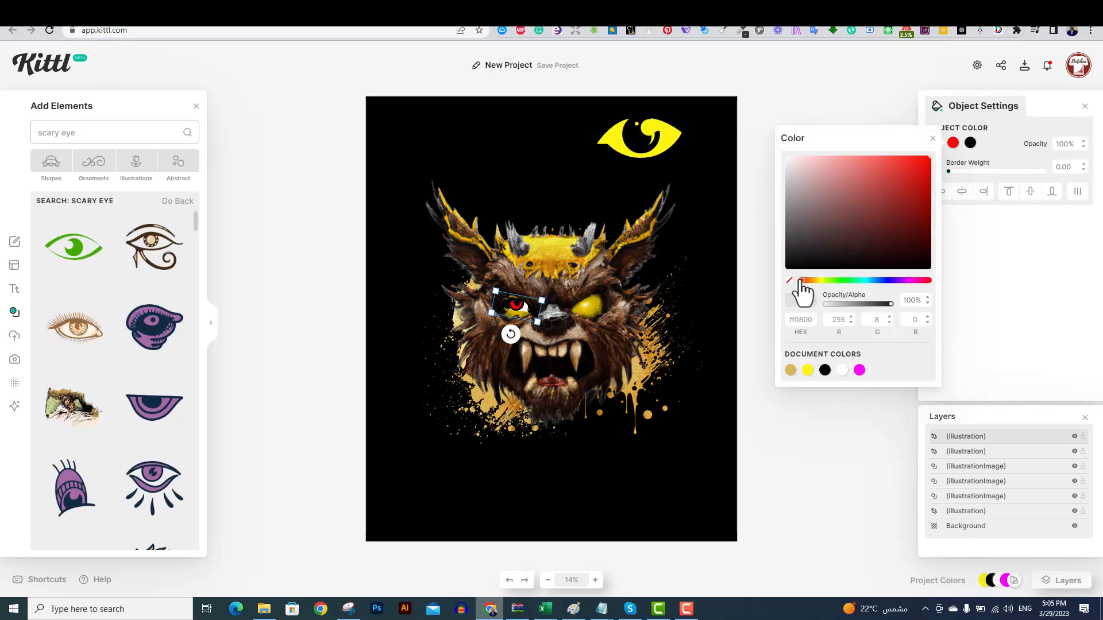
- Recolour the fitted eye's white with yellow sampled from the head's right eye, and delete the spare yellow eye
left_click(1008, 143)
left_click(936, 143)
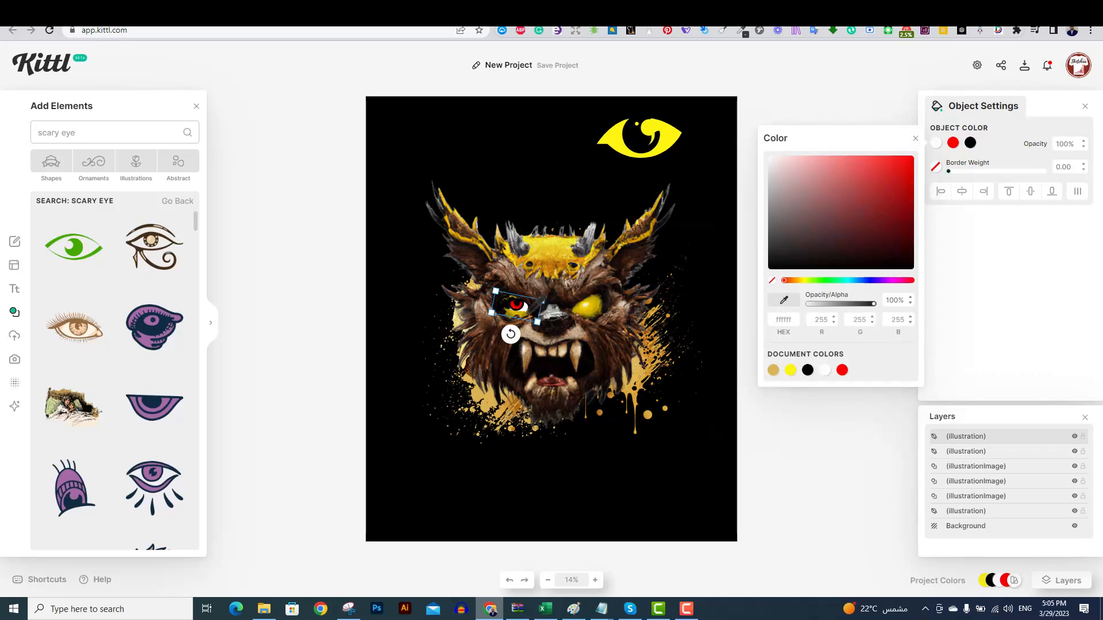
left_click(583, 305)
left_click(792, 229)
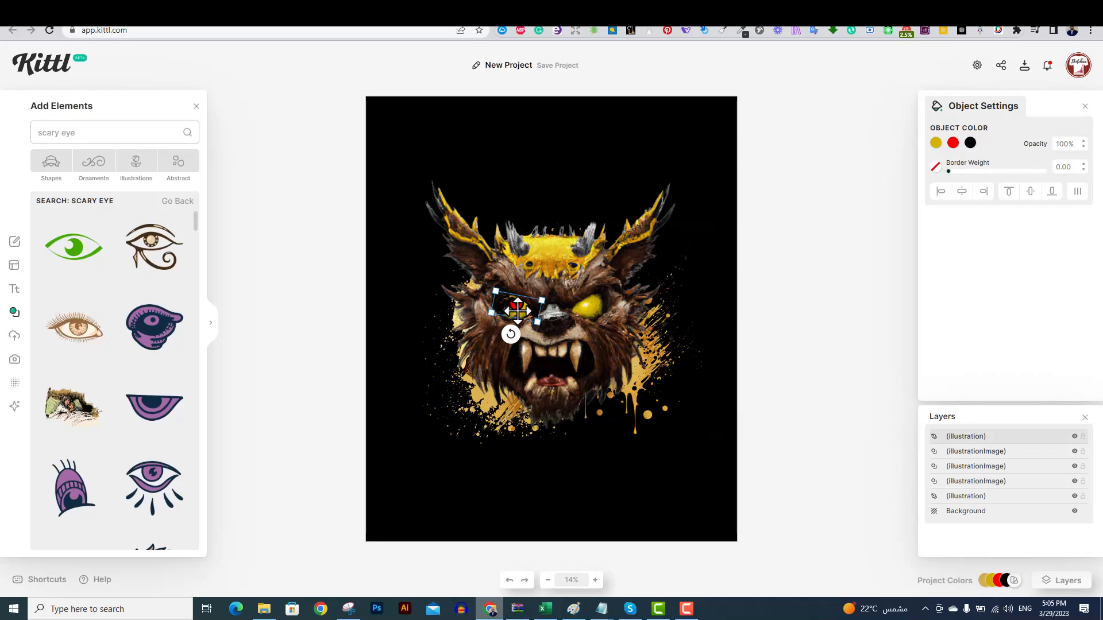
- Duplicate the fitted eye, flip the copy horizontally and place it over the head's right eye
right_click(517, 311)
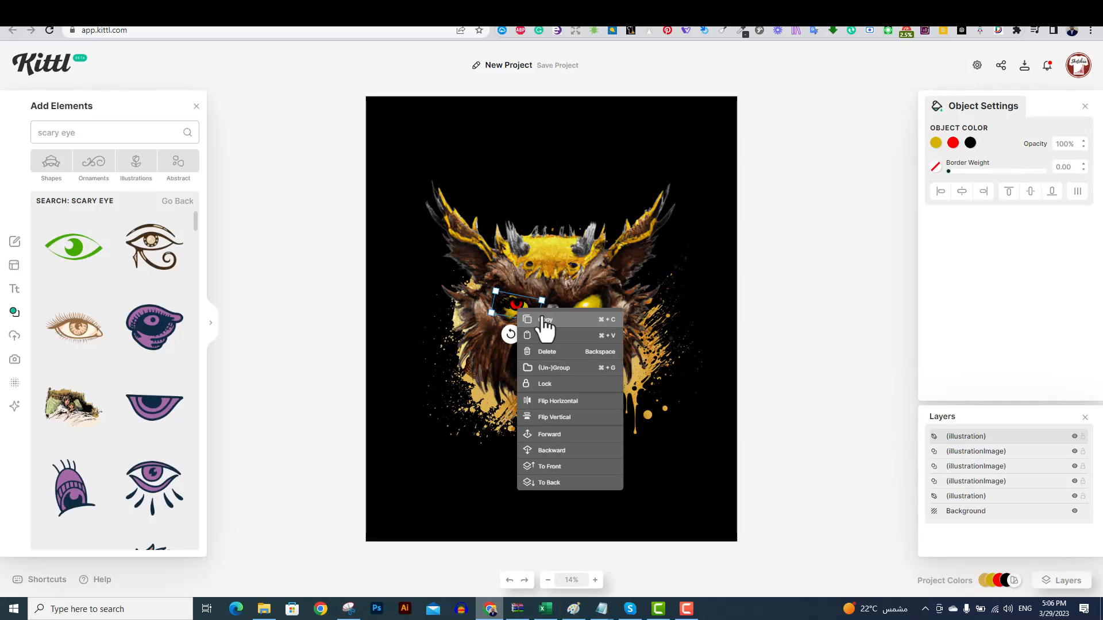
left_click(545, 320)
right_click(518, 311)
left_click(546, 335)
left_click_drag(516, 307, 568, 329)
right_click(592, 307)
left_click(657, 402)
left_click(738, 236)
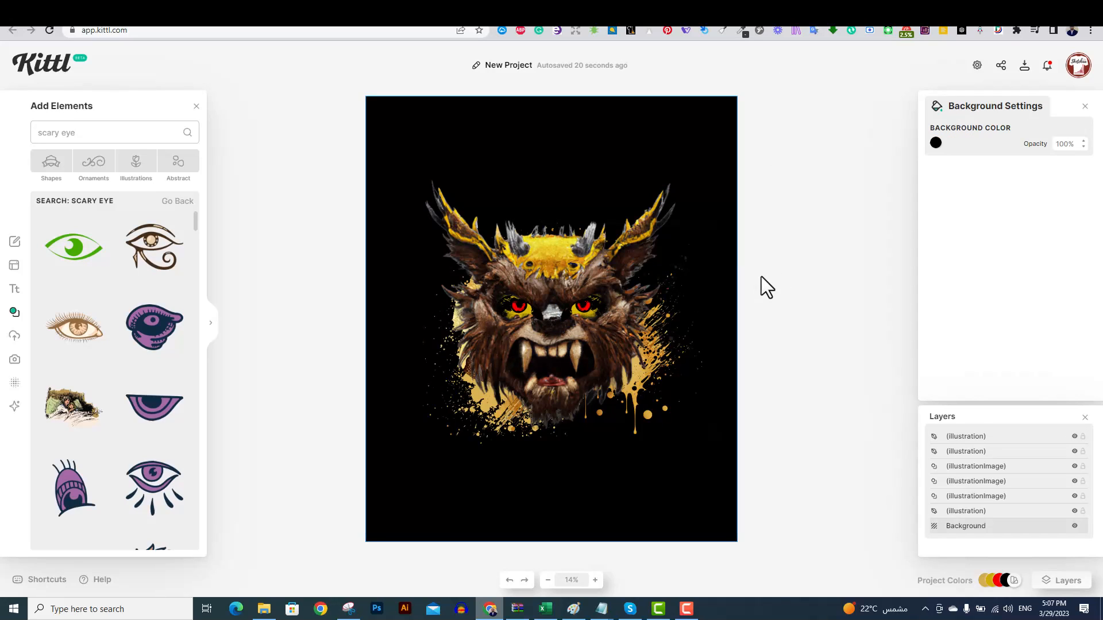
- Recolour the left eye's iris with the muted red bd5c4a sampled from the head's mouth
left_click(520, 309)
left_click(953, 143)
left_click(838, 175)
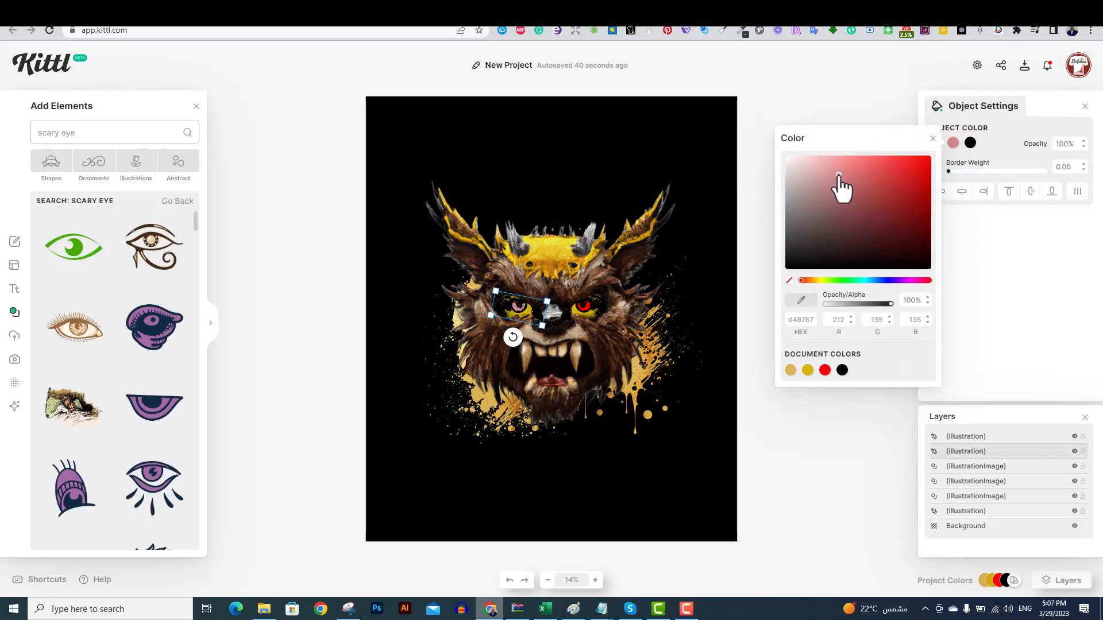
left_click(800, 300)
left_click(560, 377)
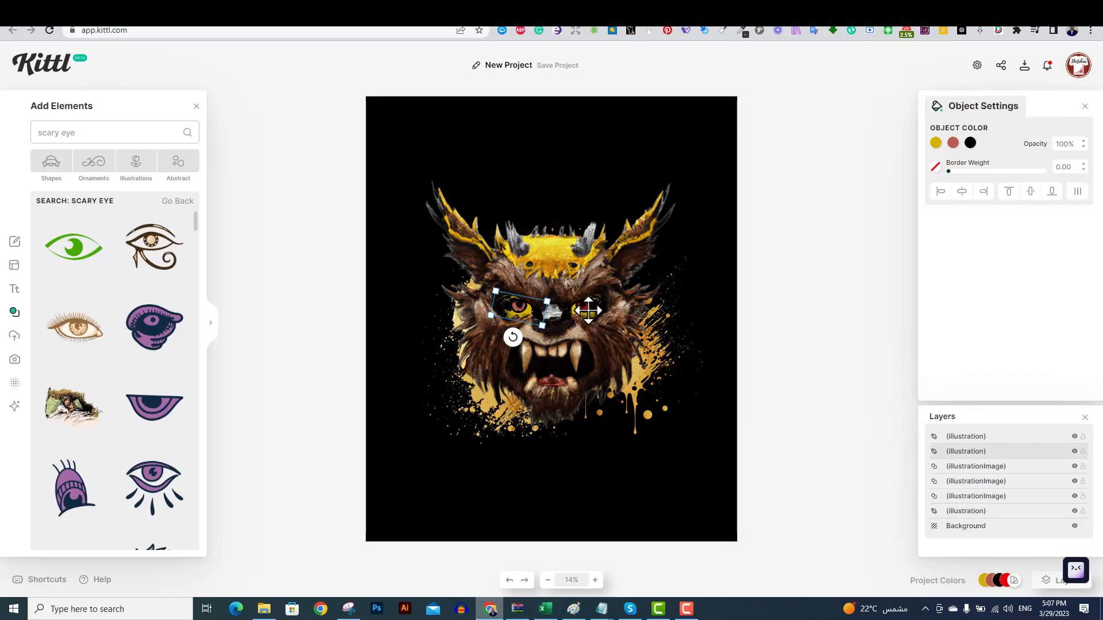
- Recolour the right eye's red iris with the muted red bd5c4a used in the left eye
left_click(587, 309)
left_click(953, 143)
left_click(529, 307)
left_click(953, 144)
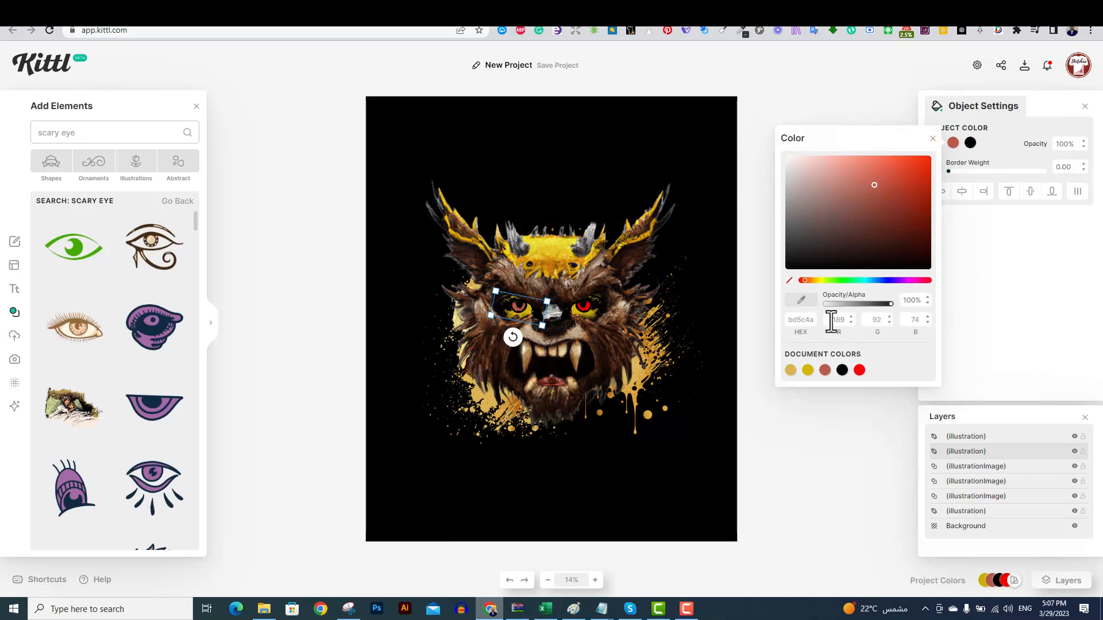
left_click(586, 309)
left_click(953, 143)
left_click(827, 369)
left_click(837, 413)
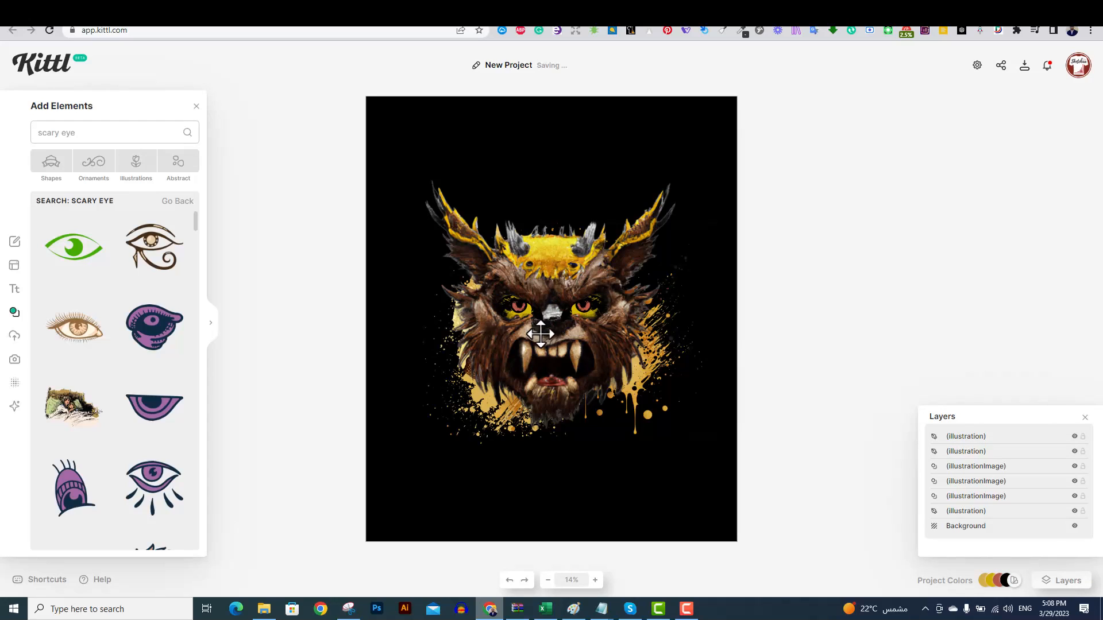
- Search the elements for "circle" and add the ring made of scattered brown dots to the design
type("circle")
key("Return")
scroll(193, 281, "down", 10)
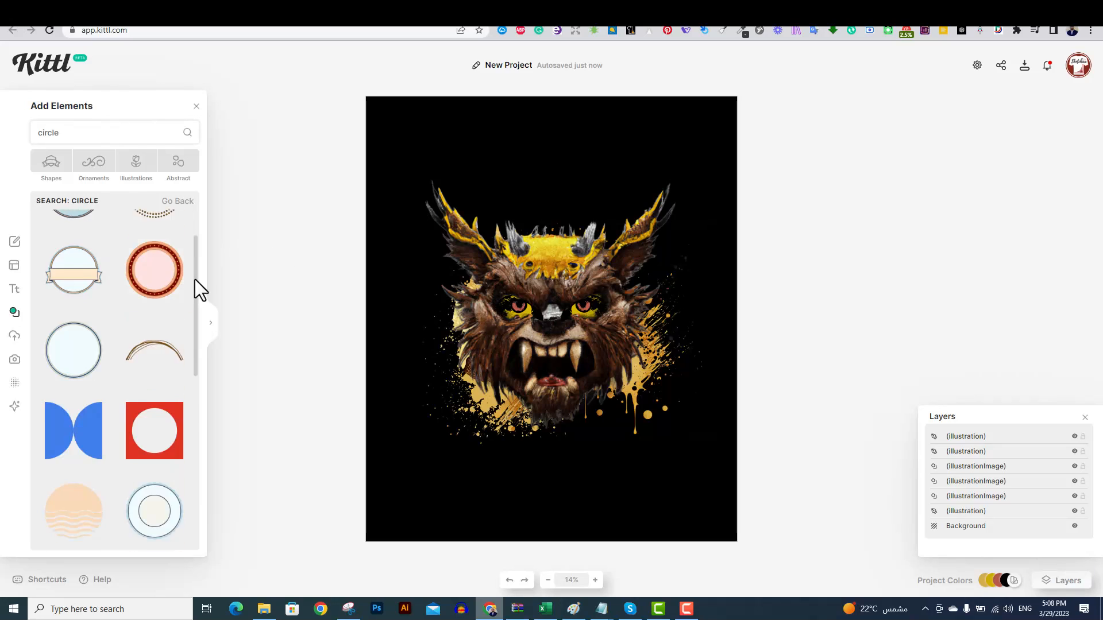
scroll(196, 281, "down", 10)
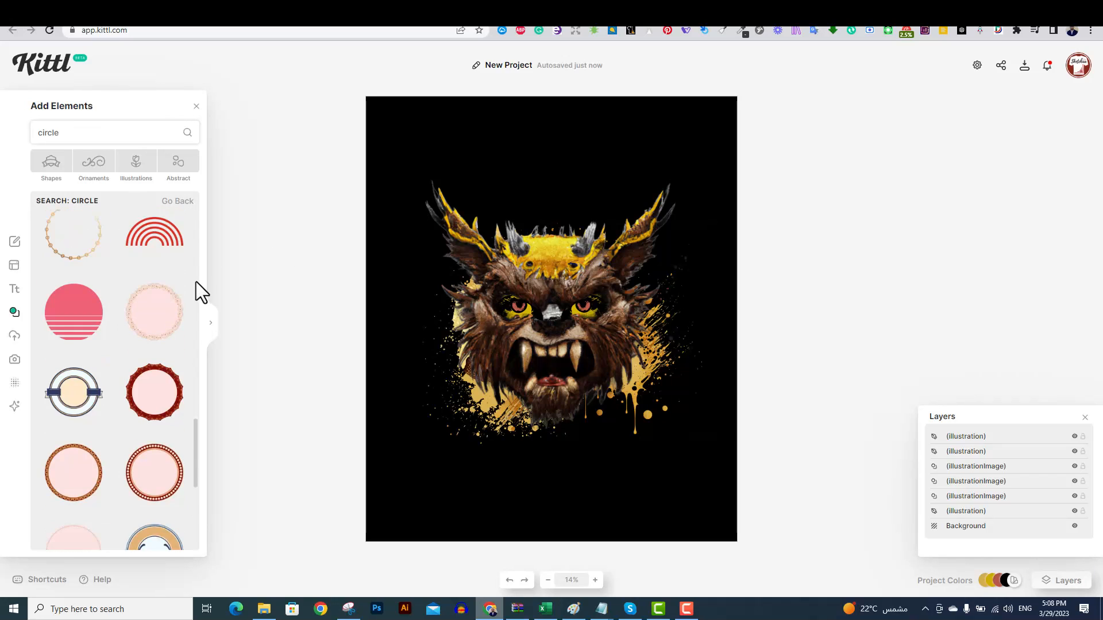
scroll(197, 281, "down", 10)
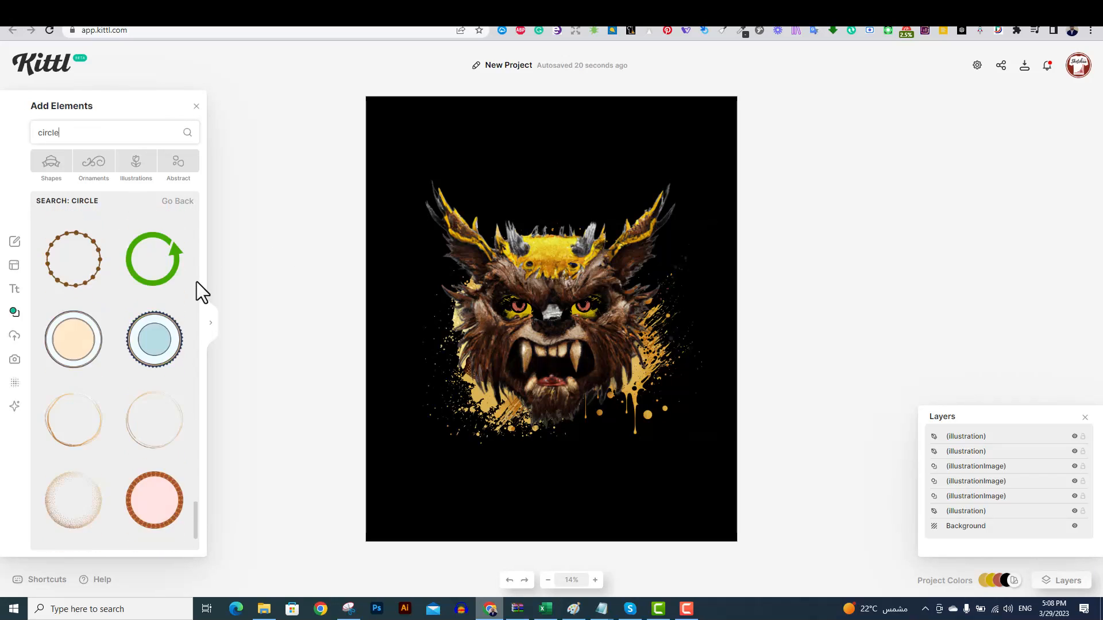
scroll(131, 379, "down", 2)
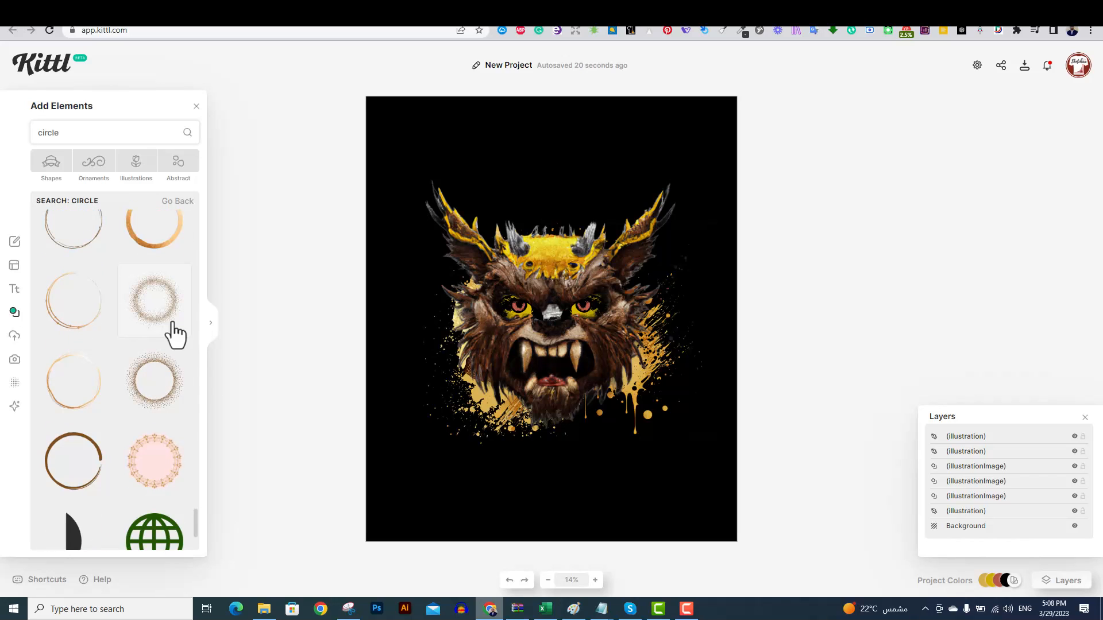
left_click(170, 321)
- Enlarge the dotted ring around the head and place its layer just above the background
left_click_drag(613, 380, 721, 487)
left_click_drag(391, 165, 368, 150)
left_click_drag(1040, 454, 1016, 524)
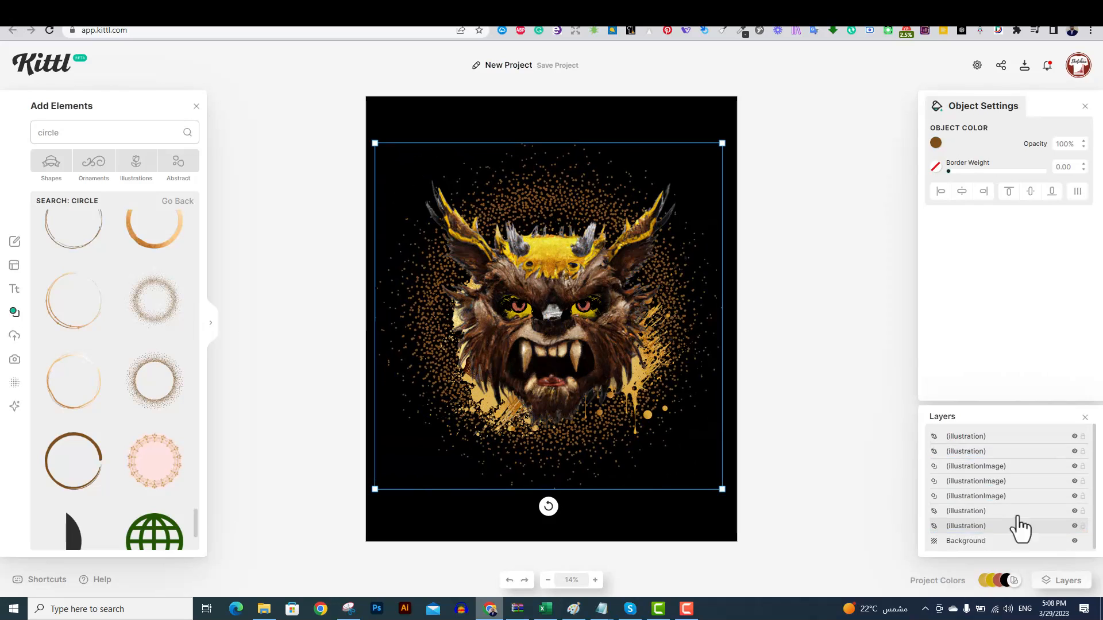
left_click(817, 359)
left_click(568, 190)
left_click_drag(725, 492, 712, 477)
left_click_drag(381, 146, 400, 170)
- Search the elements for "lines" and add the pair of curved gold lines to the design
double_click(78, 131)
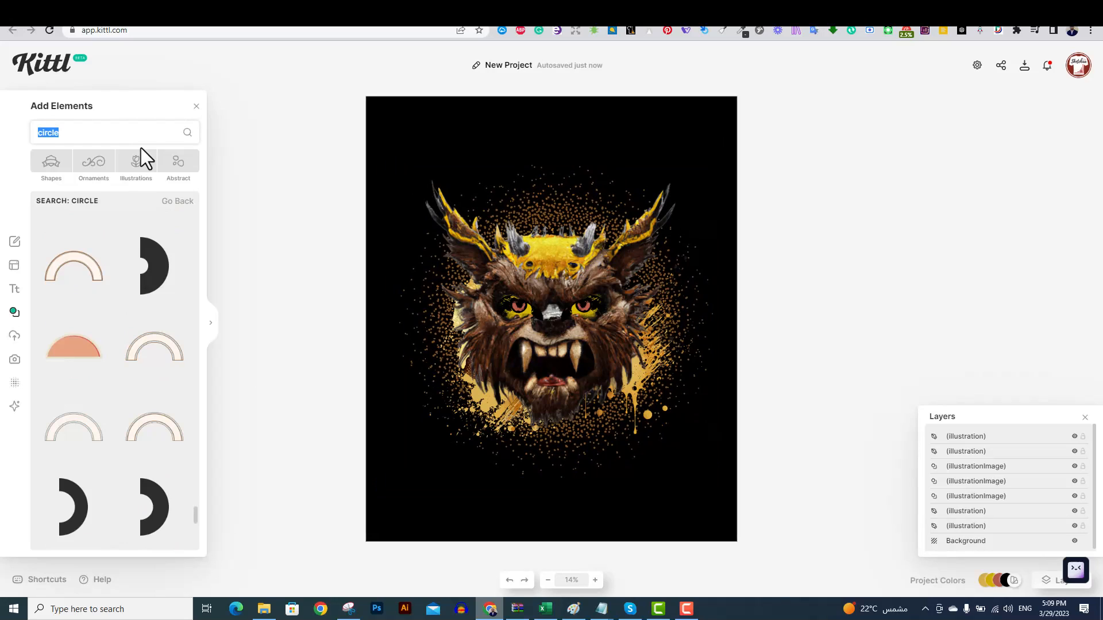
type("lines")
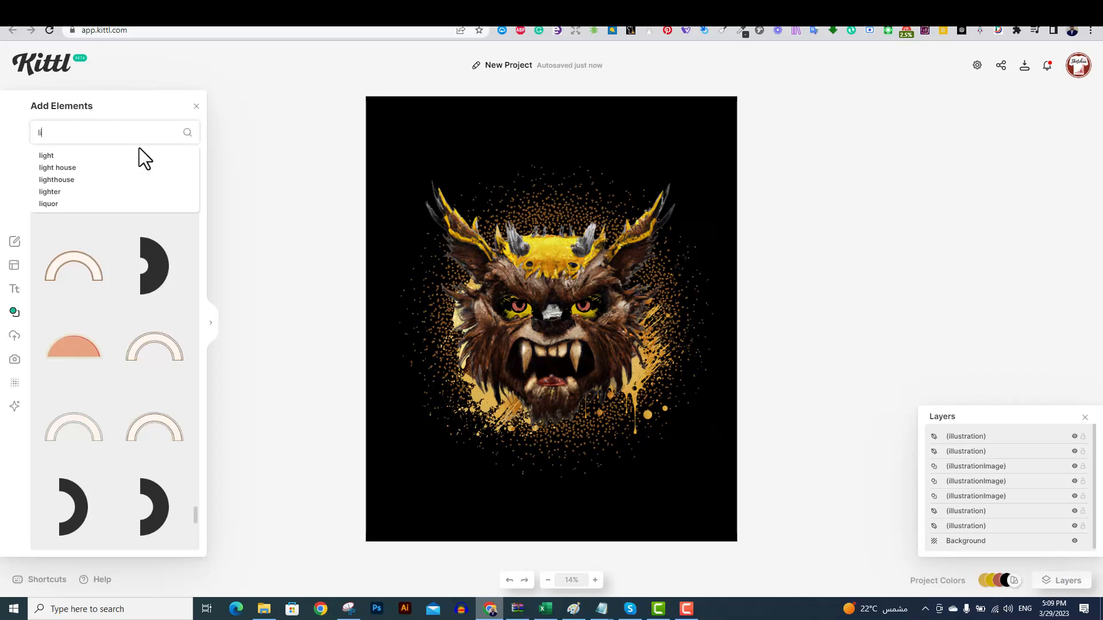
key("Return")
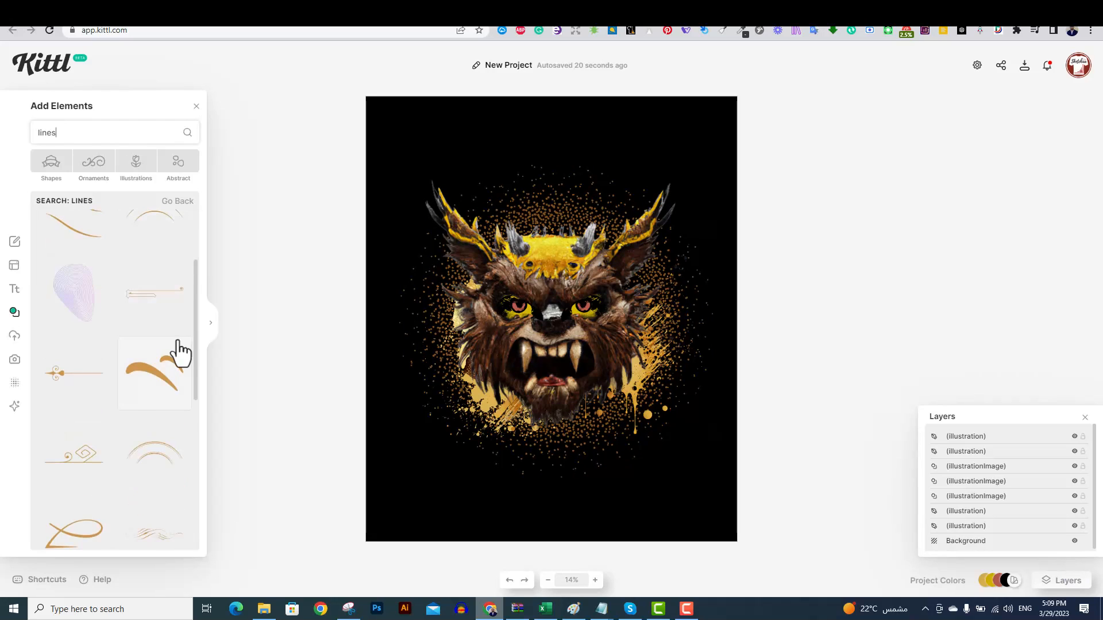
scroll(182, 350, "up", 2)
left_click(85, 326)
- Shrink the pair of curved gold lines and place it at the head's lower left
left_click_drag(569, 310, 515, 405)
left_click_drag(559, 362, 475, 435)
key("ctrl+a")
left_click(524, 445)
left_click(723, 352)
- Search the elements for "circular frame" and add the dark saw-blade shape
left_click(121, 125)
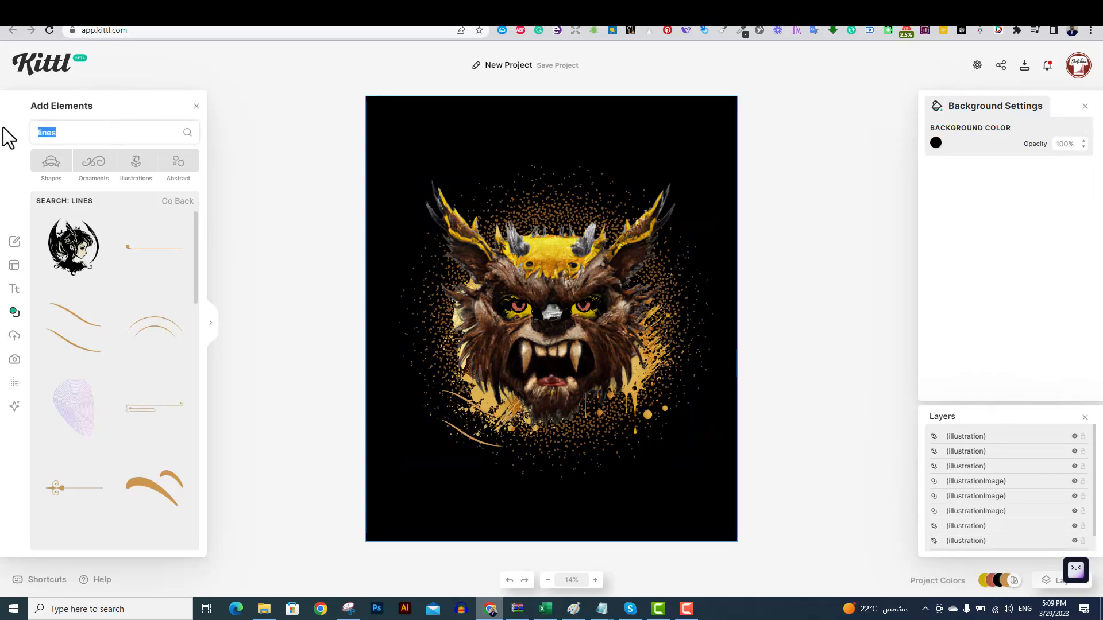
type("circular frame")
key("Return")
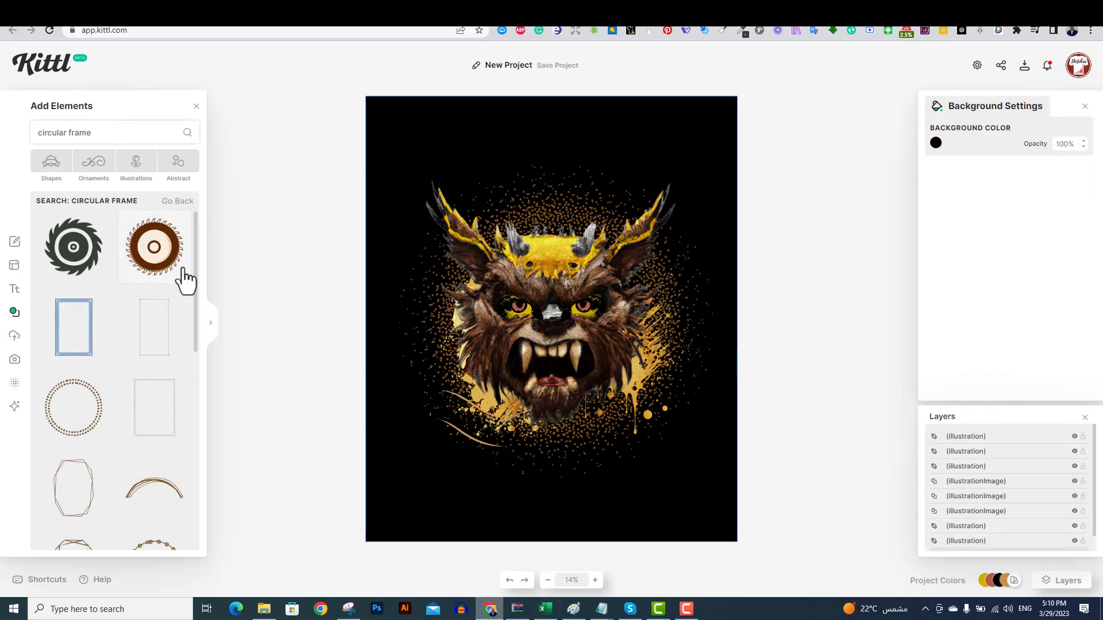
left_click(81, 268)
- Resize the saw-blade to surround the head and move its layer behind the head and gold splashes
left_click_drag(616, 258, 731, 140)
left_click_drag(489, 382, 375, 496)
left_click_drag(1028, 443, 1035, 529)
left_click_drag(730, 142, 692, 201)
left_click_drag(374, 505, 417, 446)
- Recolour the saw-blade shape behind the head dark red
left_click(936, 142)
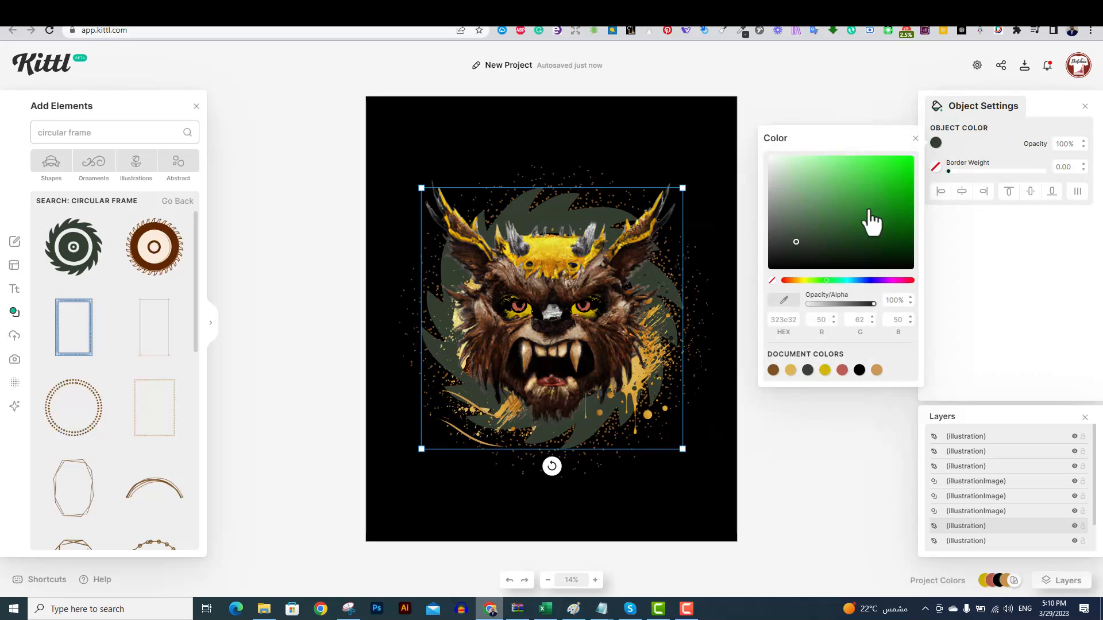
left_click(785, 280)
left_click_drag(801, 232, 891, 205)
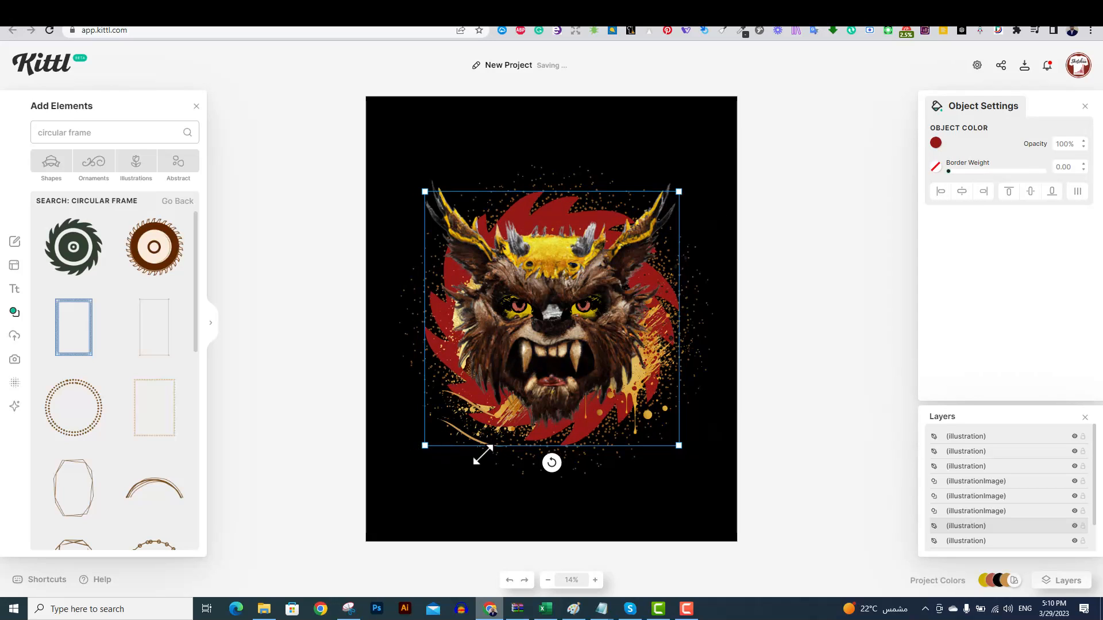
left_click(799, 444)
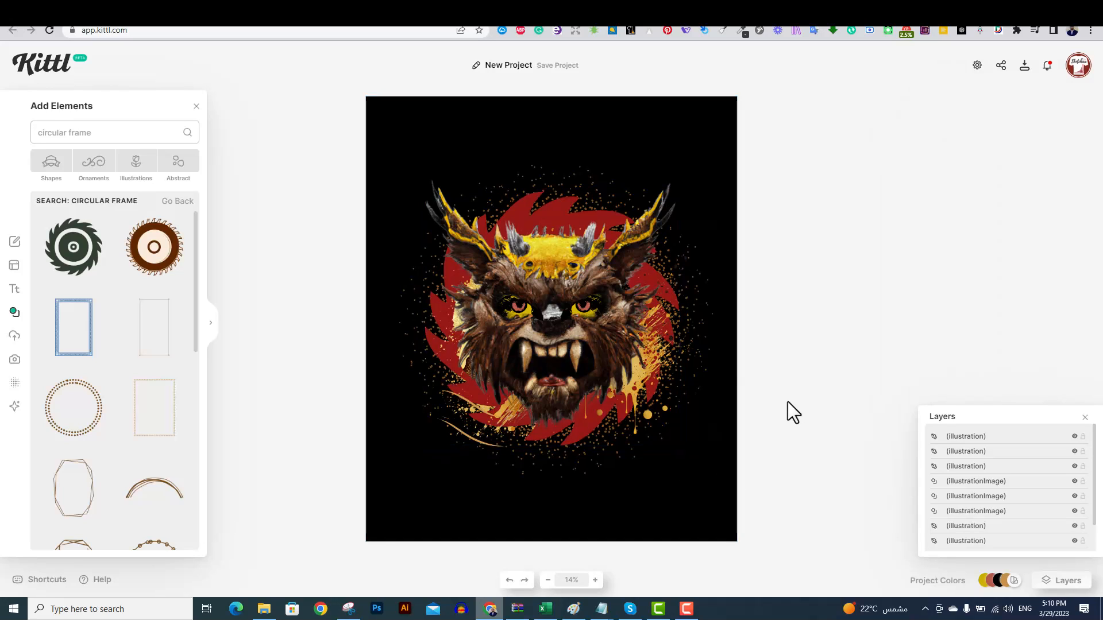
- Duplicate the curved gold lines and place the copy above the head, near its right antler
left_click(475, 412)
left_click_drag(475, 411, 670, 234, "alt")
key("ctrl+z")
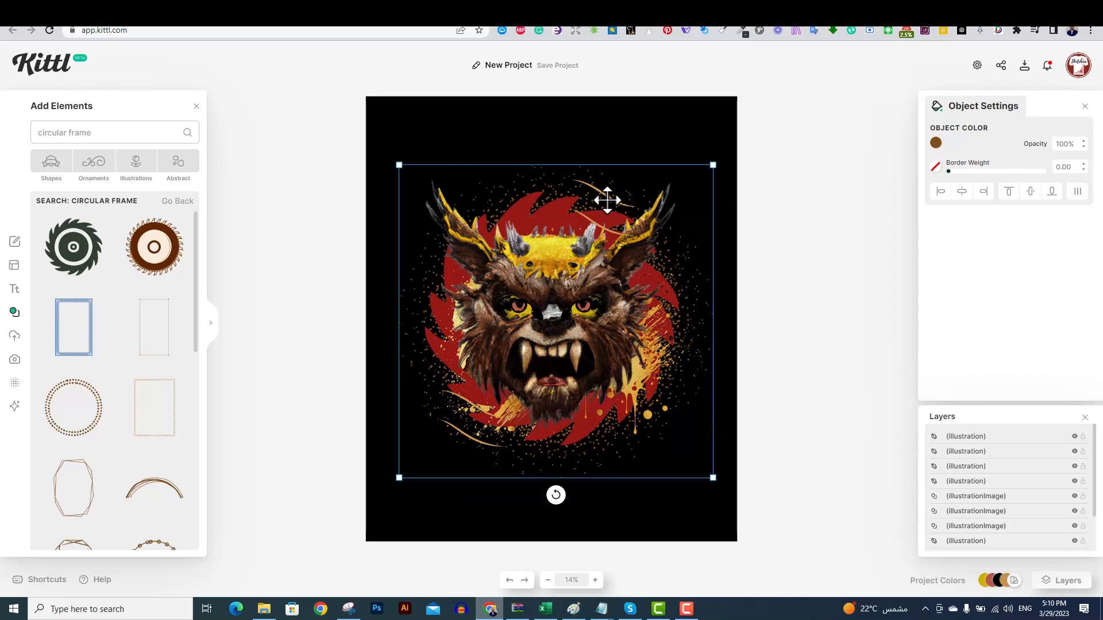
left_click(610, 195)
left_click_drag(614, 200, 602, 203)
left_click(818, 285)
left_click(598, 201)
- Reorder the copied gold lines' layer so they sit behind the head and in front of the red saw-blade
left_click_drag(1016, 436, 1031, 531)
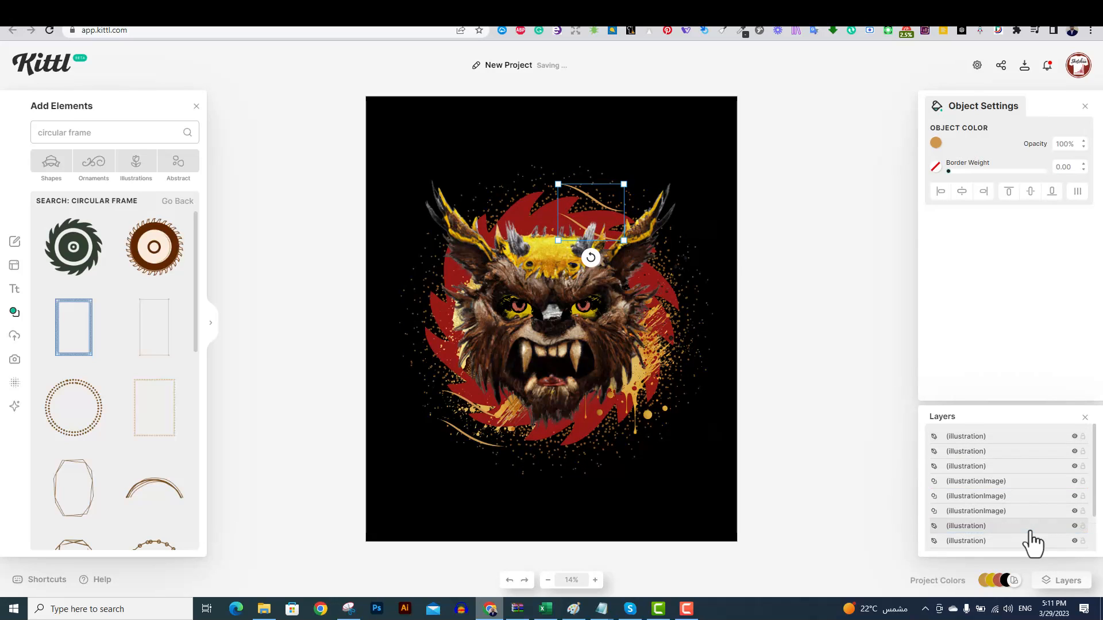
scroll(1043, 514, "down", 1)
left_click(1037, 524)
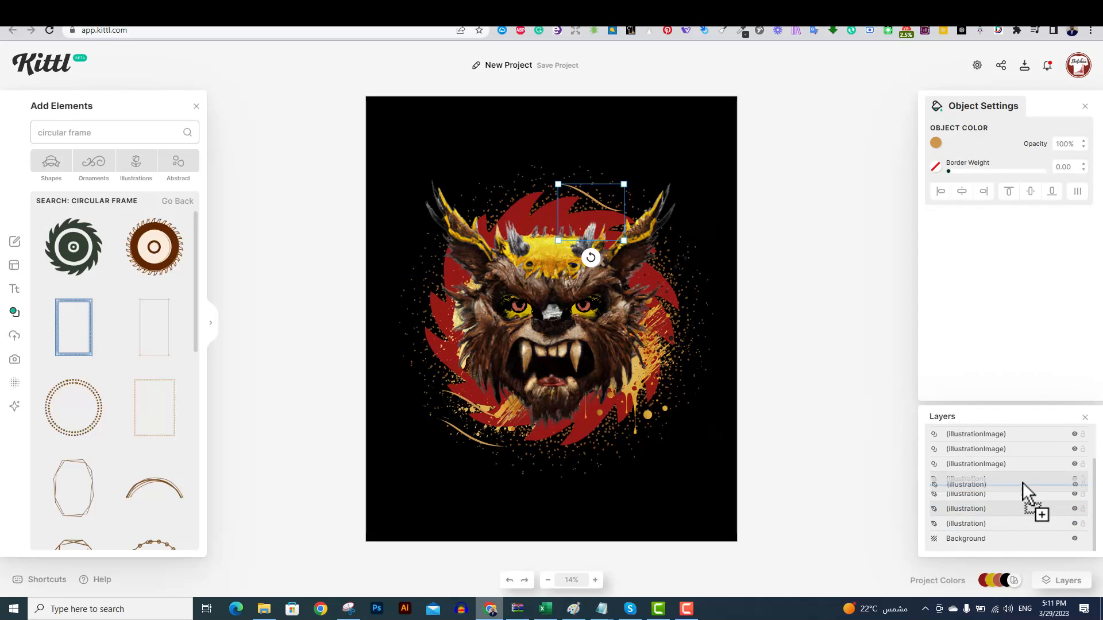
left_click(789, 336)
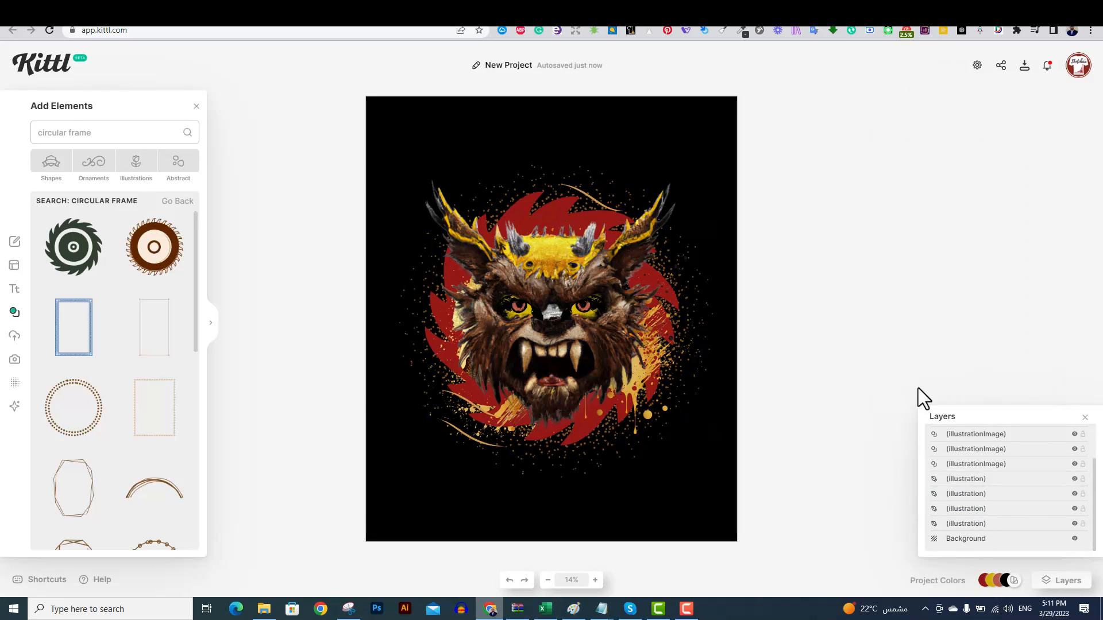
left_click(602, 204)
left_click_drag(1031, 509, 1022, 463)
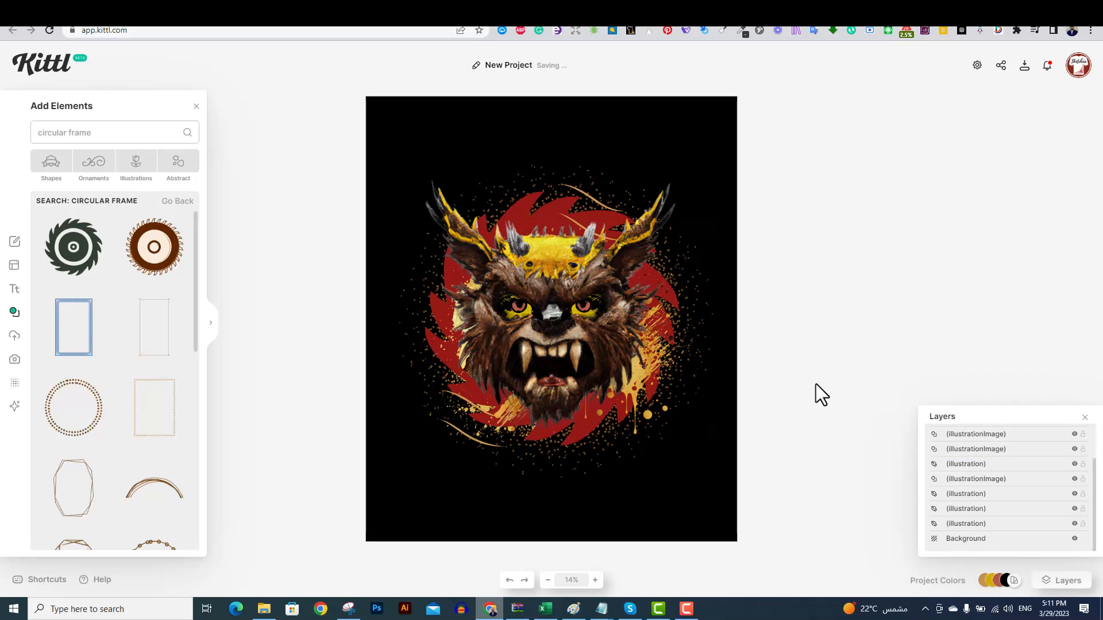
- Add the vintage BLACKSMITH BREWERY text template and colour the whole group white
left_click(14, 289)
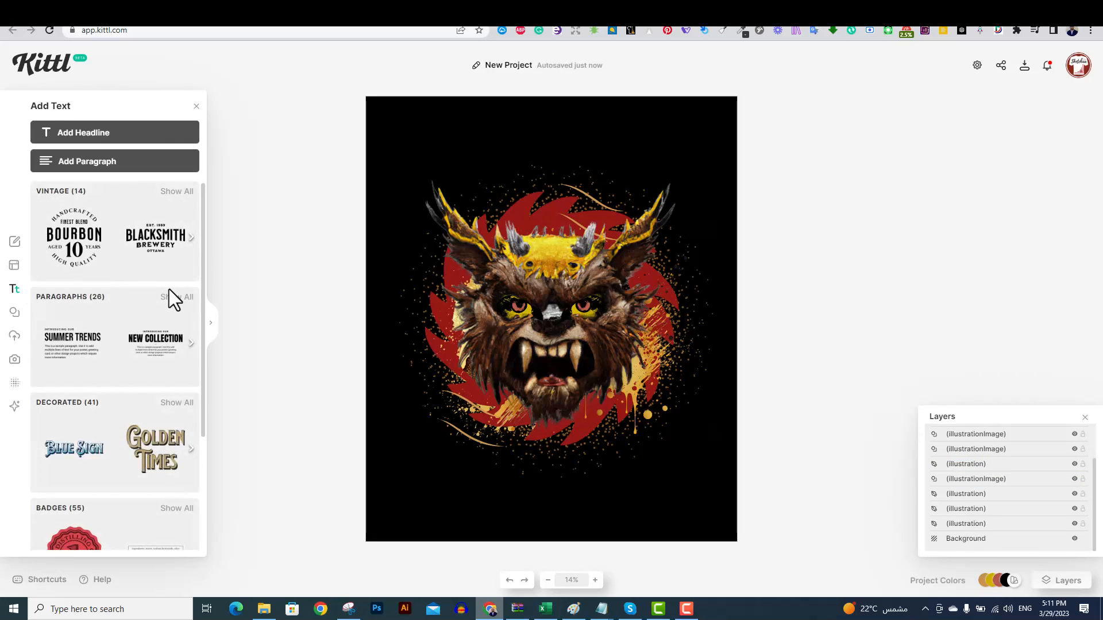
left_click(155, 235)
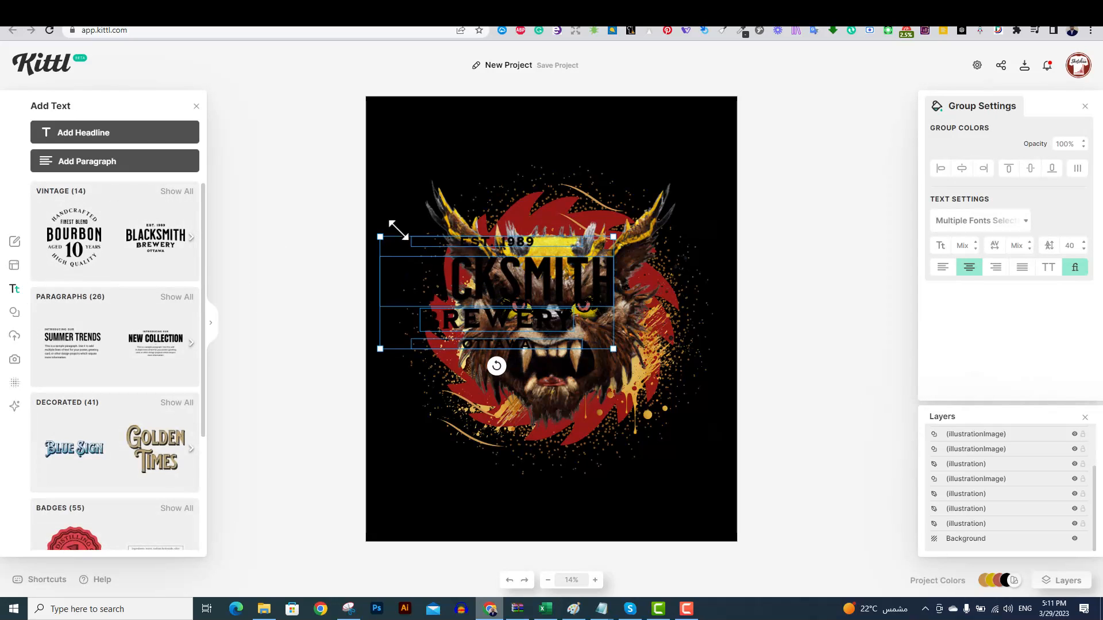
left_click(935, 142)
left_click(767, 162)
left_click(718, 172)
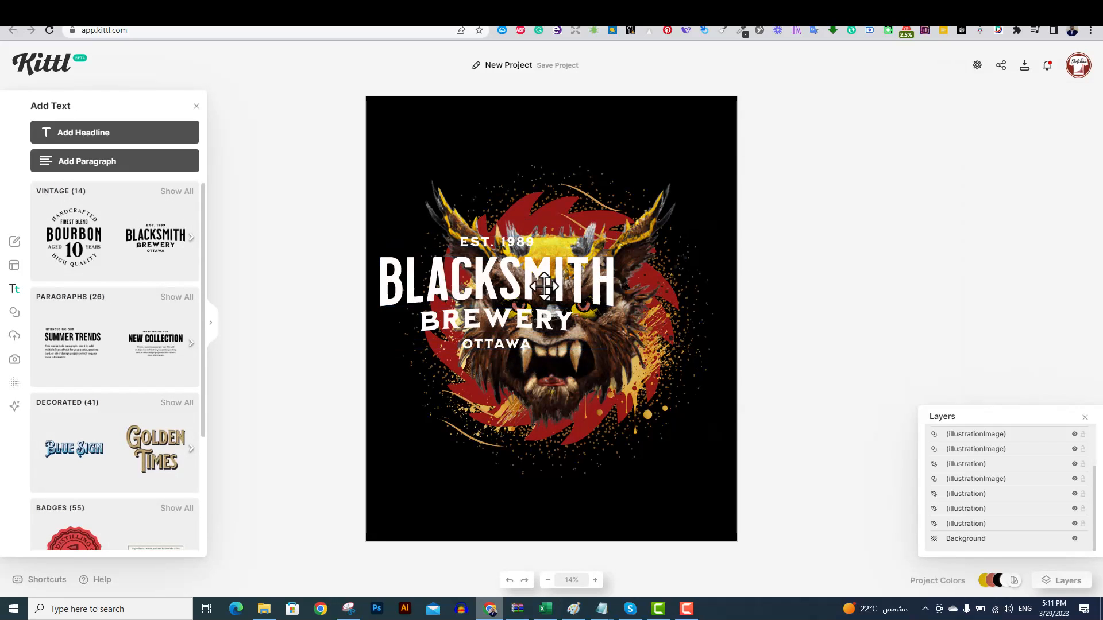
- Move the BLACKSMITH BREWERY text group up over the top of the head and ungroup it
left_click_drag(544, 285, 577, 190)
right_click(577, 191)
left_click(698, 249)
- Place the BREWERY text below the head and move the OTTAWA text off the artboard
left_click(543, 224)
left_click_drag(544, 223, 552, 456)
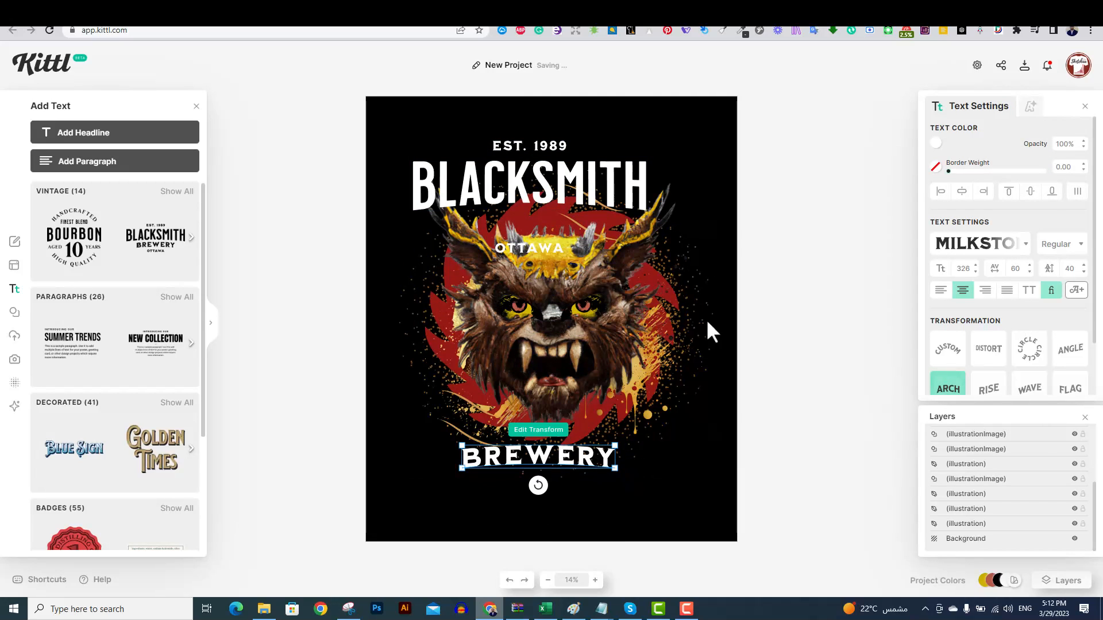
left_click(684, 271)
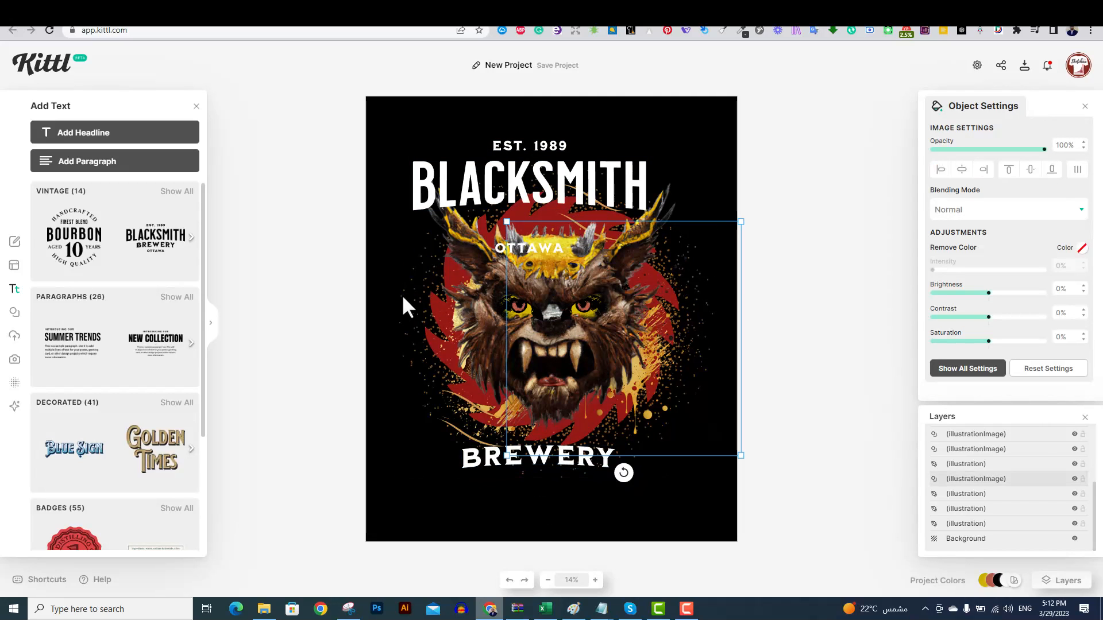
left_click(402, 297)
left_click(778, 369)
left_click_drag(529, 248, 837, 293)
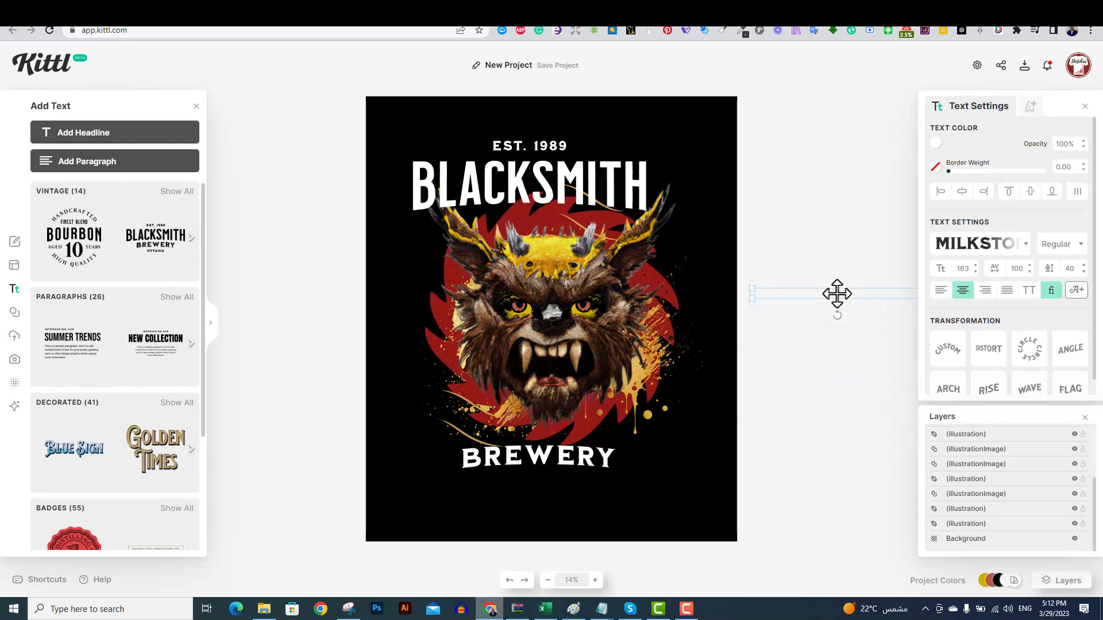
- Group the head with its two eyes and enlarge the group slightly
left_click(405, 457)
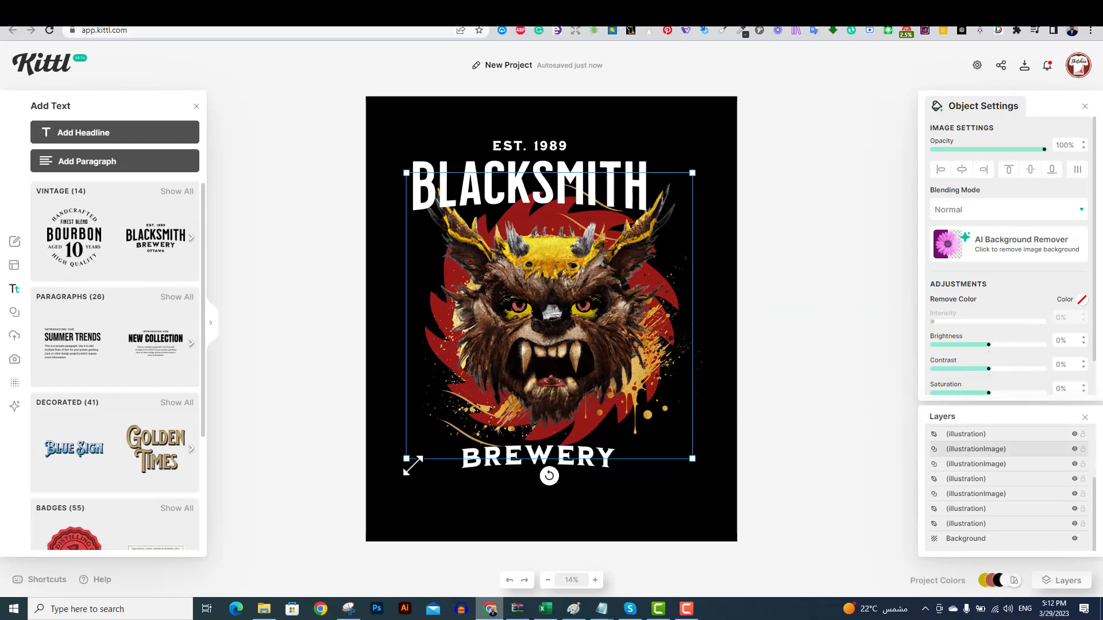
left_click(513, 304)
left_click(594, 309)
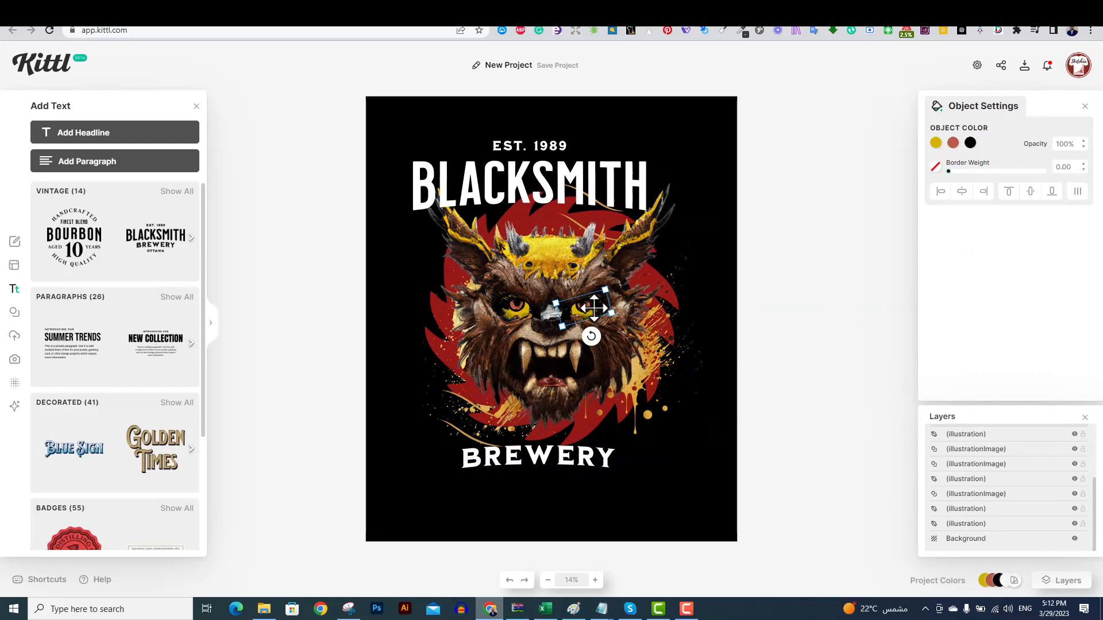
left_click(516, 310, "shift")
left_click(571, 257, "shift")
right_click(571, 257)
left_click(607, 317)
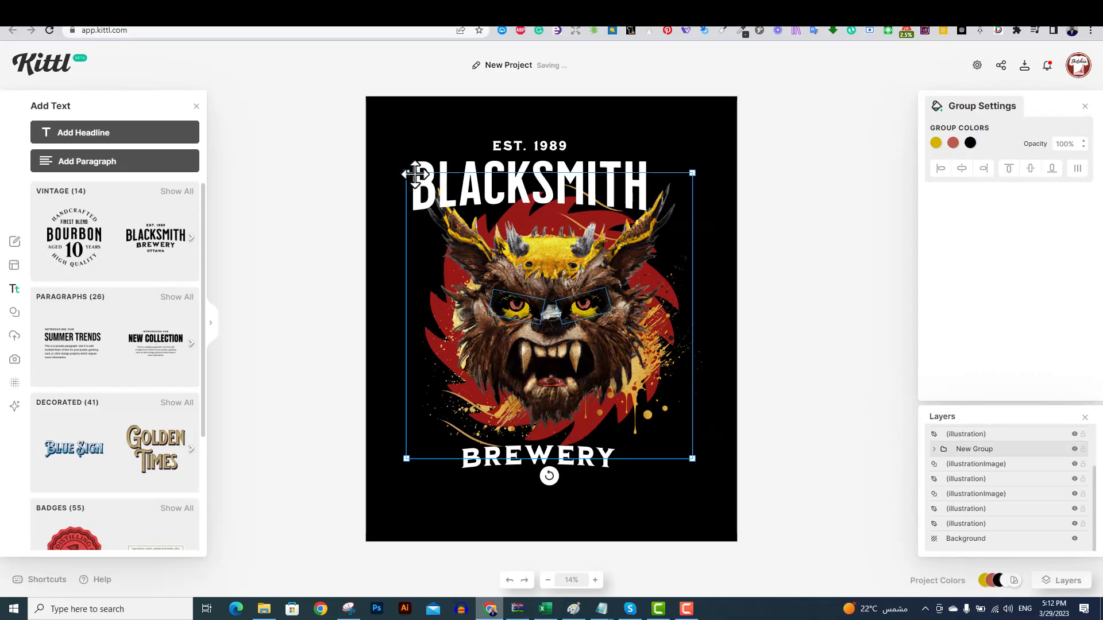
left_click(764, 305)
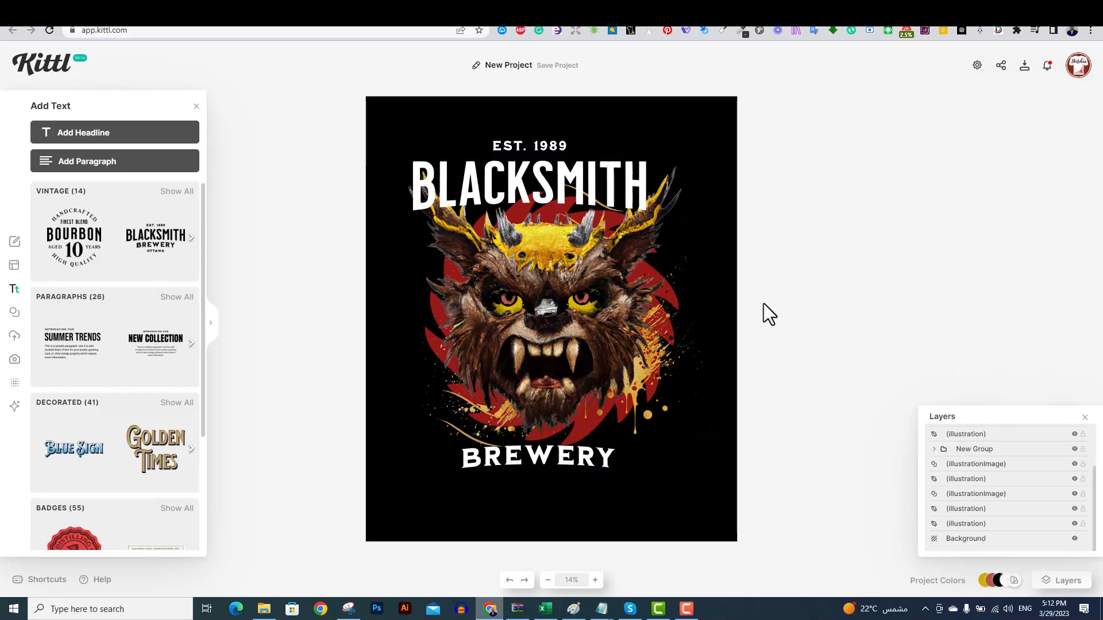
- Shift the EST. 1989, BLACKSMITH and BREWERY texts so they are centred over and under the head
left_click(515, 136)
left_click(781, 442)
left_click_drag(497, 458, 517, 467)
left_click(778, 363)
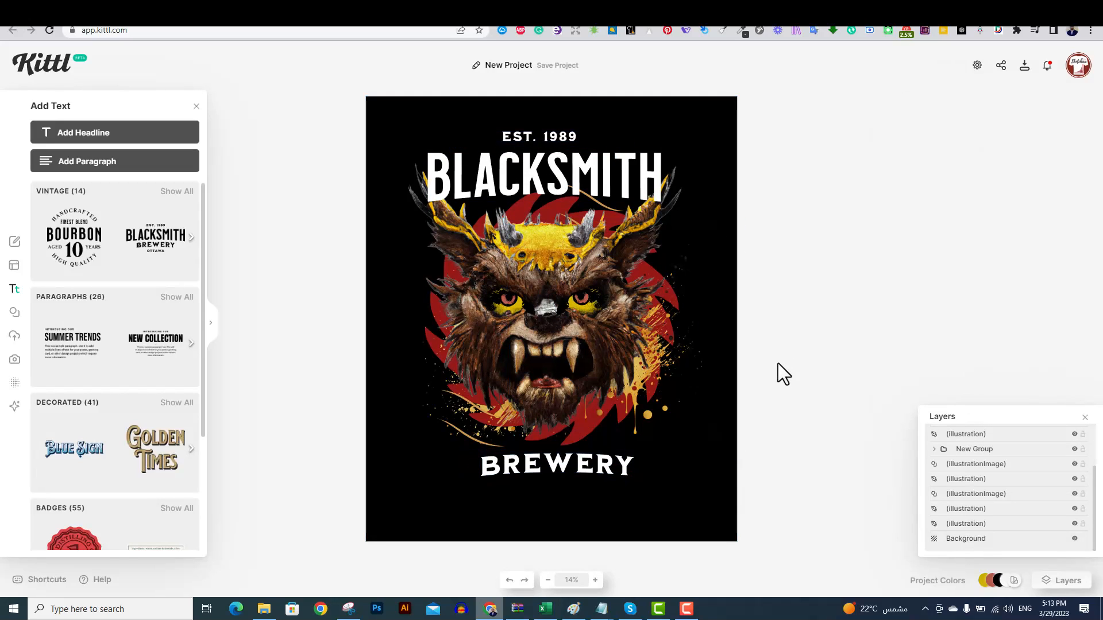
- Replace the BLACKSMITH headline text with UNLEASH
left_click(541, 179)
double_click(541, 181)
type("UNLEASHE")
key("BackSpace")
key("Escape")
left_click(825, 256)
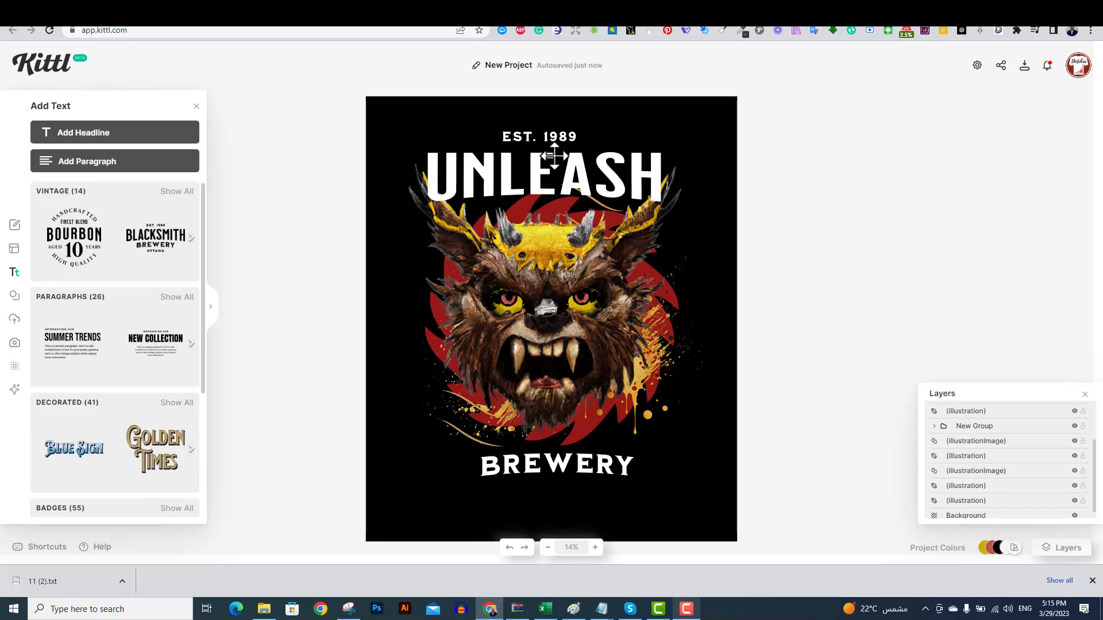
- Recolour the UNLEASH headline with the gold document colour ddb351
left_click(585, 176)
left_click(936, 143)
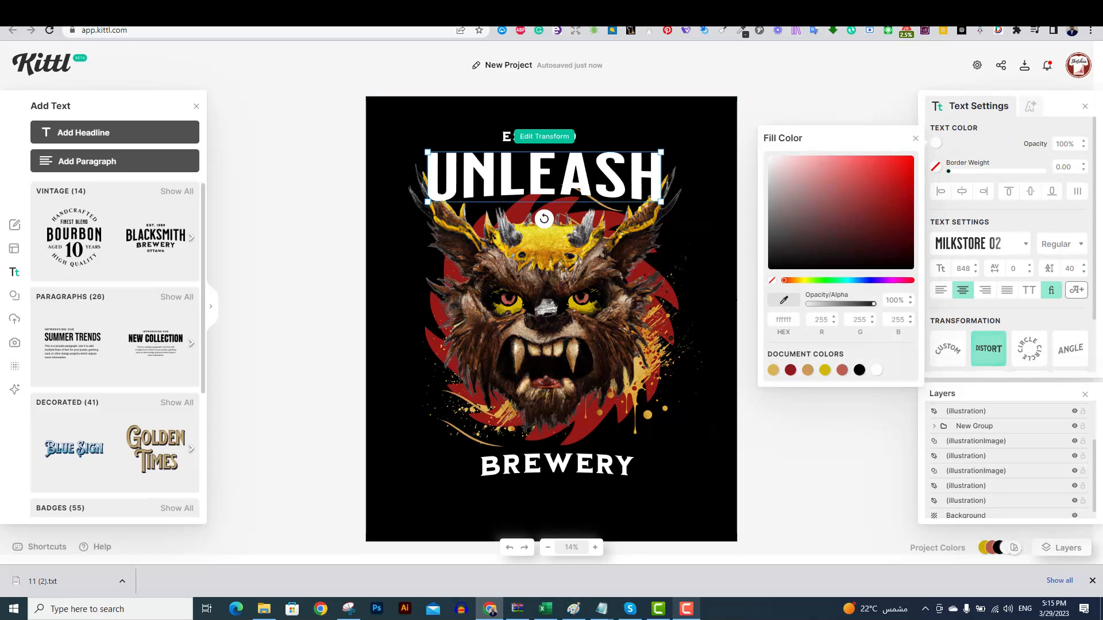
left_click(561, 234)
left_click(936, 143)
left_click(774, 371)
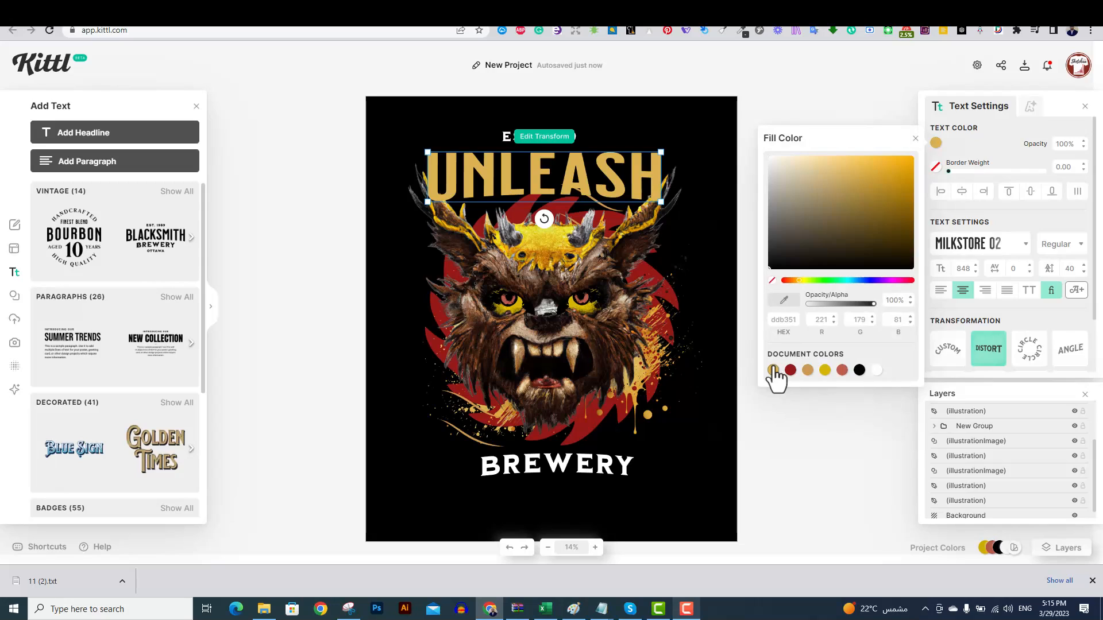
left_click(725, 292)
- Enlarge the UNLEASH headline to a font size of about 960, keeping it centred above the head
left_click(567, 163)
left_click_drag(661, 152, 690, 163)
left_click(788, 230)
left_click(525, 136)
left_click(603, 172)
left_click(740, 187)
left_click(670, 168)
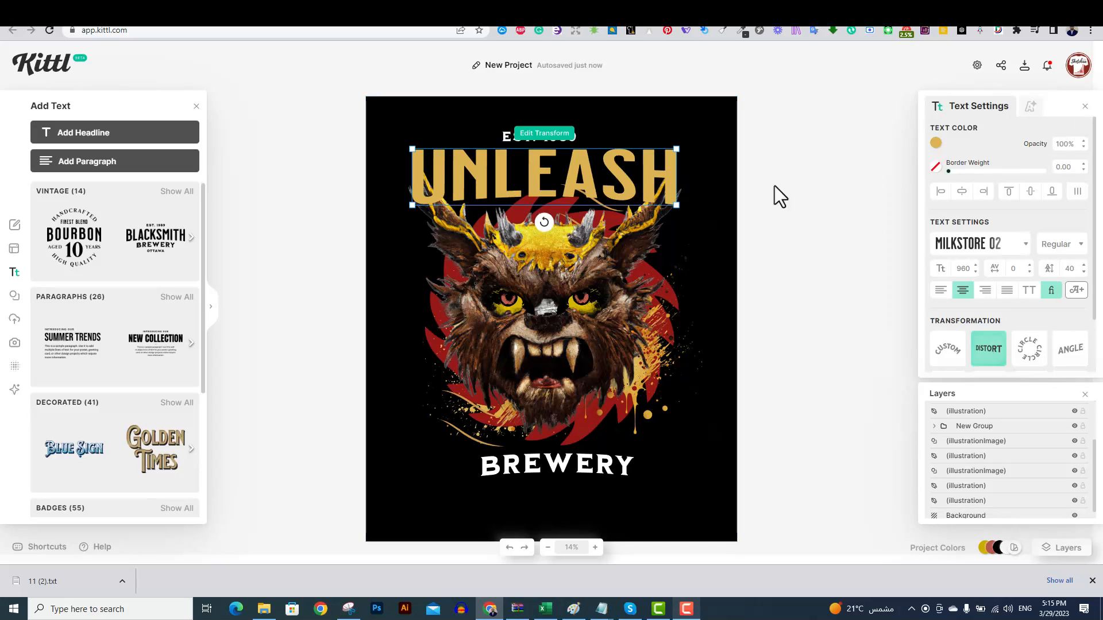
- Add a Block Shadow effect with offset 6 at an angle of -105° to the UNLEASH headline
left_click(1030, 105)
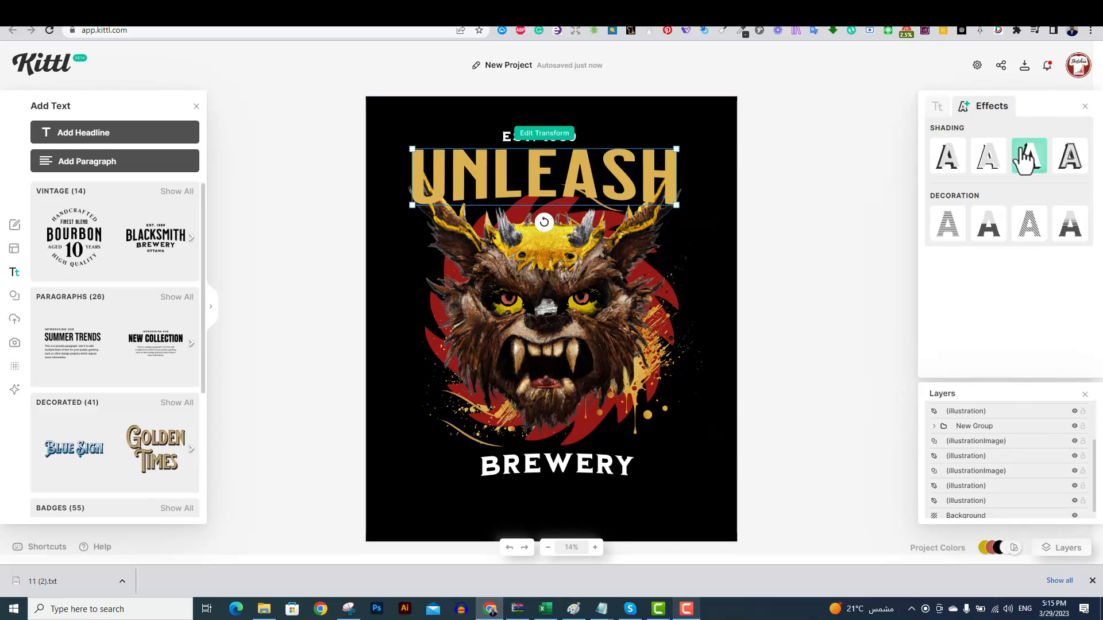
left_click(1023, 156)
left_click_drag(959, 239, 956, 239)
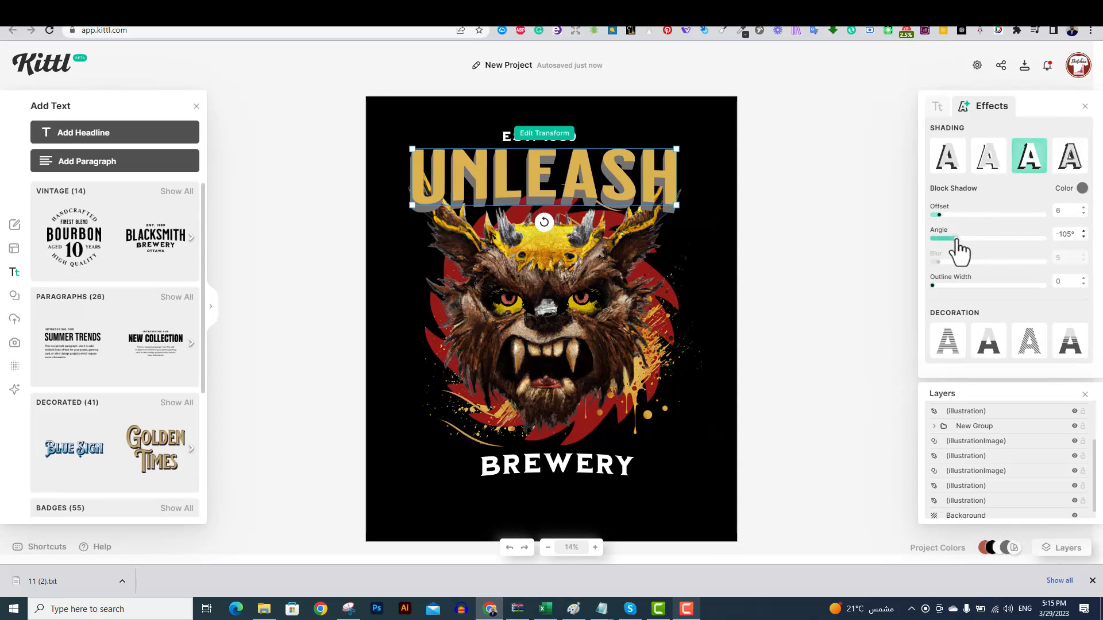
left_click(785, 248)
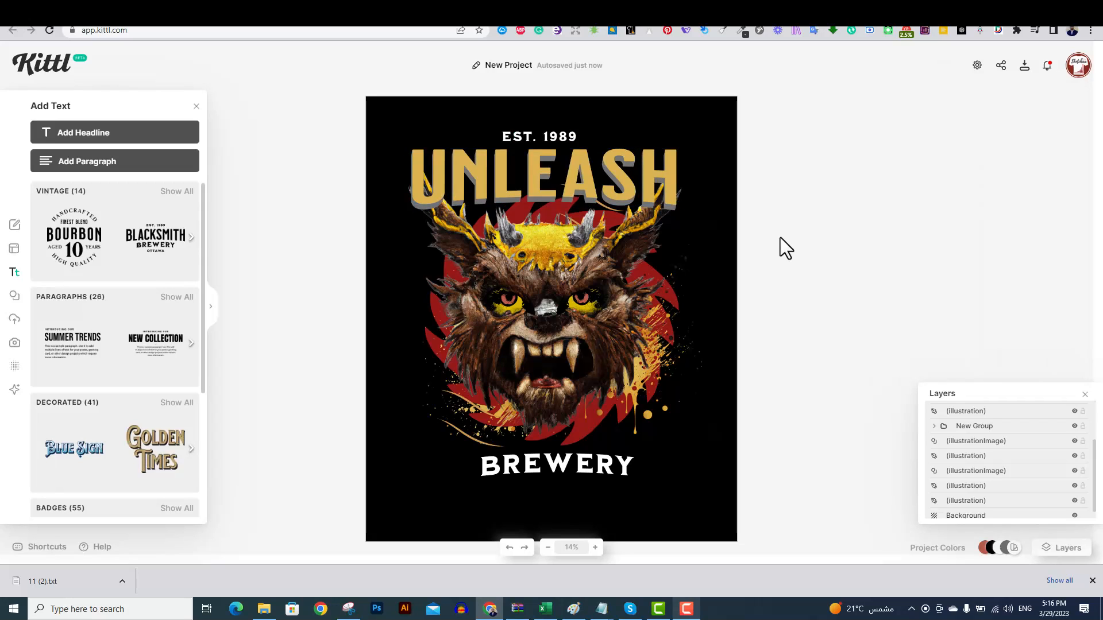
- Delete the BREWERY text below the head
left_click(620, 193)
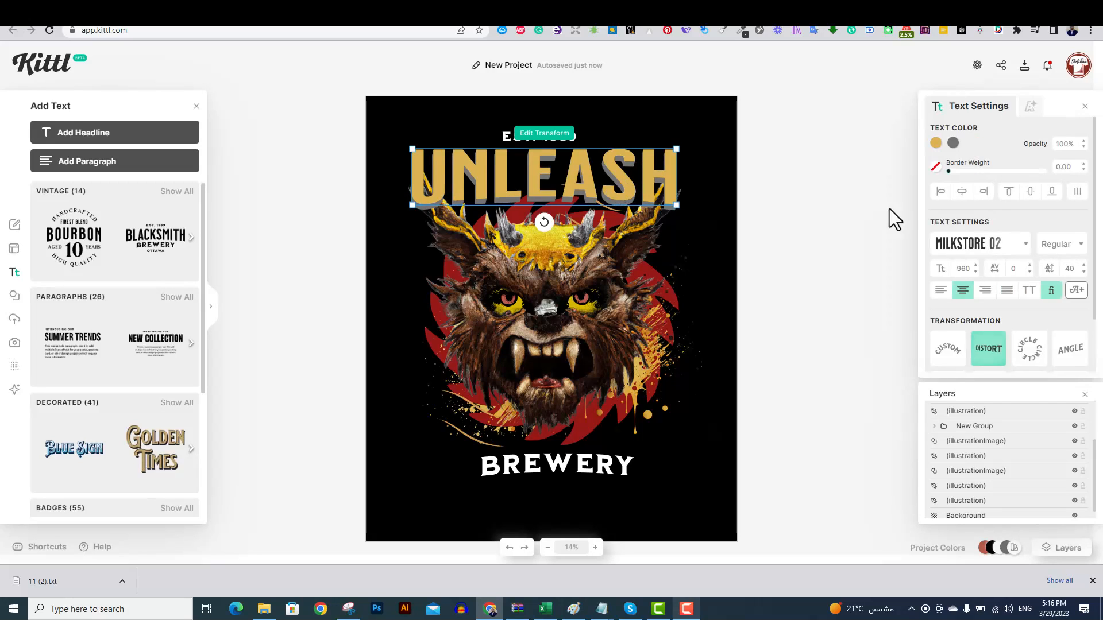
left_click(563, 463)
key("Delete")
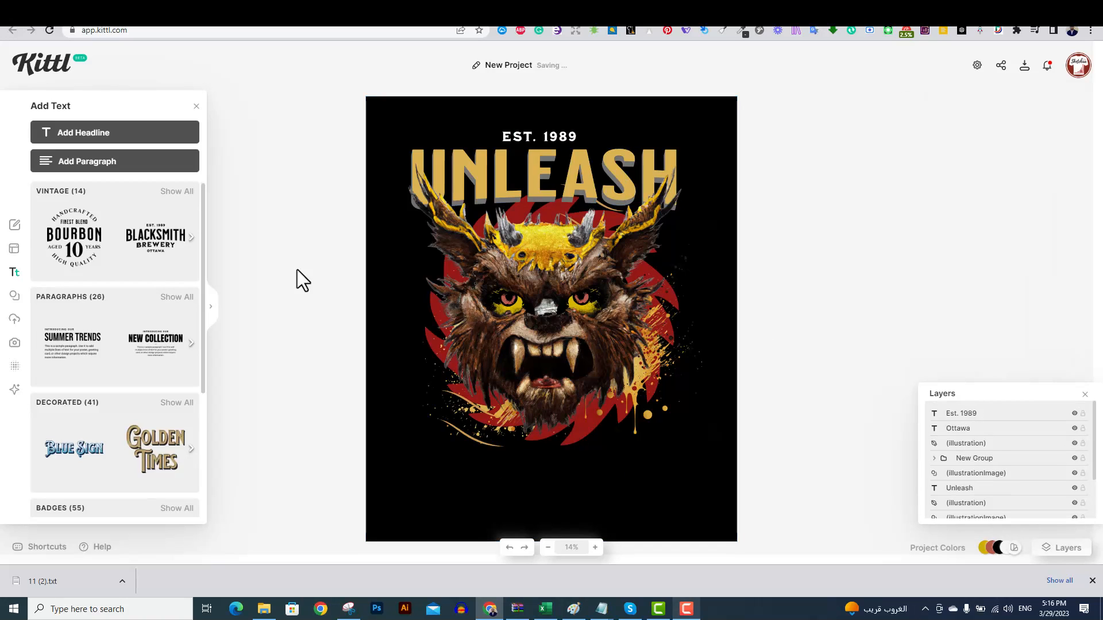
- Add a new headline, place it centred below the head and enlarge it to a font size of about 462
scroll(140, 296, "down", 3)
scroll(132, 310, "up", 3)
left_click(83, 132)
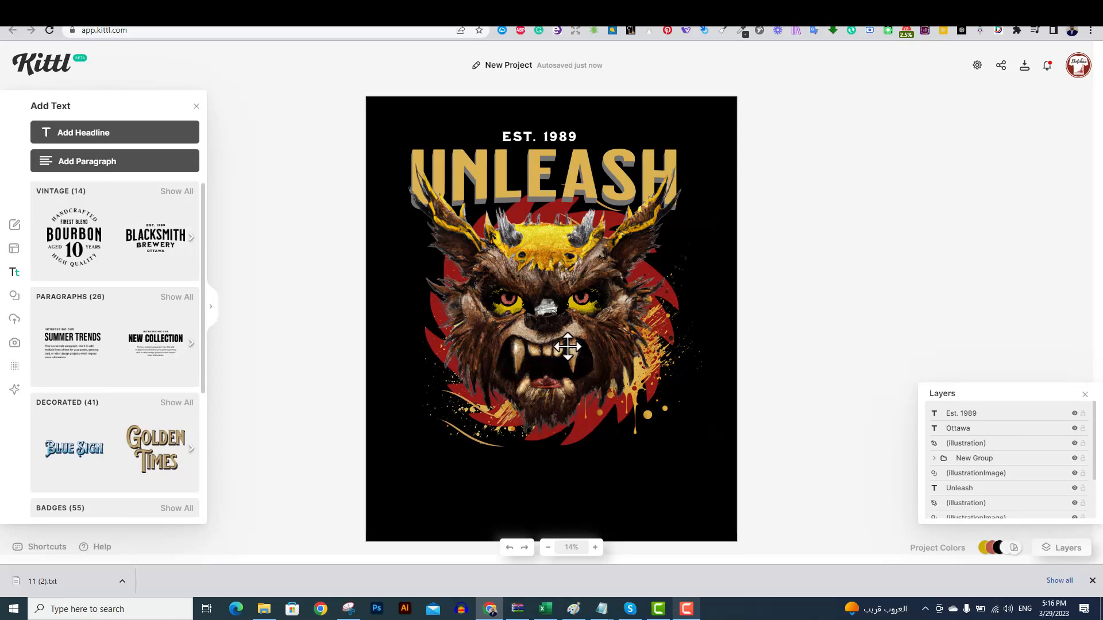
left_click(935, 143)
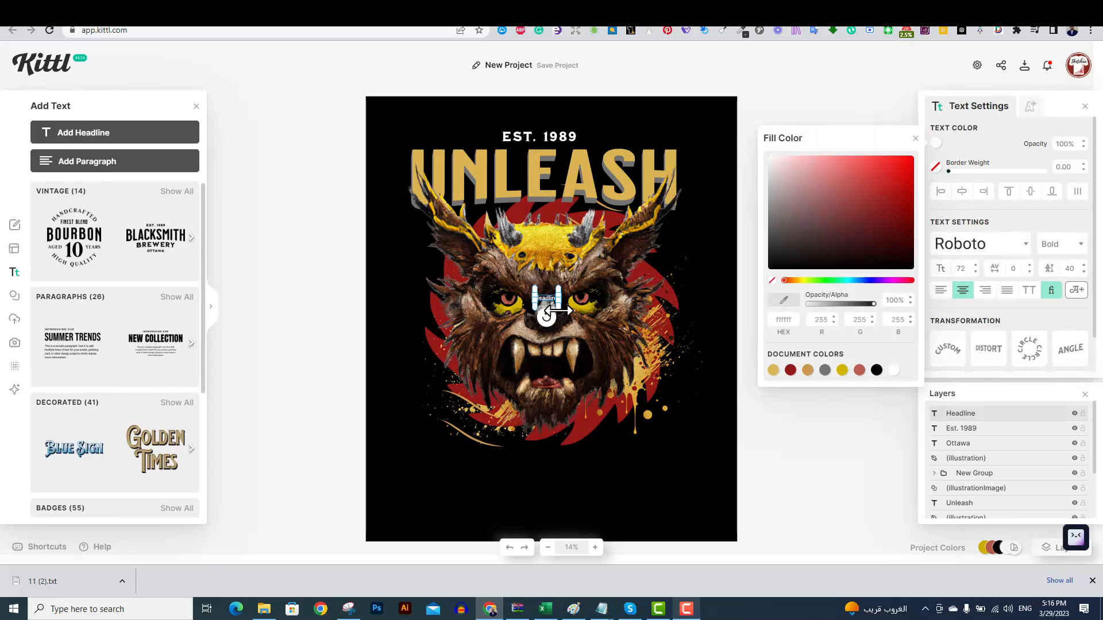
left_click_drag(560, 293, 554, 459)
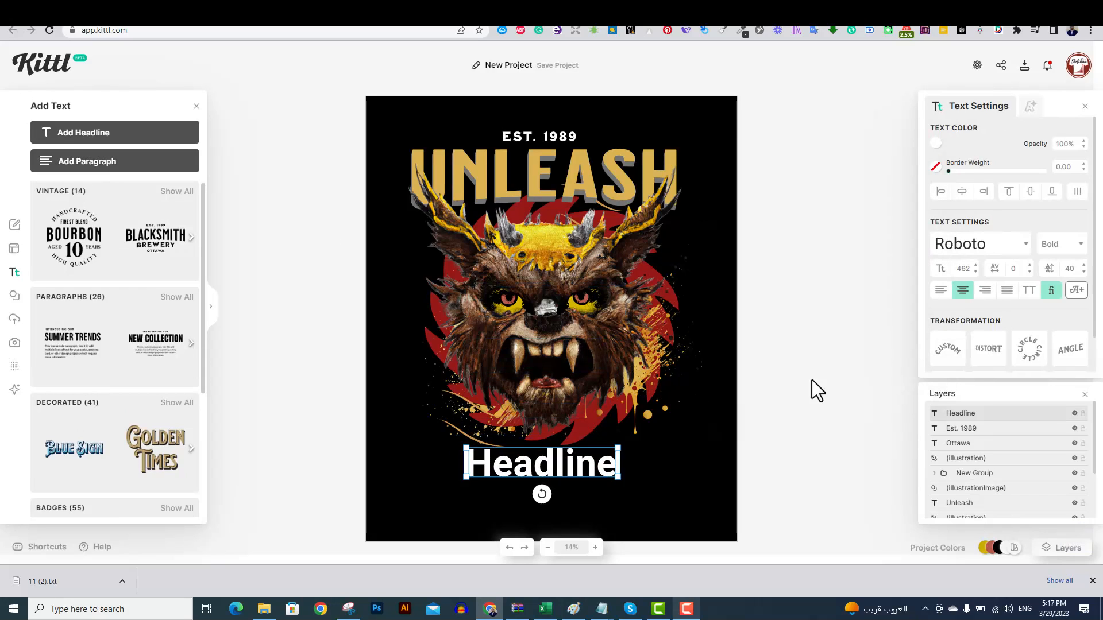
left_click(825, 372)
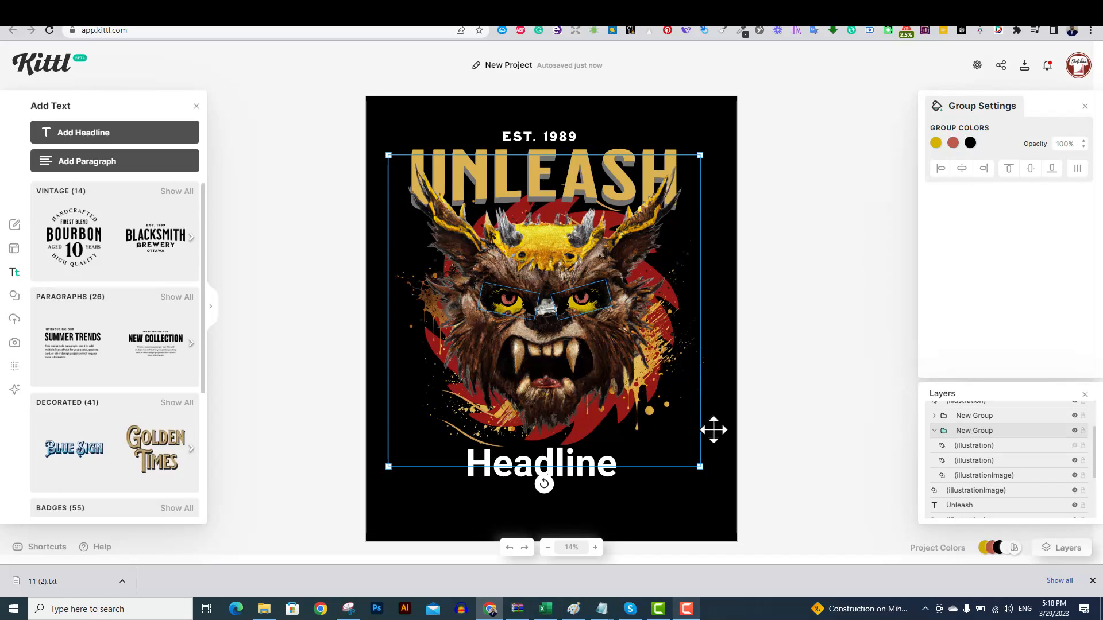
- Place another gold splash behind the top of the head, just under the UNLEASH headline
left_click(780, 372)
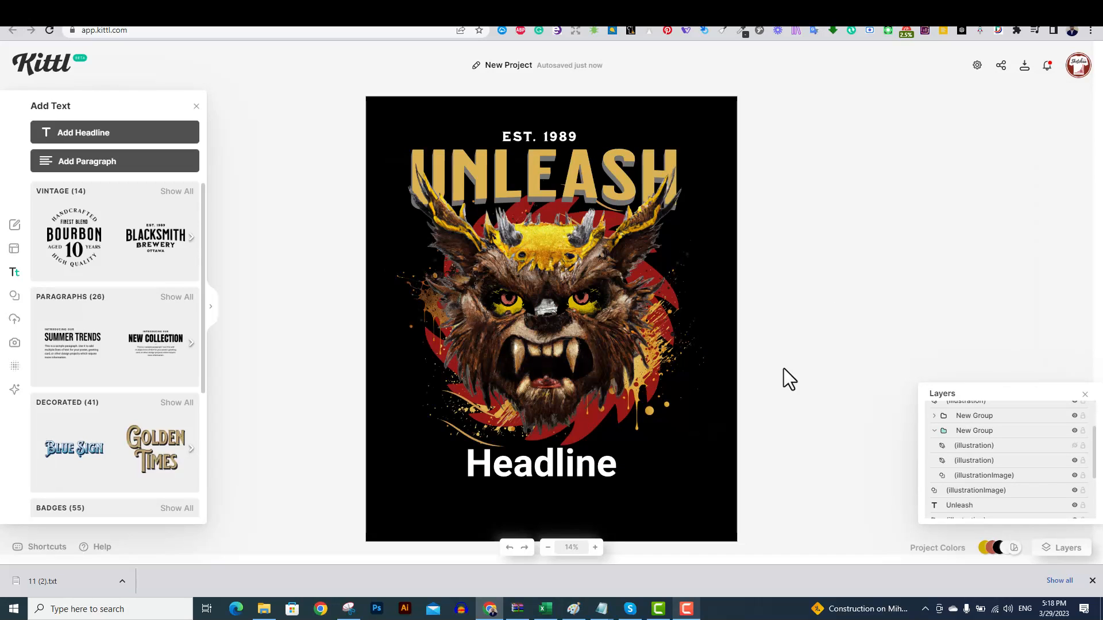
left_click(672, 331)
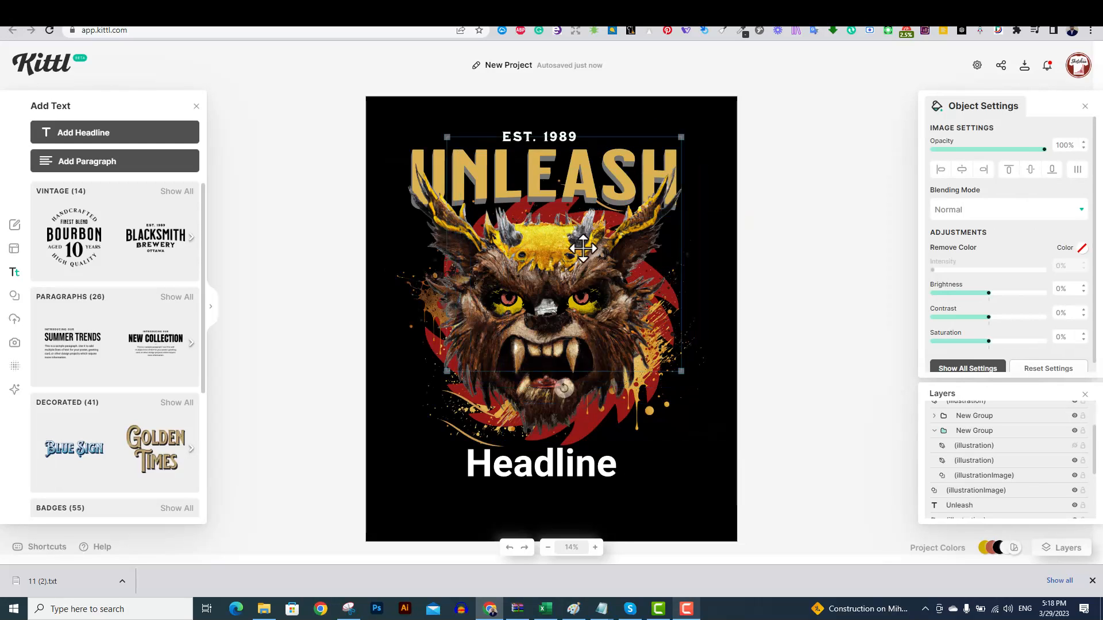
left_click(558, 245)
left_click(787, 249)
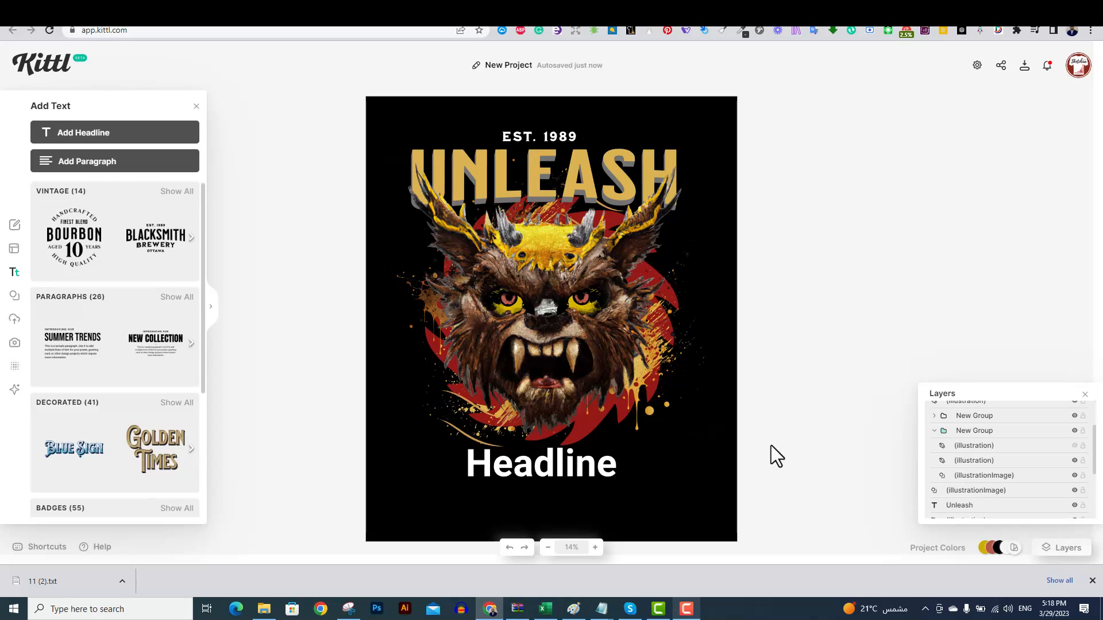
- Set the opacity of the red saw-blade shape behind the head to 96%
left_click(594, 436)
left_click(1064, 144)
type("96")
- Replace the placeholder headline below the head with Your Inner Beast in yellow serif lettering and adjust its size
double_click(561, 465)
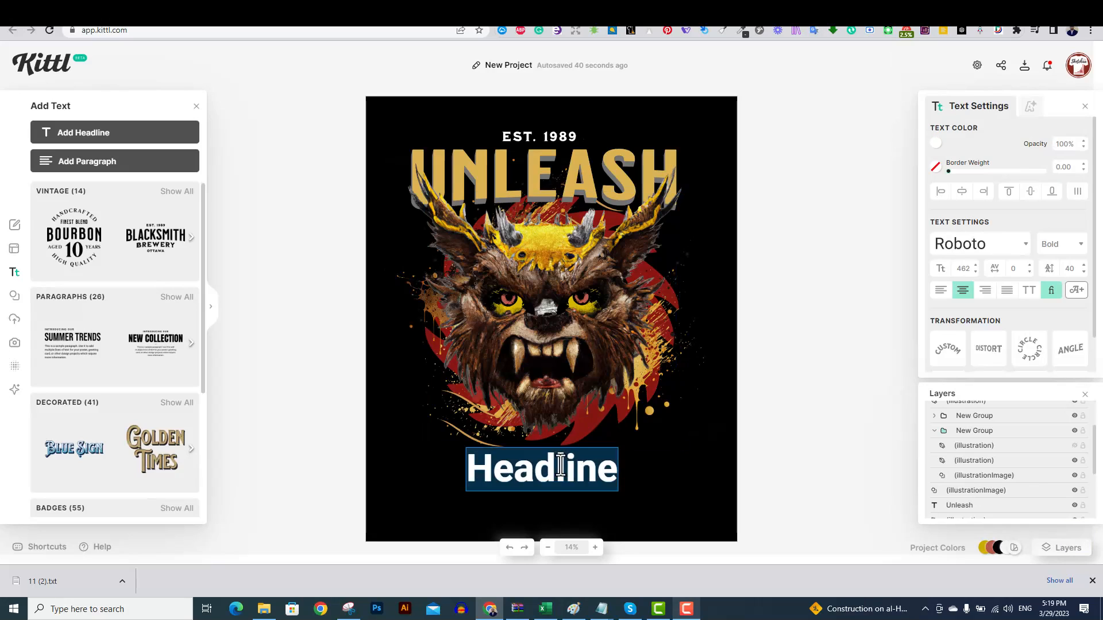
type("YO")
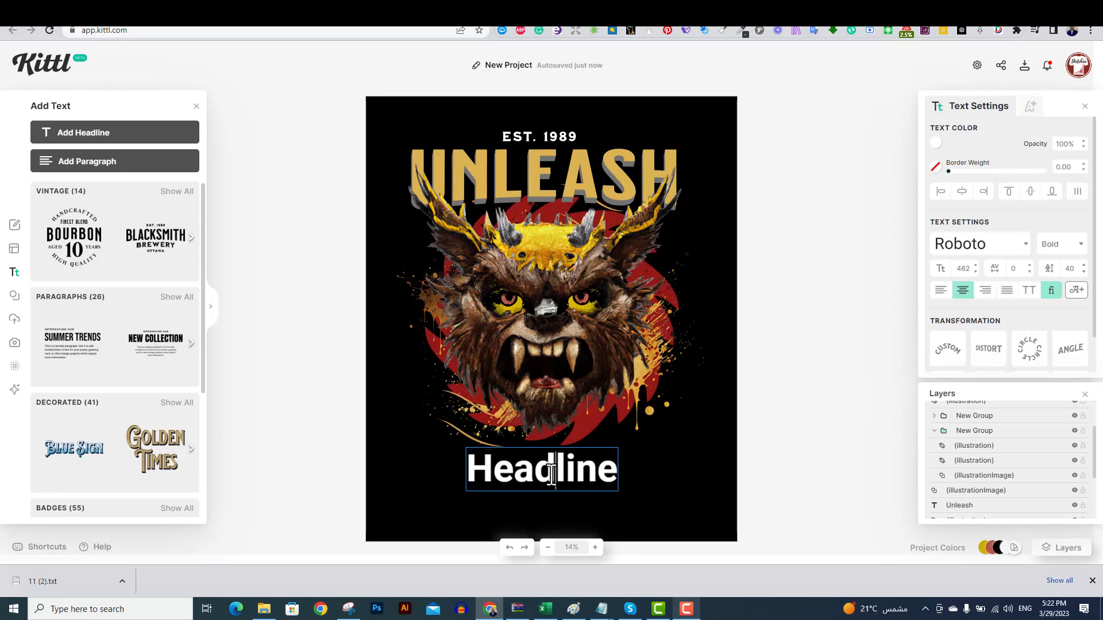
type("YOUR IN")
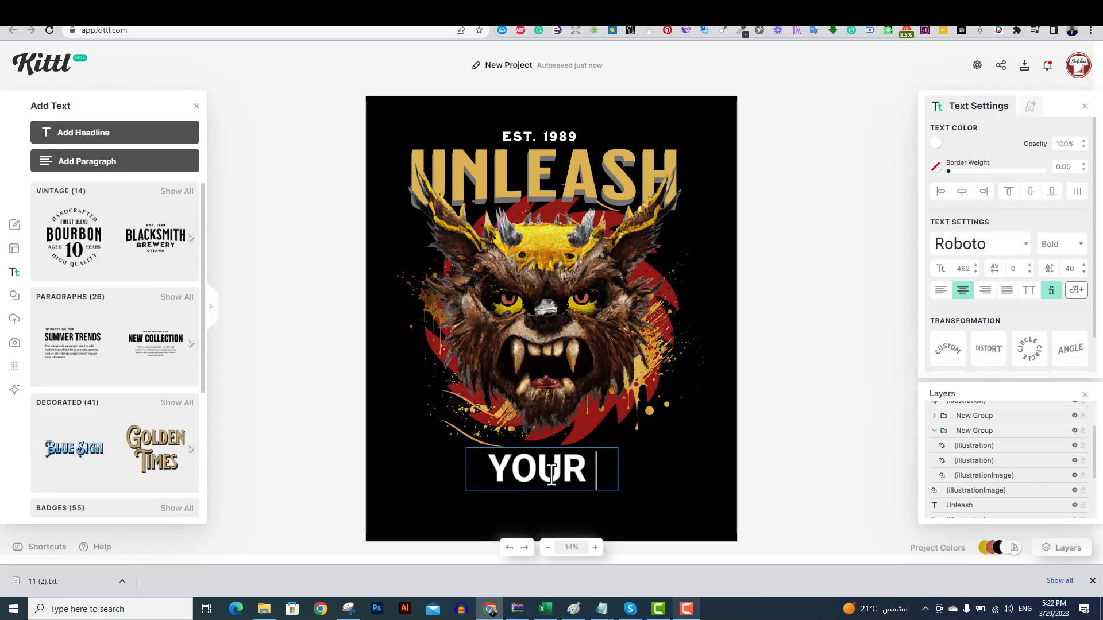
type("NER BEAST")
left_click_drag(753, 484, 652, 465)
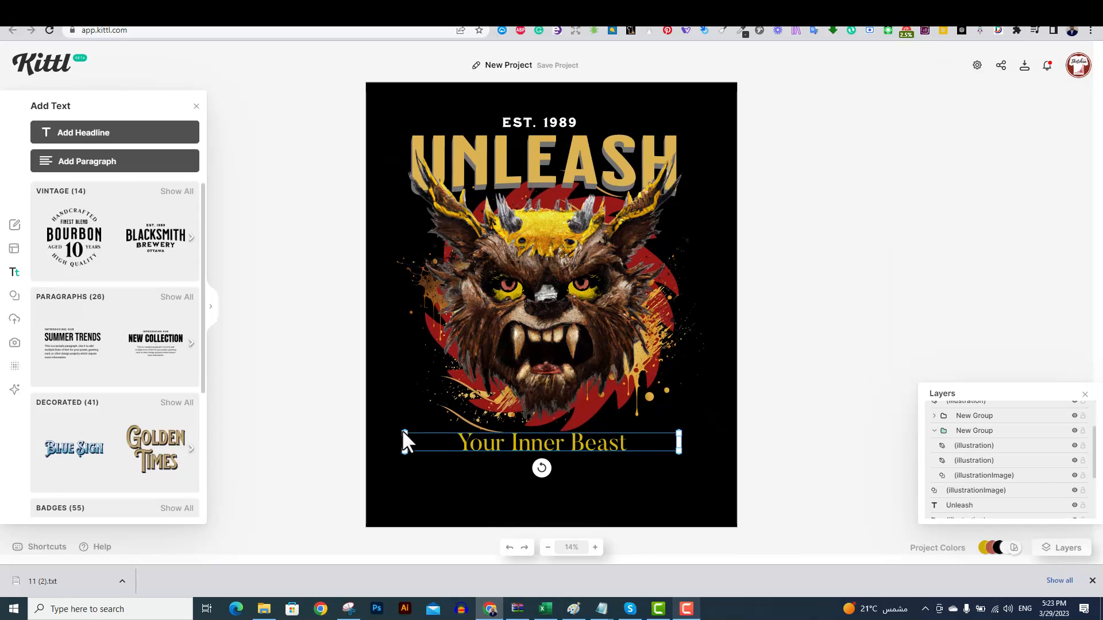
left_click(975, 266)
- Enlarge the grouped head, splashes and saw-blade until the artwork nearly fills the canvas width
left_click_drag(745, 138, 783, 106)
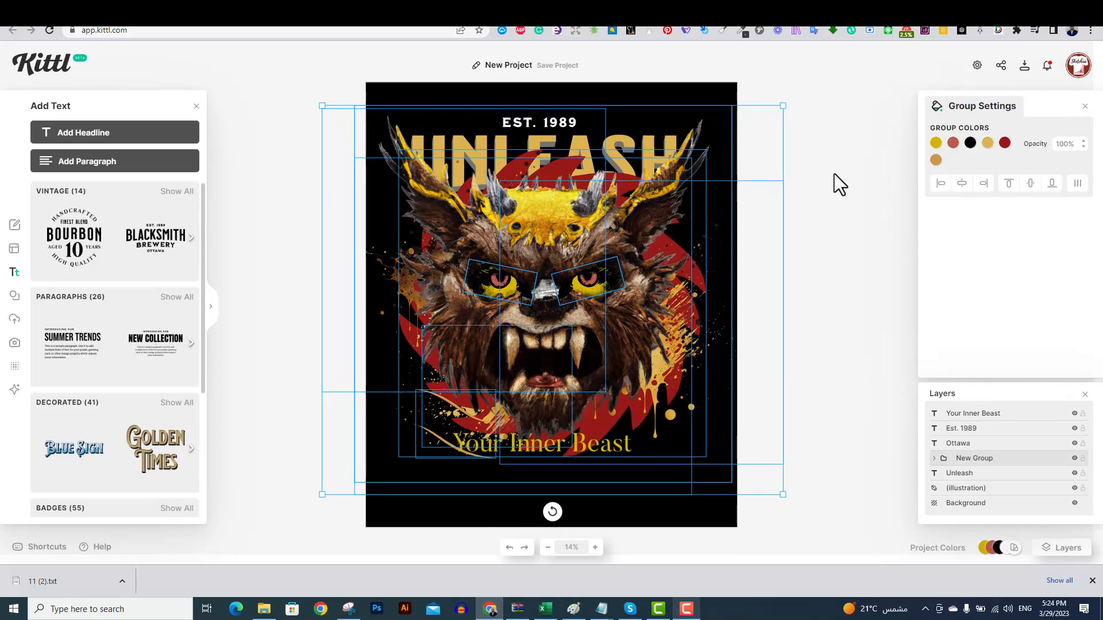
left_click(834, 174)
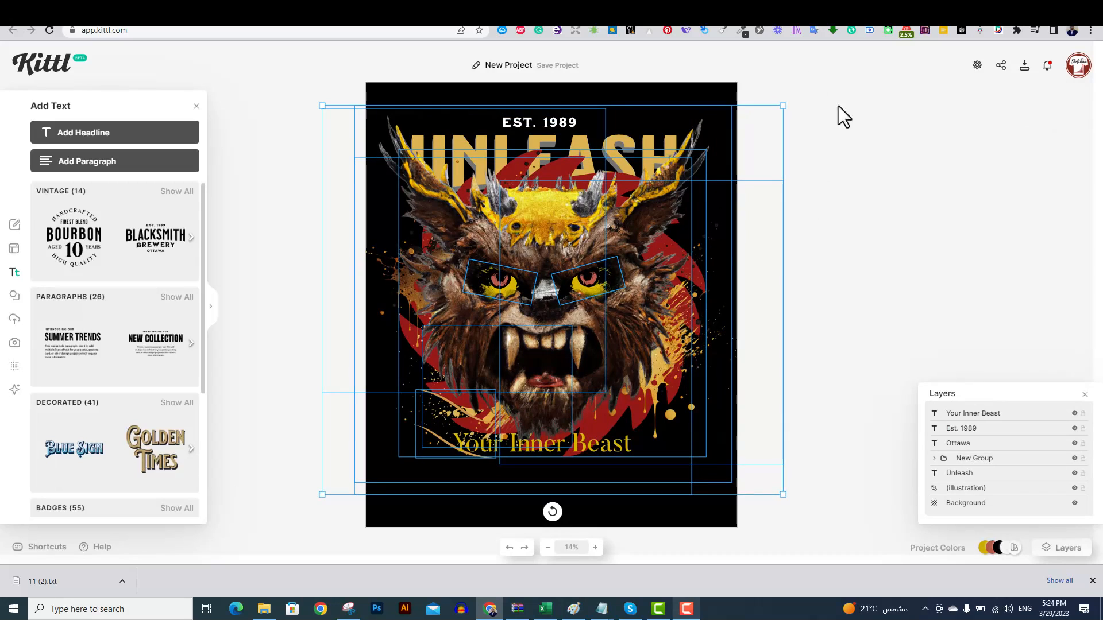
- Move the UNLEASH headline and the EST. 1989 text up towards the canvas's upper edge
left_click(631, 158)
left_click_drag(519, 123, 515, 104)
left_click(469, 133)
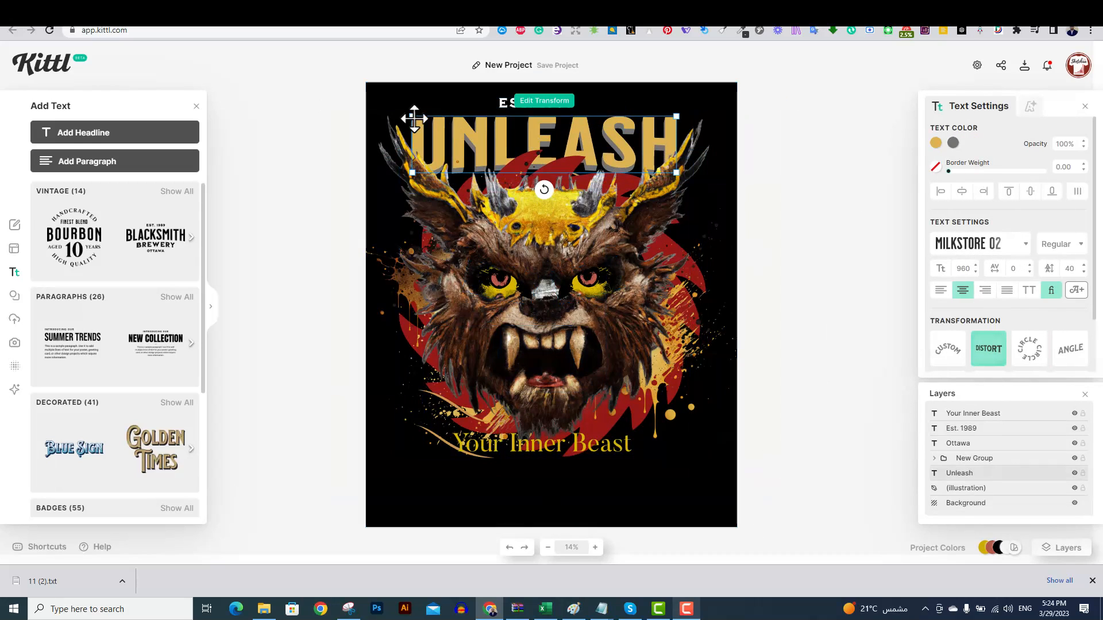
- Enlarge the UNLEASH headline to a font size of about 1193, nearly spanning the canvas width and centred
left_click_drag(412, 117, 379, 109)
left_click_drag(677, 110, 707, 102)
left_click_drag(458, 135, 468, 141)
left_click_drag(386, 107, 389, 107)
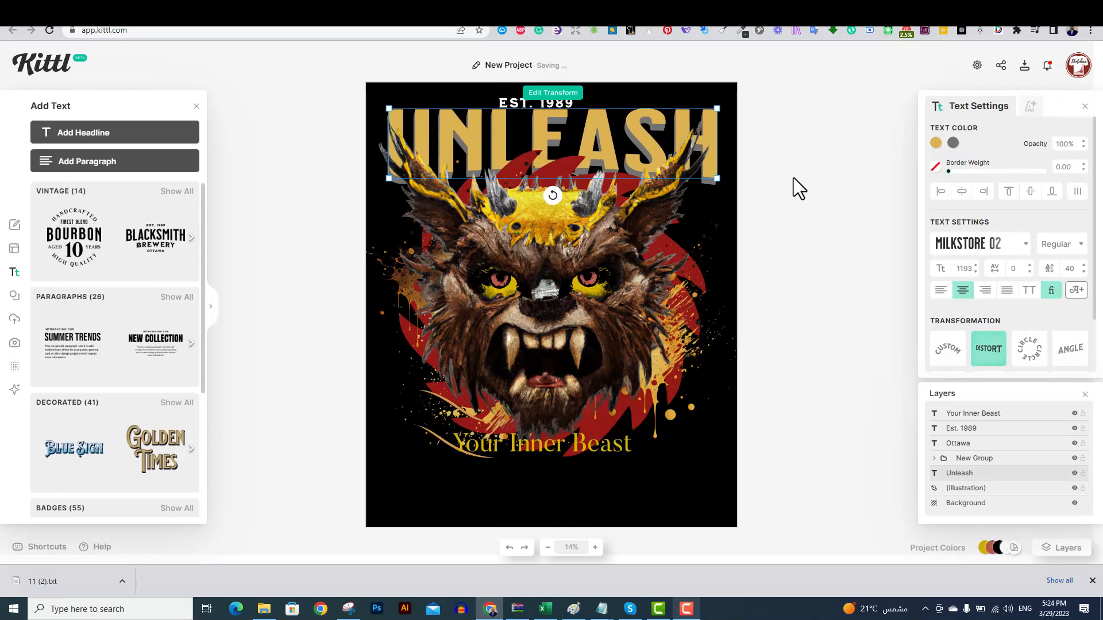
left_click_drag(716, 107, 718, 106)
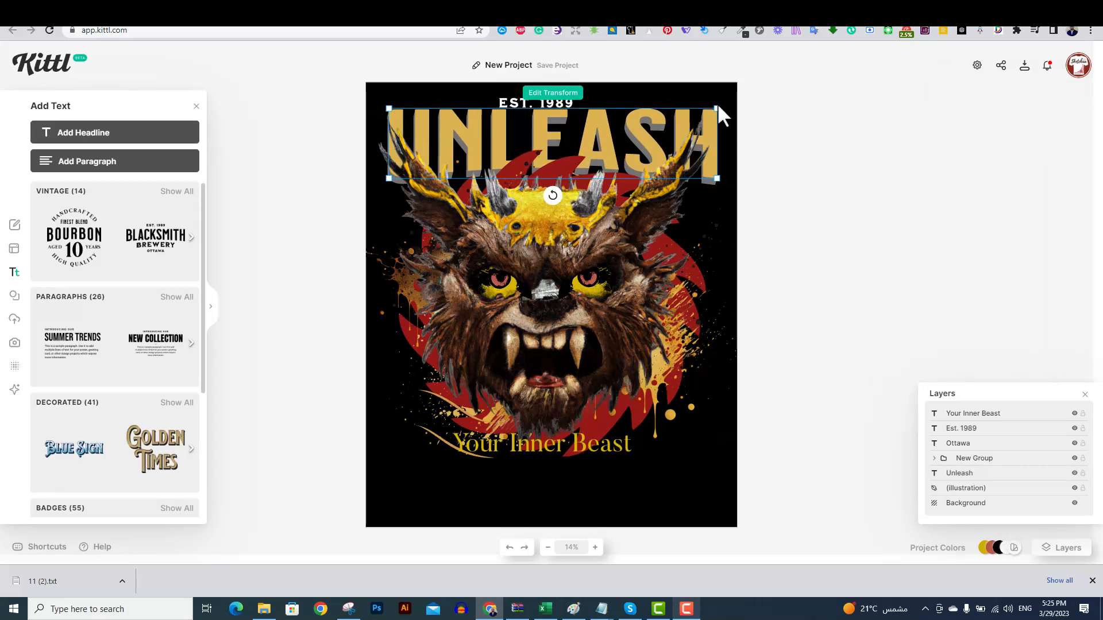
- Move the Your Inner Beast text and the grouped head artwork down to leave more room for the headline
left_click(710, 172)
key("ctrl+a")
left_click(666, 91)
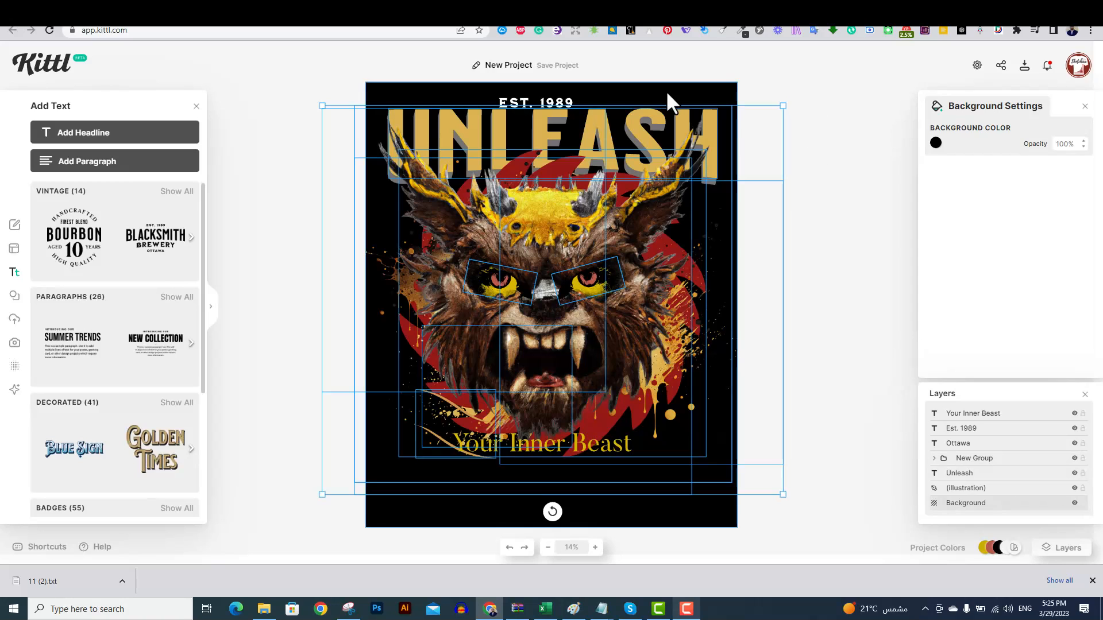
left_click(972, 501)
left_click_drag(564, 453, 564, 492)
left_click(571, 341)
left_click_drag(571, 341, 573, 348)
left_click(803, 119)
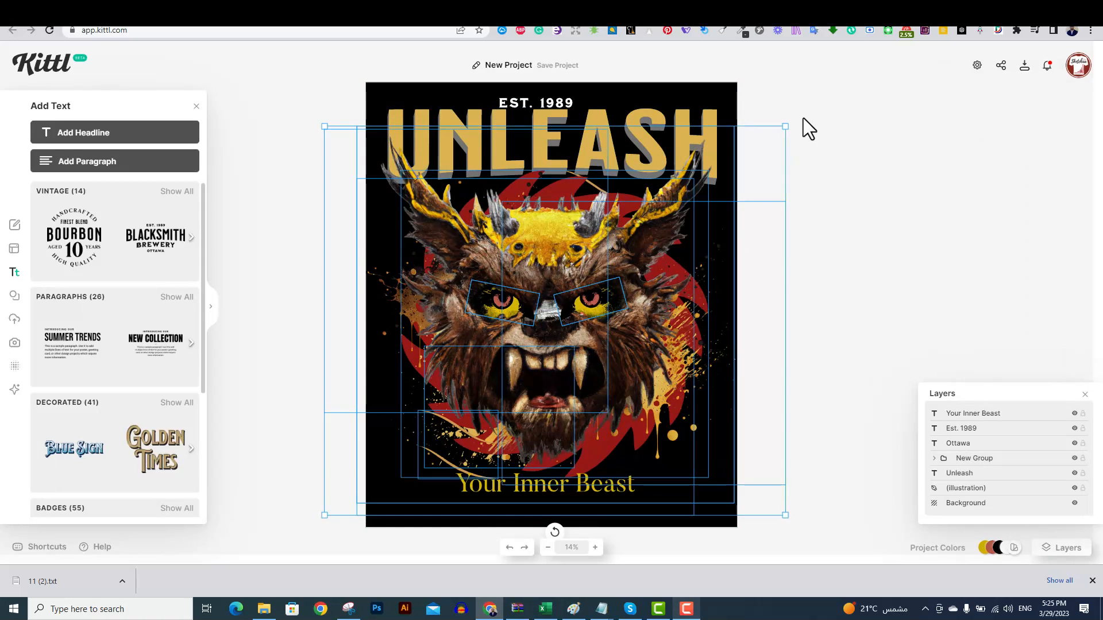
- Reduce the UNLEASH headline to a font size of about 1128 and shift it slightly down behind the antlers
left_click(734, 192)
mouse_move(1005, 555)
left_click(1062, 548)
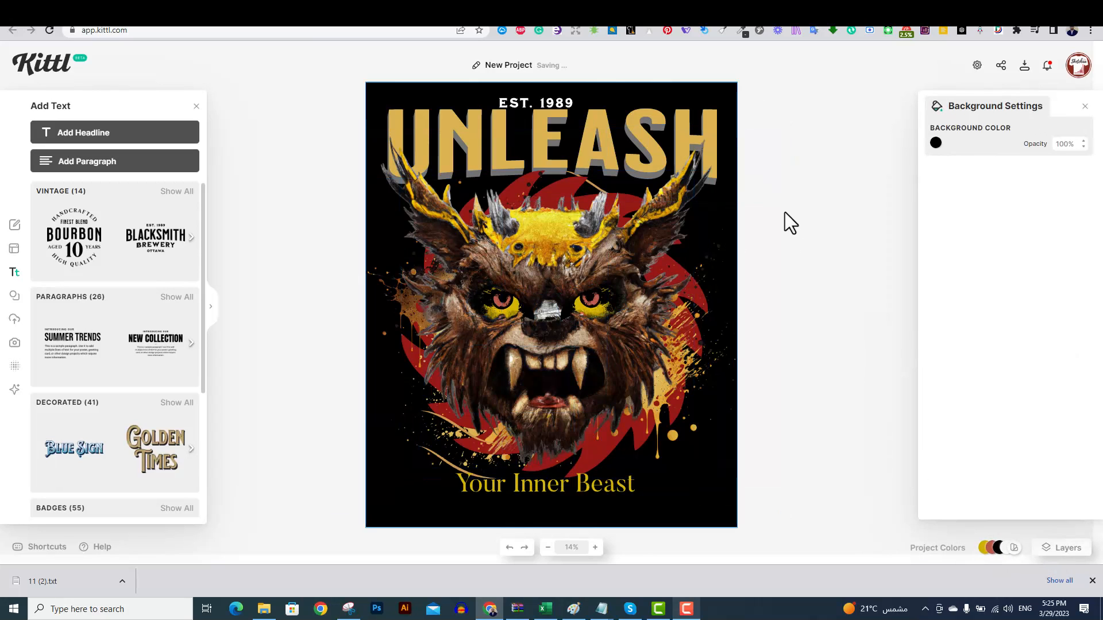
left_click(708, 154)
left_click_drag(717, 108, 700, 112)
left_click_drag(649, 148, 655, 158)
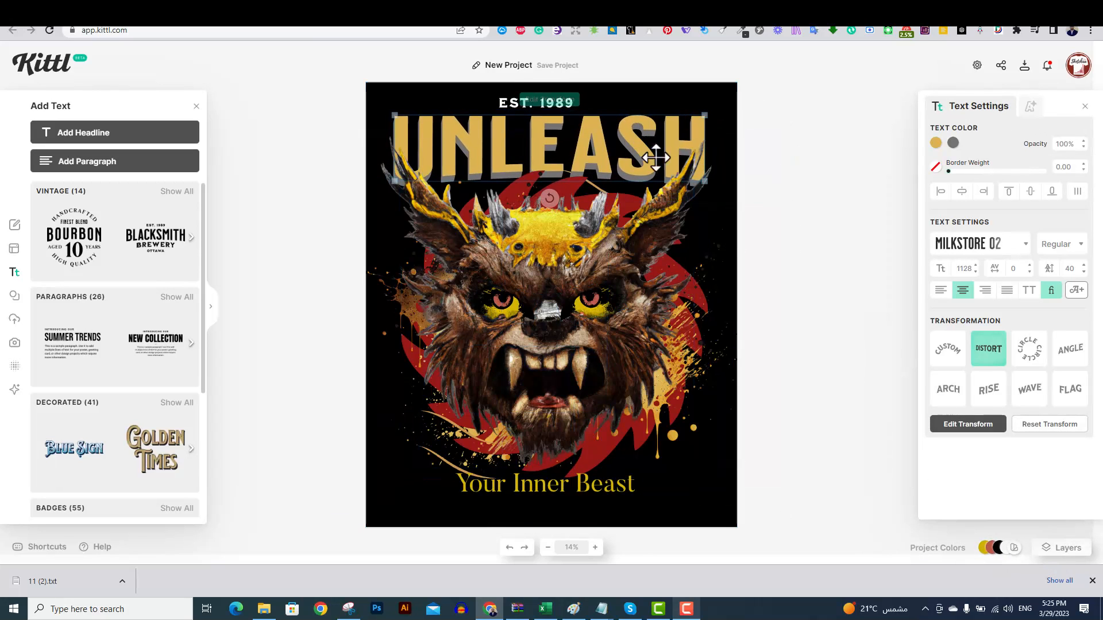
left_click(804, 295)
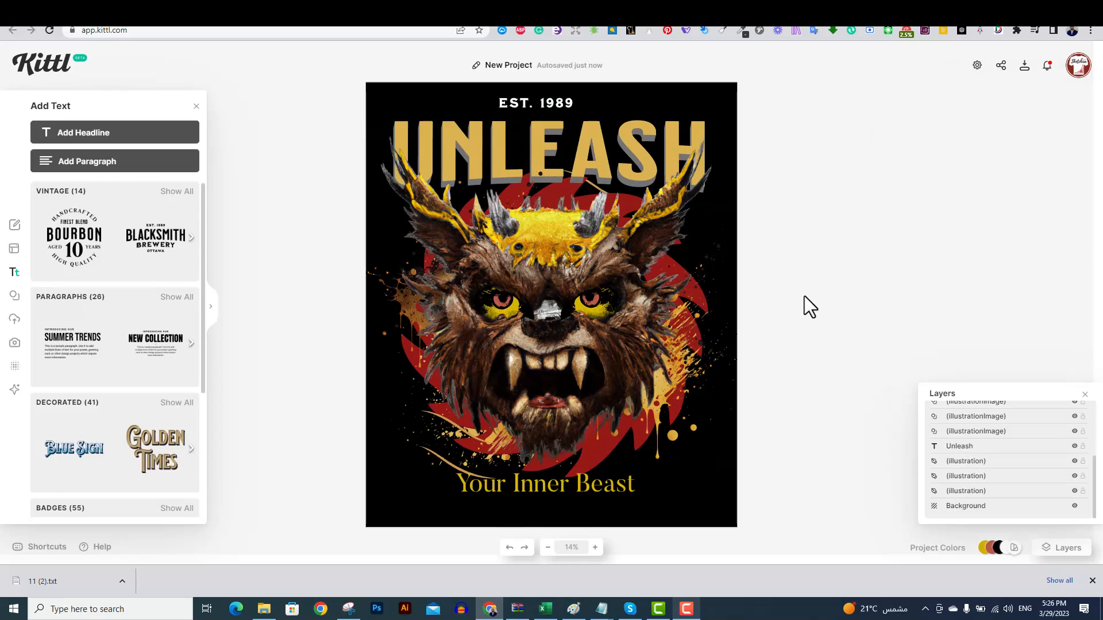
- Apply the first grunge texture to the design
left_click(15, 366)
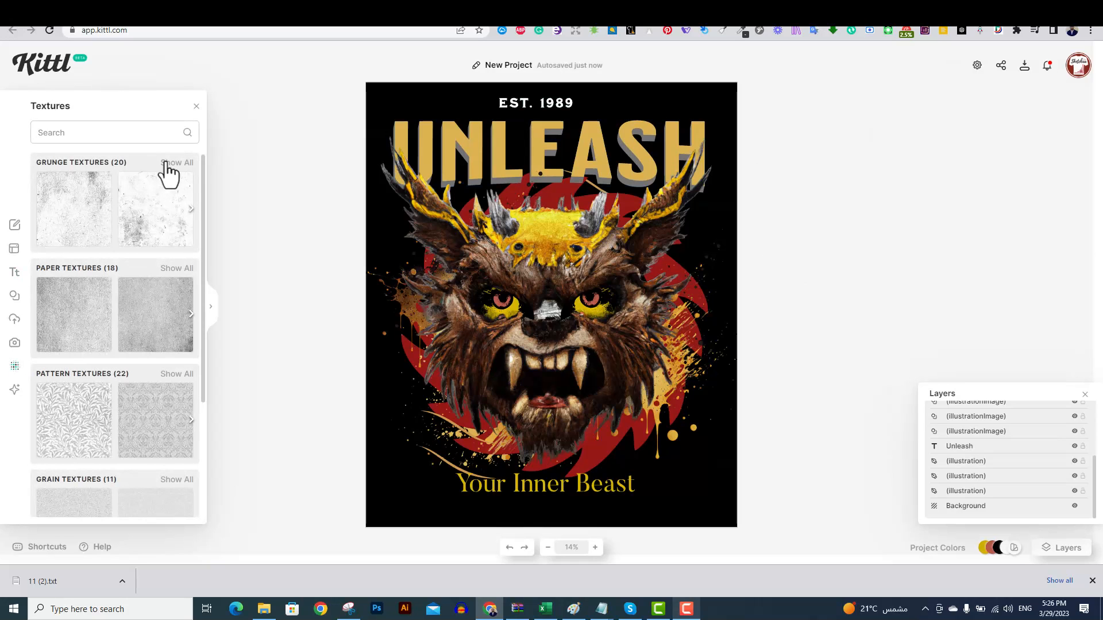
left_click(57, 226)
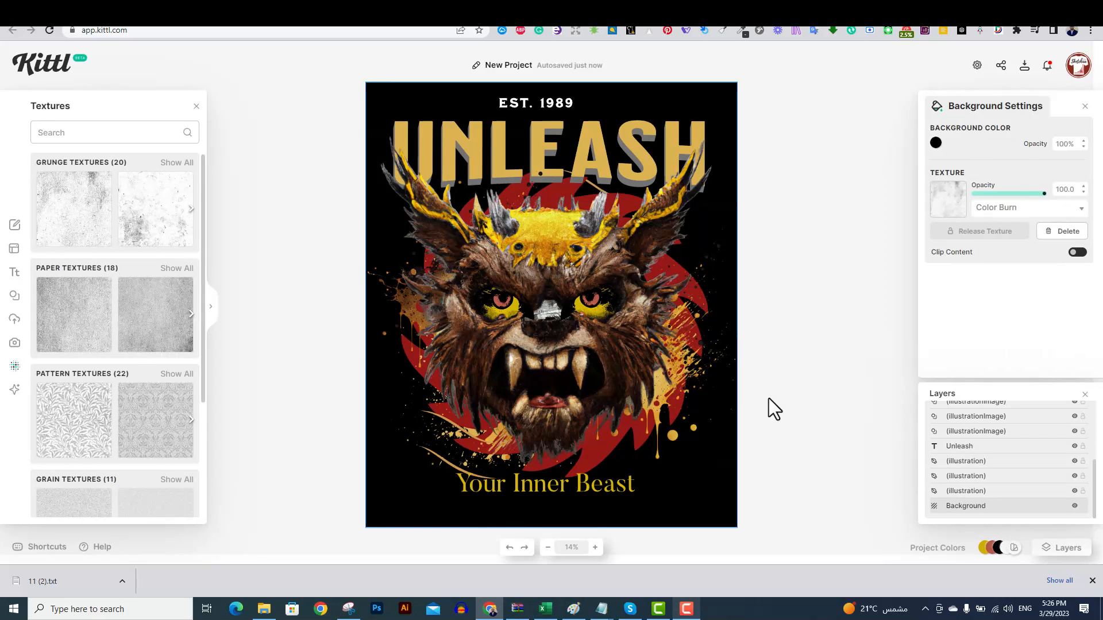
left_click(584, 168)
scroll(1074, 499, "up", 5)
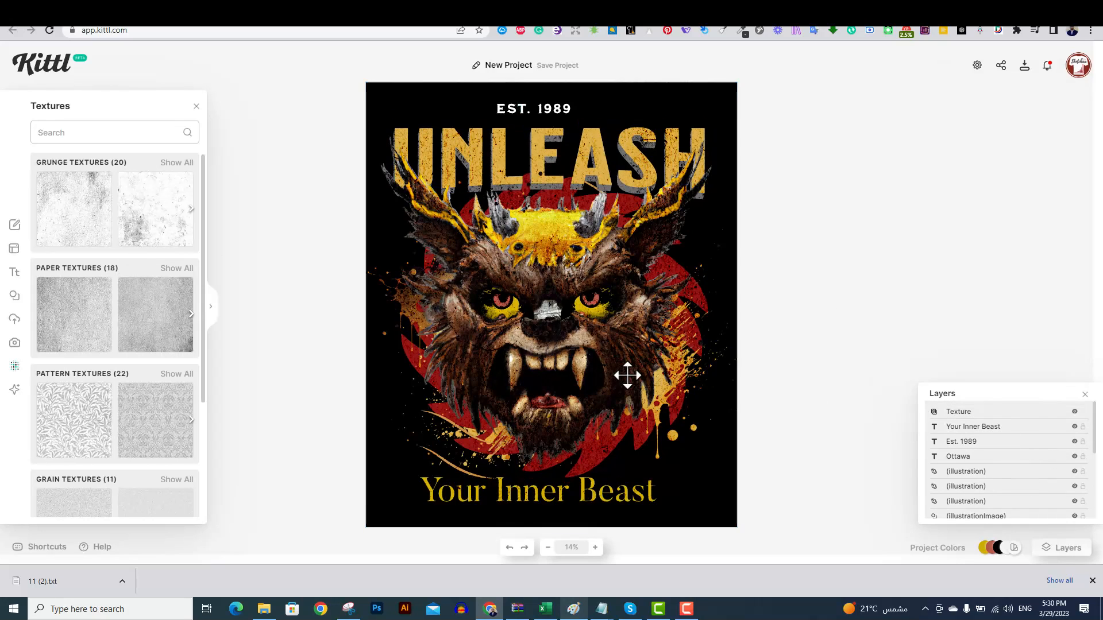
- Show all image adjustments for the head and lower its Blur value slightly below zero
left_click(637, 374)
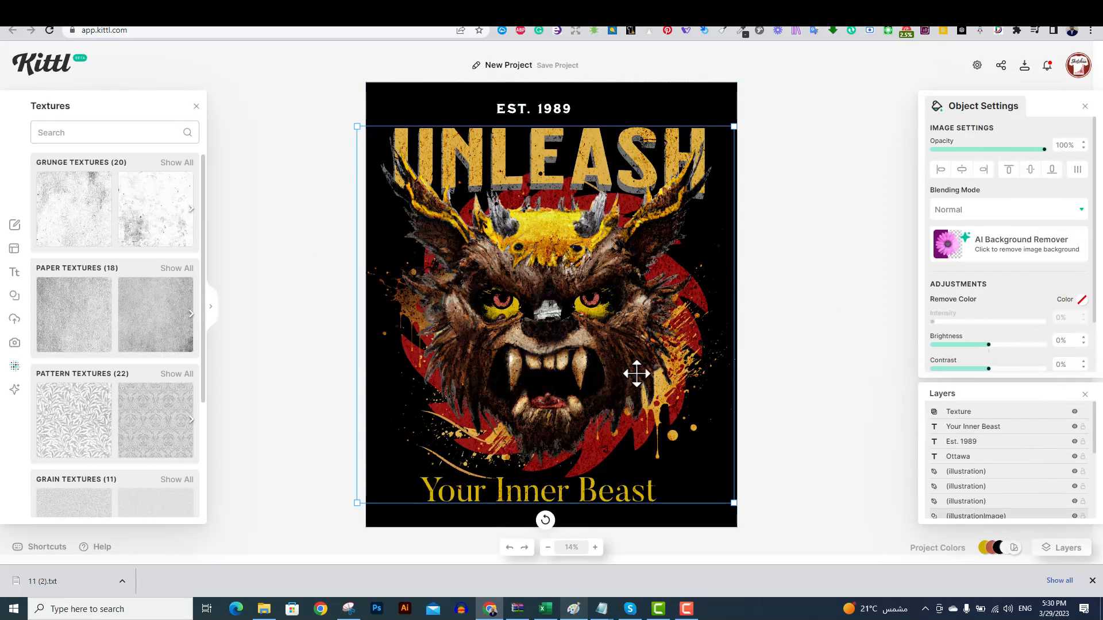
scroll(1058, 322, "down", 2)
left_click(977, 371)
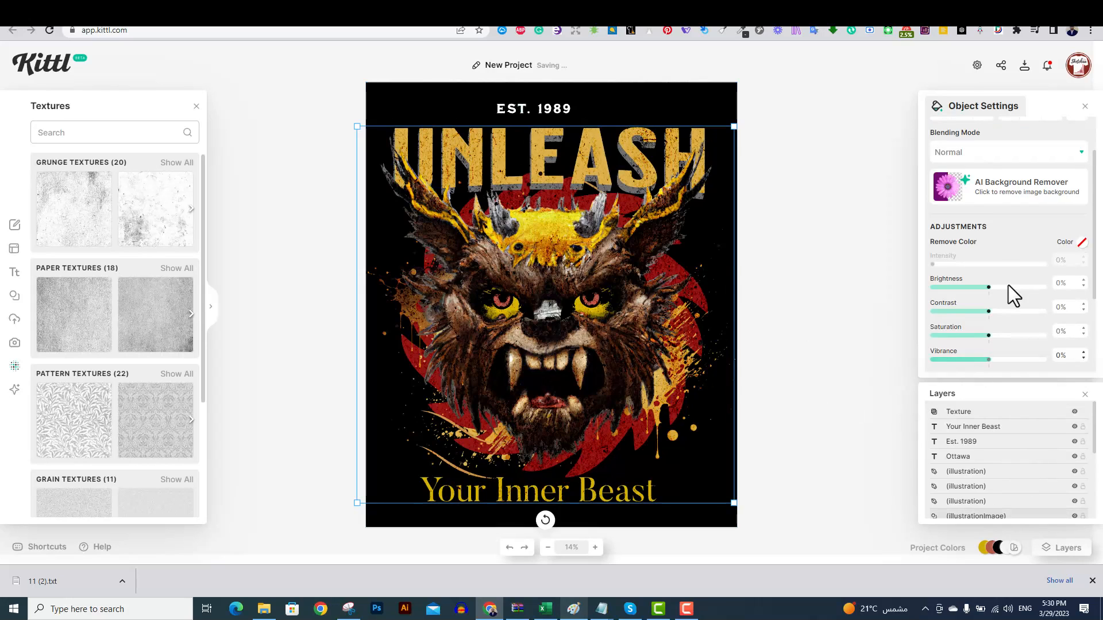
scroll(1005, 304, "down", 3)
scroll(1019, 302, "up", 4)
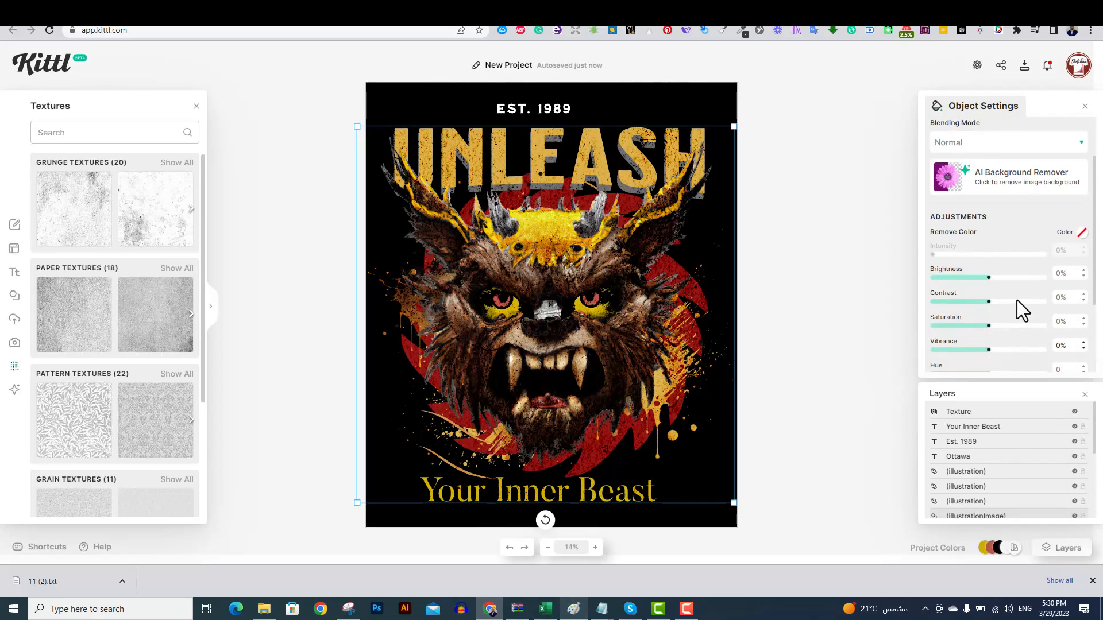
scroll(1017, 300, "down", 4)
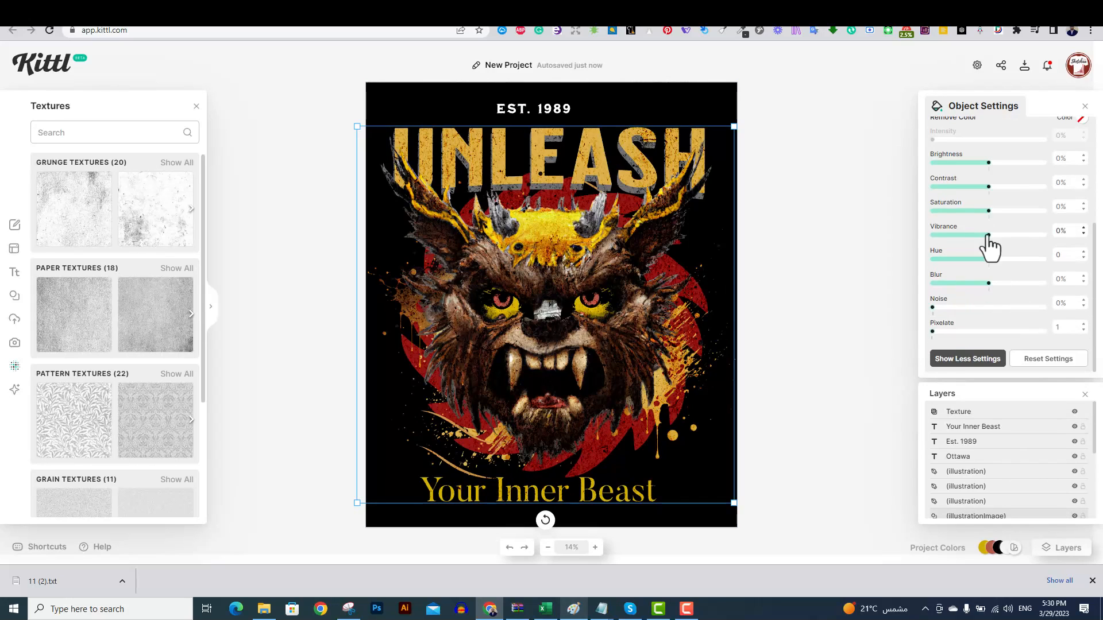
mouse_move(989, 284)
left_mouse_down()
mouse_move(1012, 283)
mouse_move(979, 282)
left_mouse_up()
left_click(791, 136)
- Give the UNLEASH headline a black border with a weight of 19.10
left_click(740, 150)
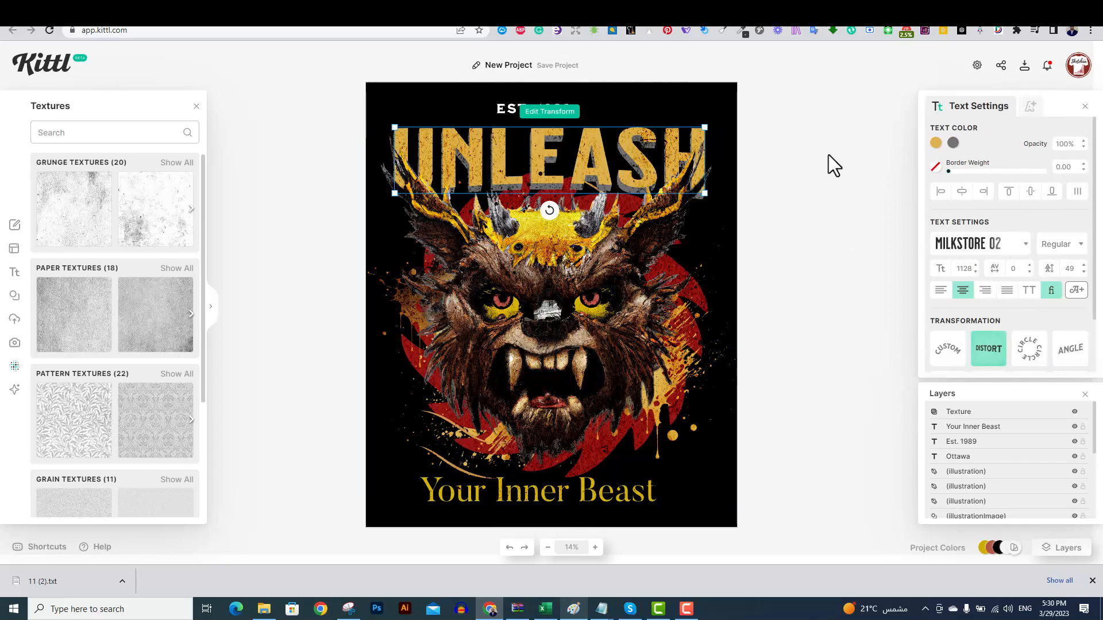
left_click_drag(952, 174, 967, 172)
left_click(936, 167)
left_click(808, 395)
left_click(808, 395)
left_click(935, 167)
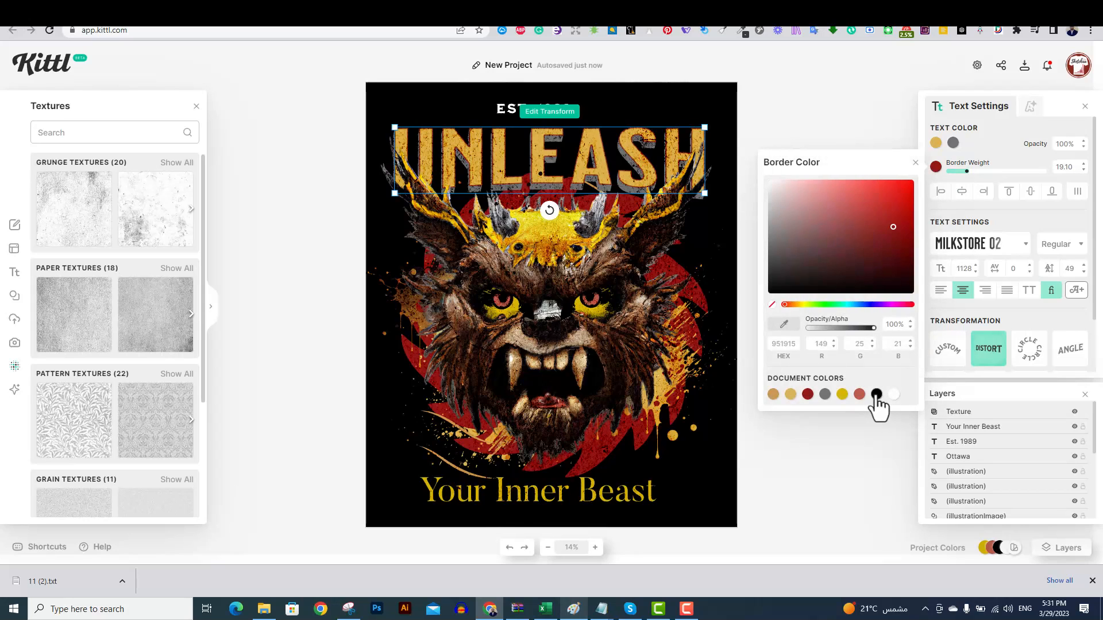
left_click(876, 394)
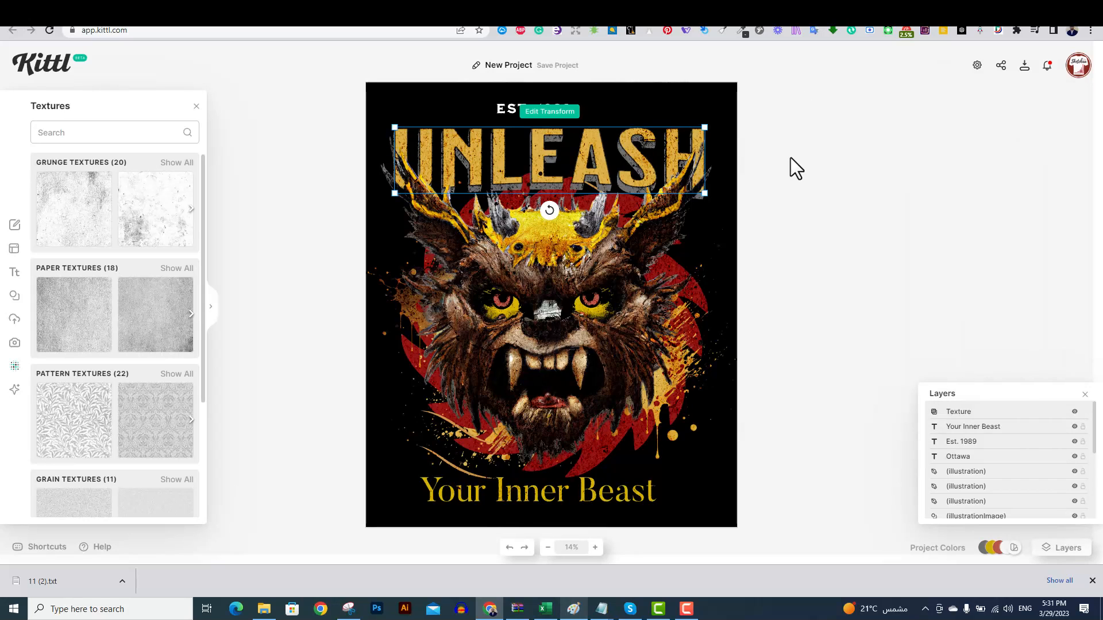
left_click(841, 175)
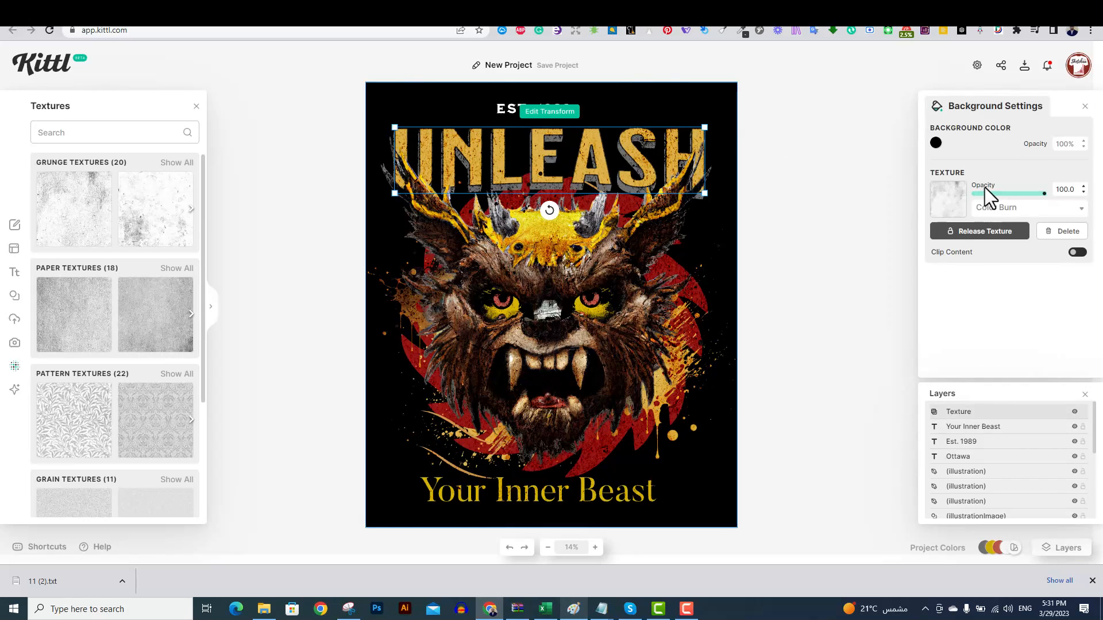
- Set the angle of the UNLEASH headline's block shadow to -97°
left_click(590, 168)
left_click(1025, 107)
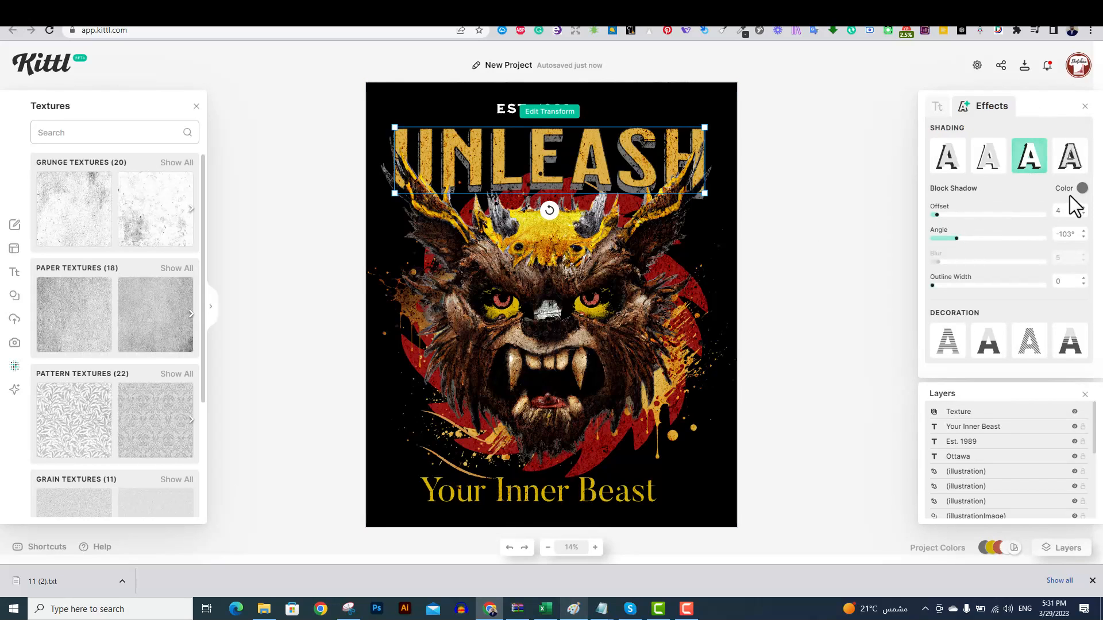
left_click_drag(955, 239, 958, 239)
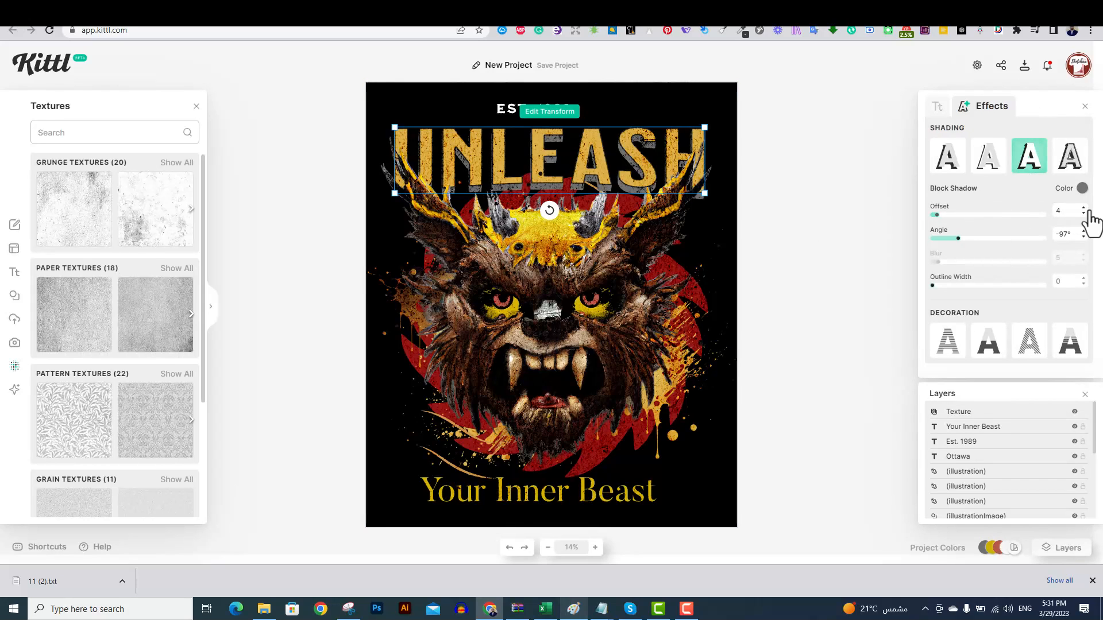
left_click(802, 208)
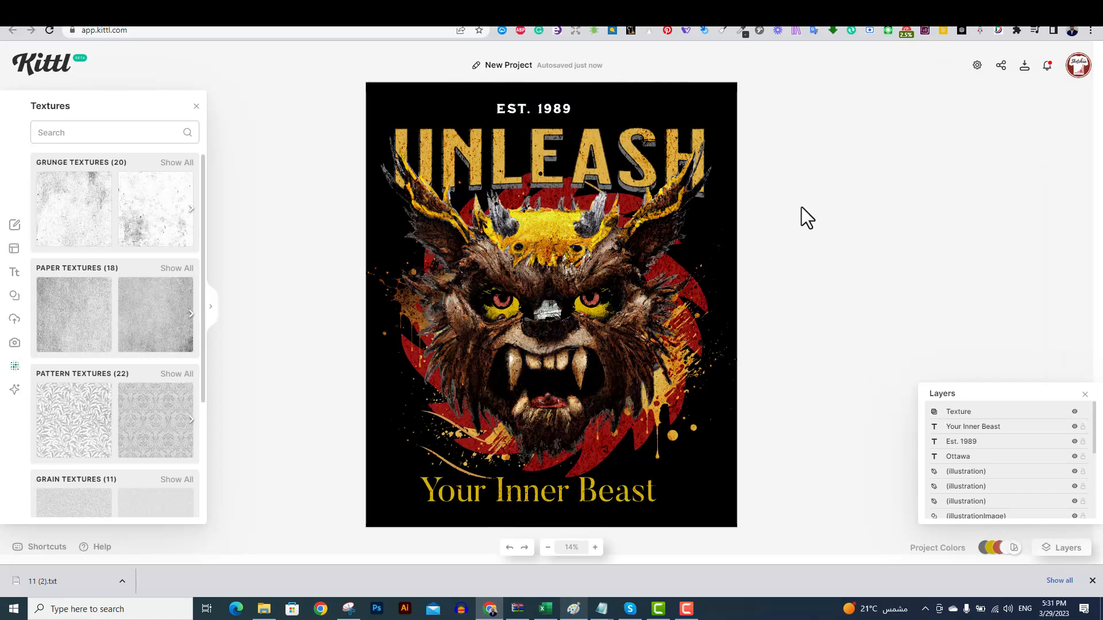
- Try the Alfa Slab One and Anton fonts on the headline
left_click(592, 164)
left_click(954, 244)
scroll(846, 250, "down", 1)
scroll(845, 248, "down", 6)
left_click(849, 350)
scroll(849, 359, "down", 3)
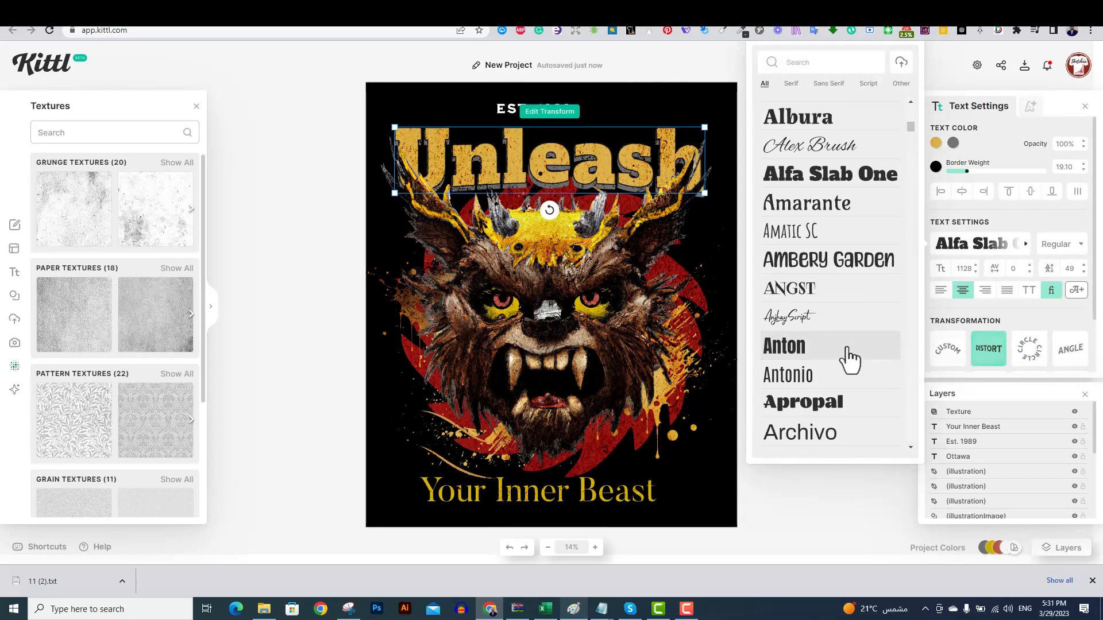
left_click(849, 347)
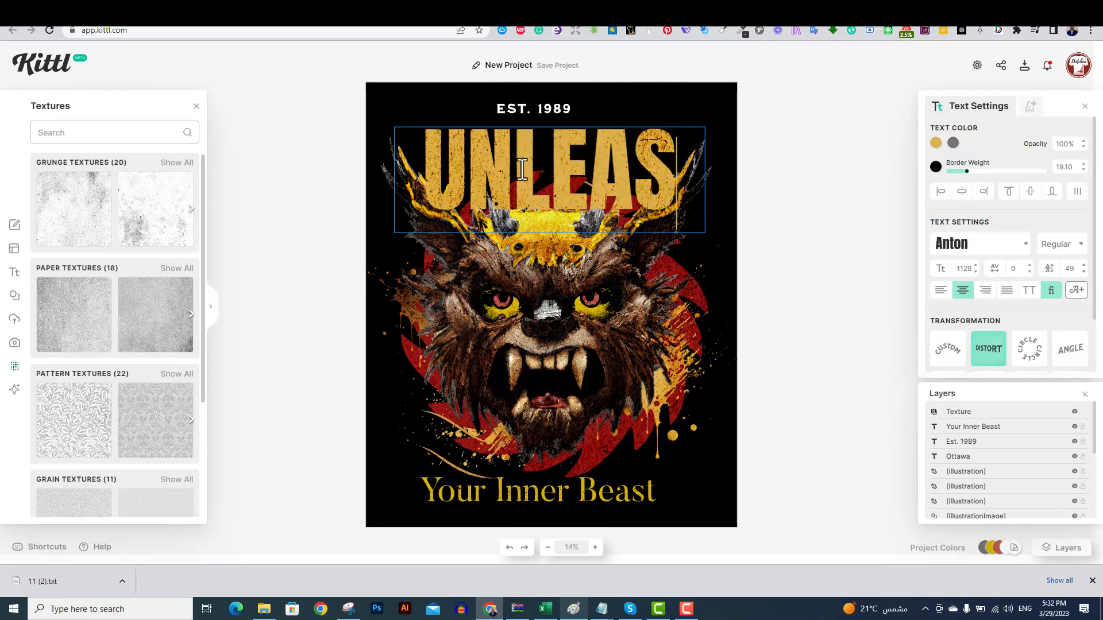
- Finish retyping the headline in capitals as UNLEASH and raise its line height to 52
left_click(827, 283)
left_click(622, 153)
left_click(1084, 266)
- Try further fonts on the UNLEASH headline, including Bangers and Blackletter
left_click(1025, 246)
scroll(842, 328, "down", 9)
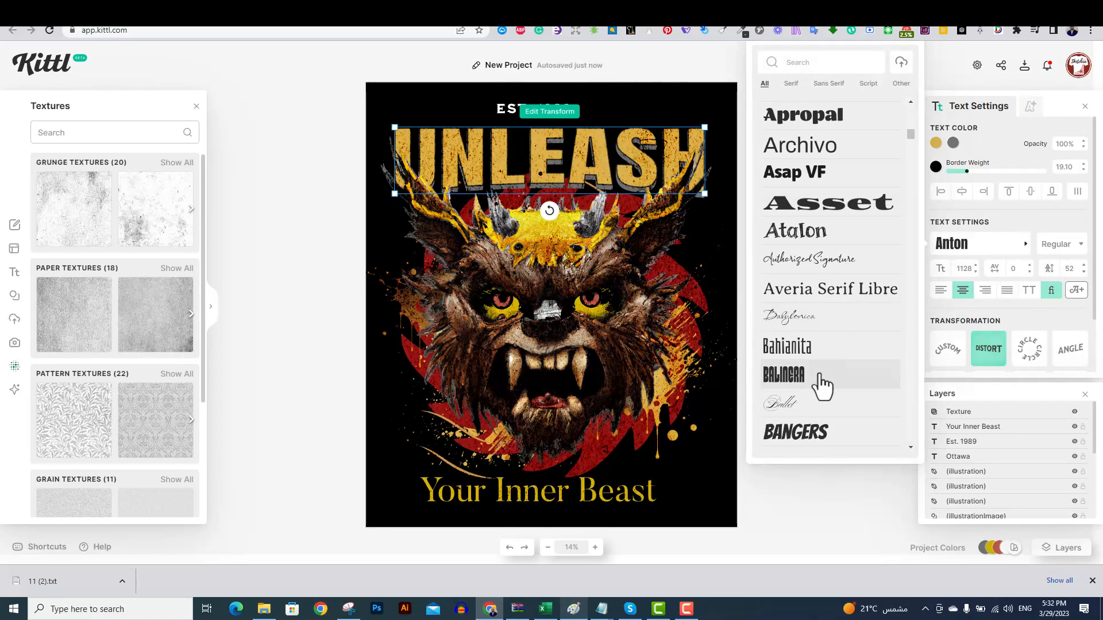
scroll(822, 385, "down", 3)
left_click(833, 275)
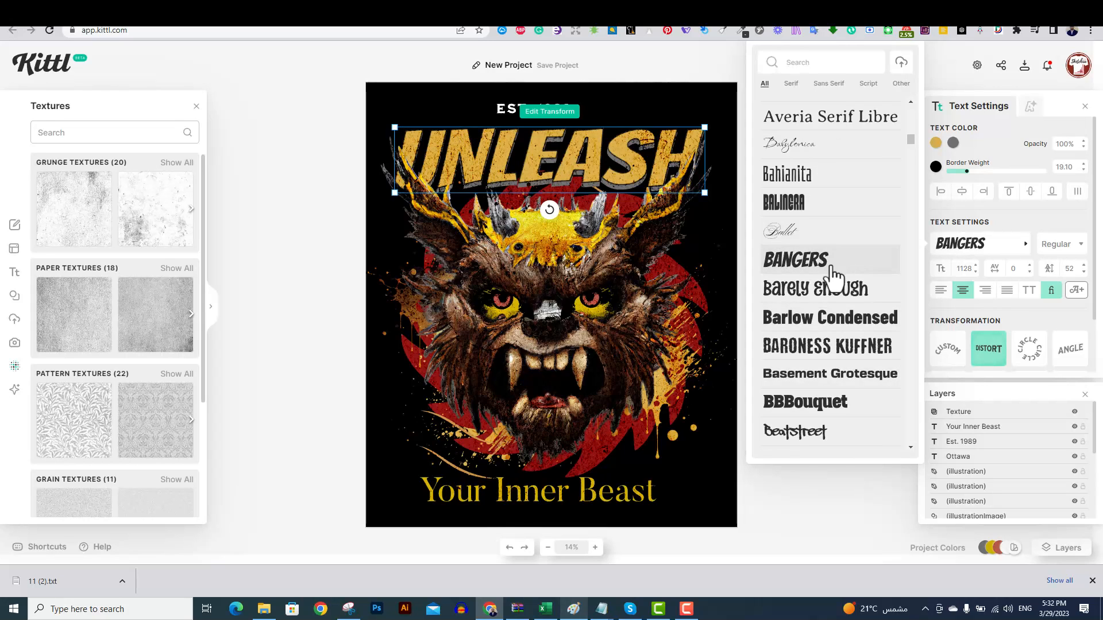
scroll(833, 276, "down", 5)
scroll(845, 288, "down", 2)
left_click(825, 345)
scroll(825, 345, "down", 3)
left_click(825, 276)
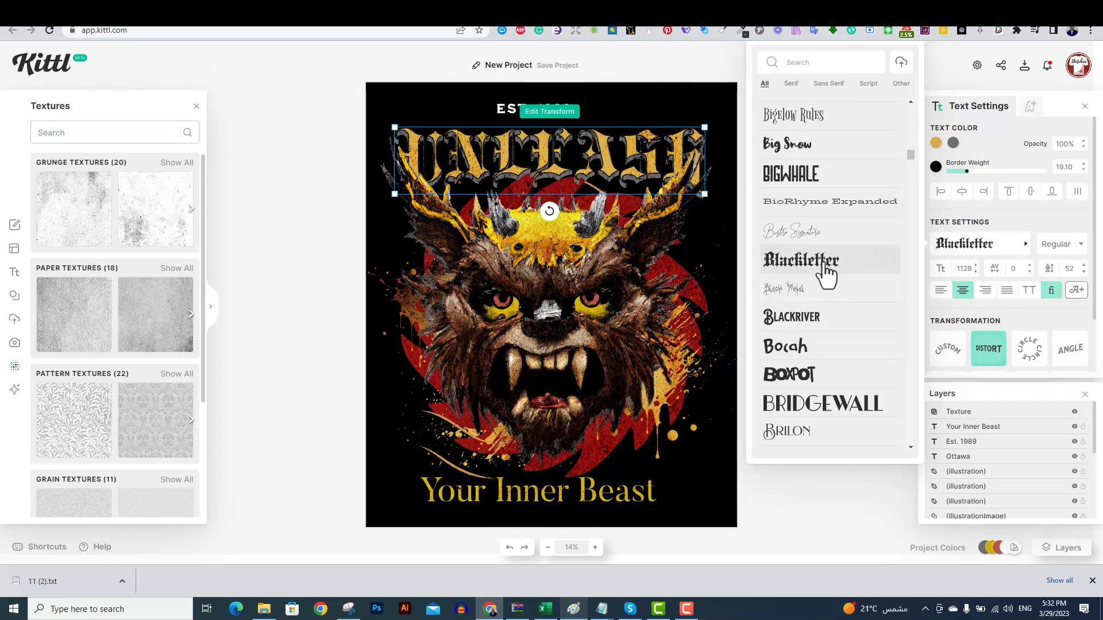
- Try a few more display fonts on the UNLEASH headline and settle on Brookfield
left_click(825, 325)
scroll(830, 356, "down", 2)
left_click(833, 379)
left_click(831, 441)
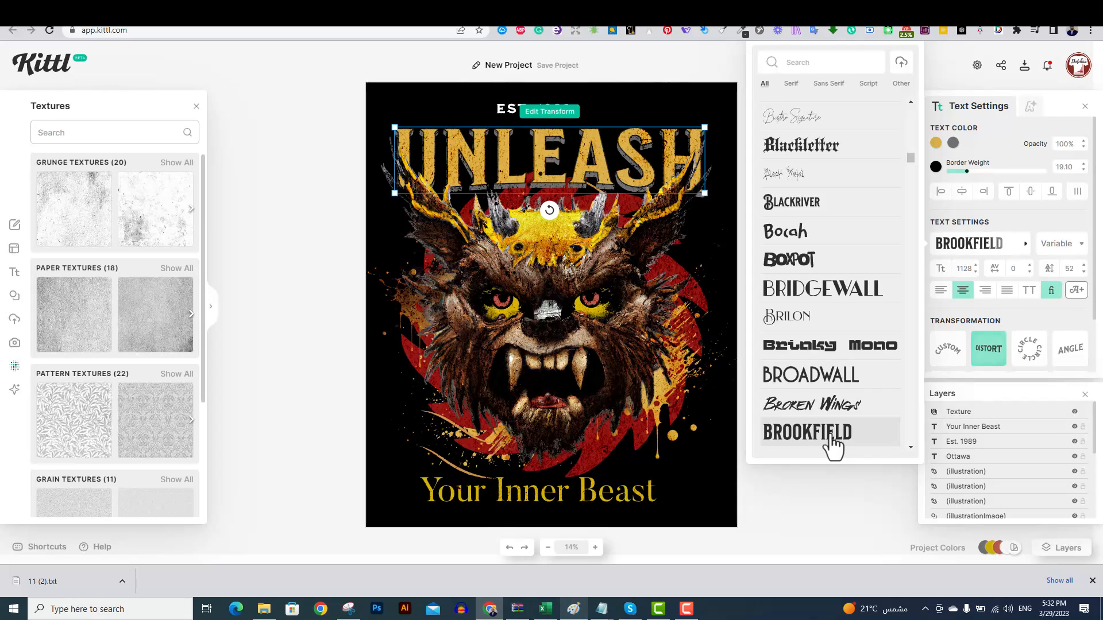
left_click(844, 491)
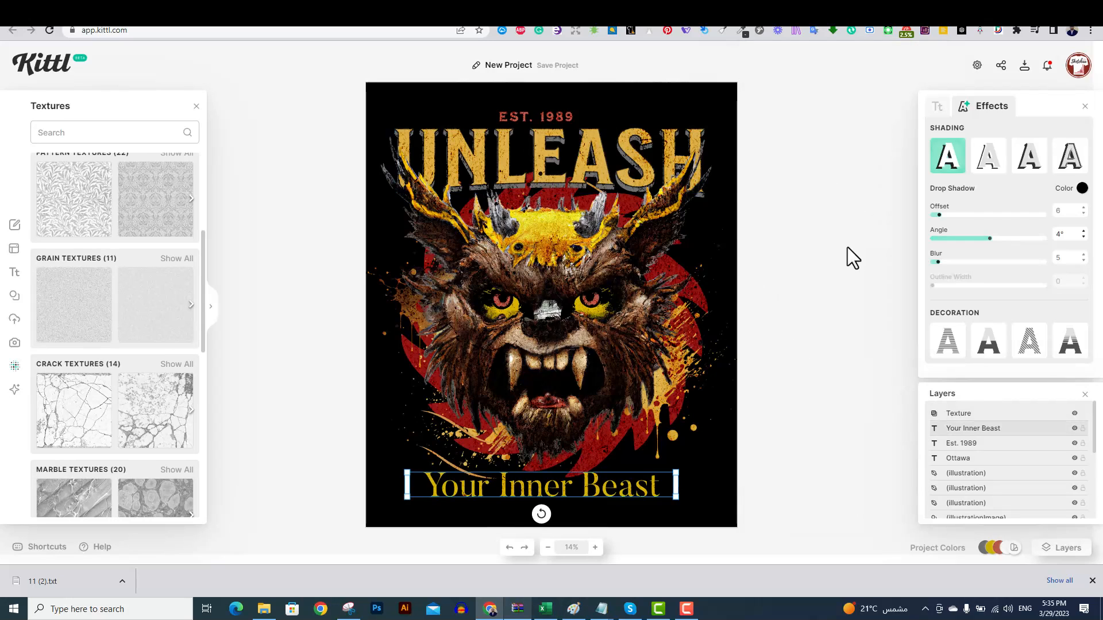
- Move the Est. 1989 text from above the headline to just below Your Inner Beast
left_click(807, 206)
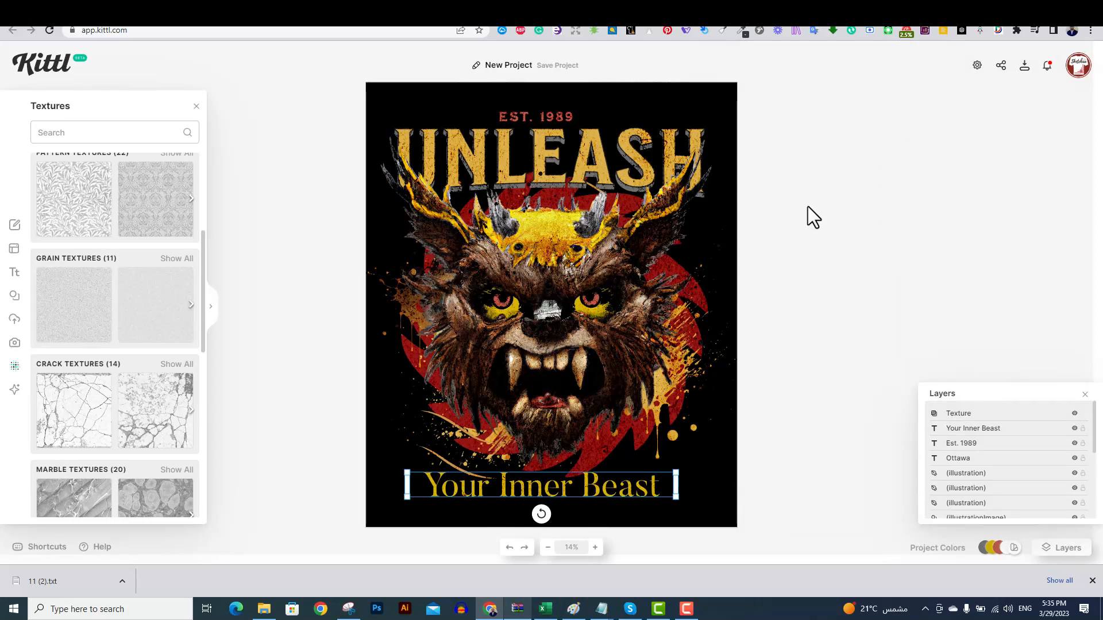
left_click_drag(548, 118, 555, 510)
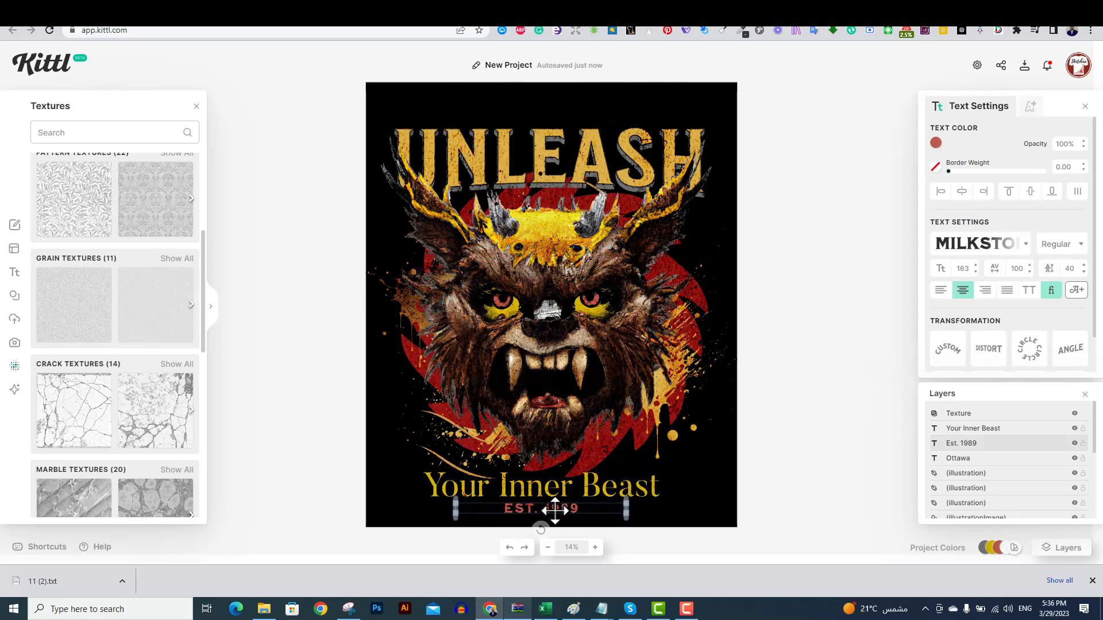
left_click(804, 353)
- Enlarge the Your Inner Beast text slightly, and scale up and move the whole design so it fills the canvas
left_click(728, 448)
left_click_drag(678, 473, 684, 468)
left_click(794, 342)
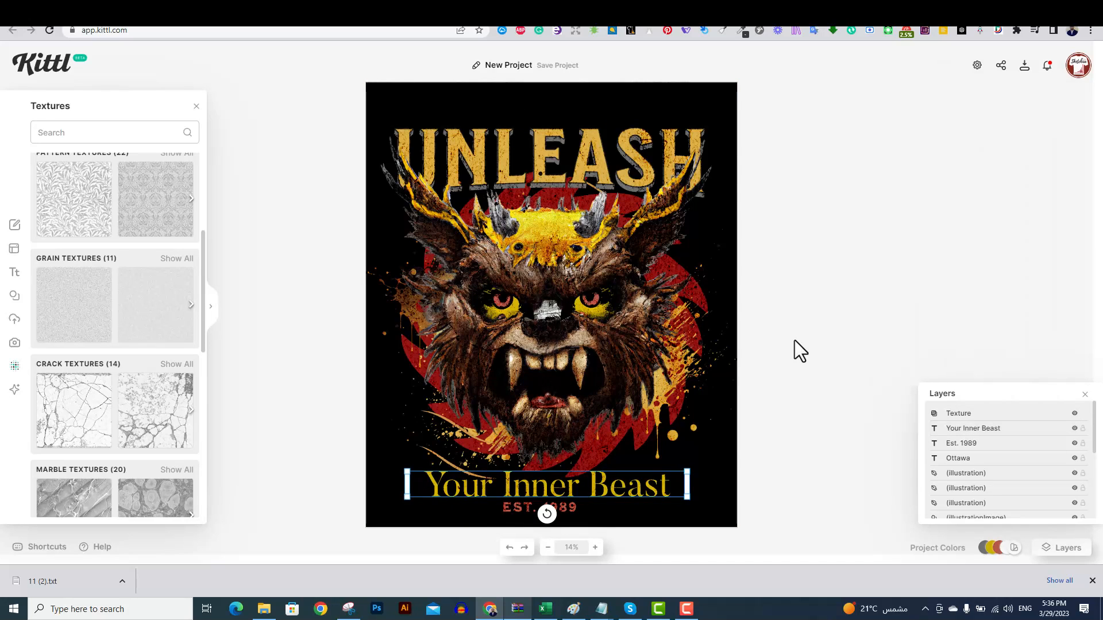
left_click(557, 206)
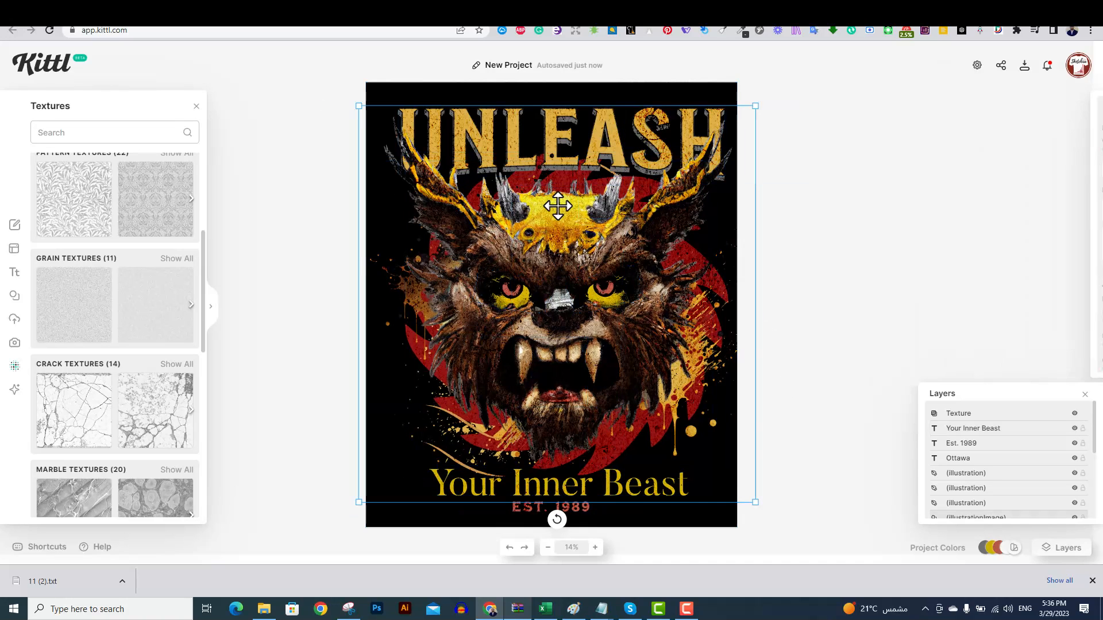
left_click(815, 245)
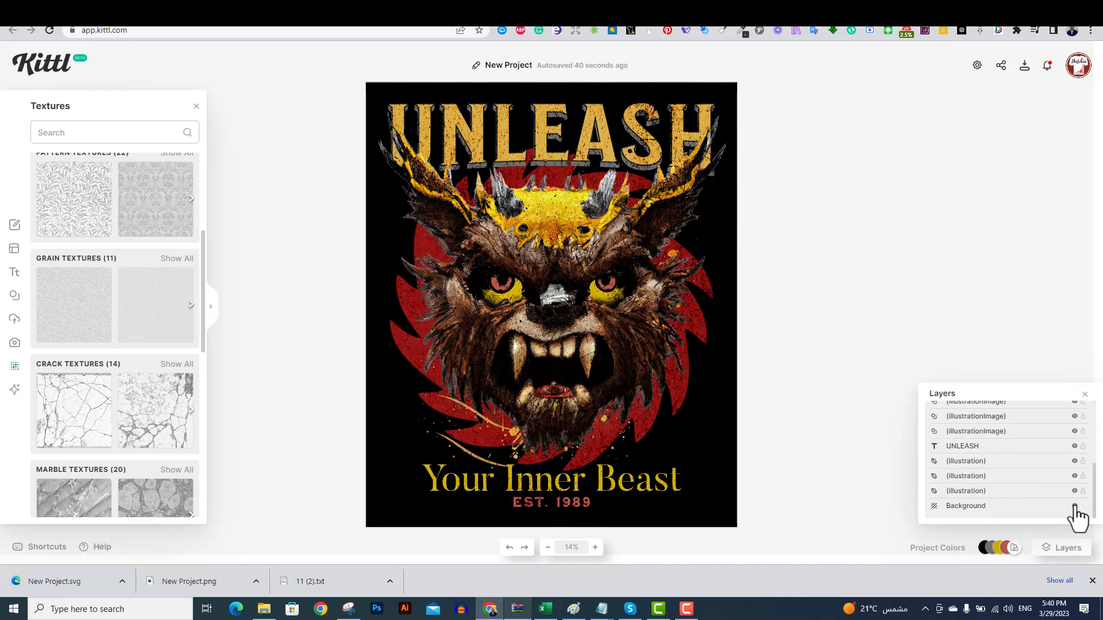
- Turn on Clip Content for the texture so it covers only the artwork, and hide the Background layer
left_click(1074, 506)
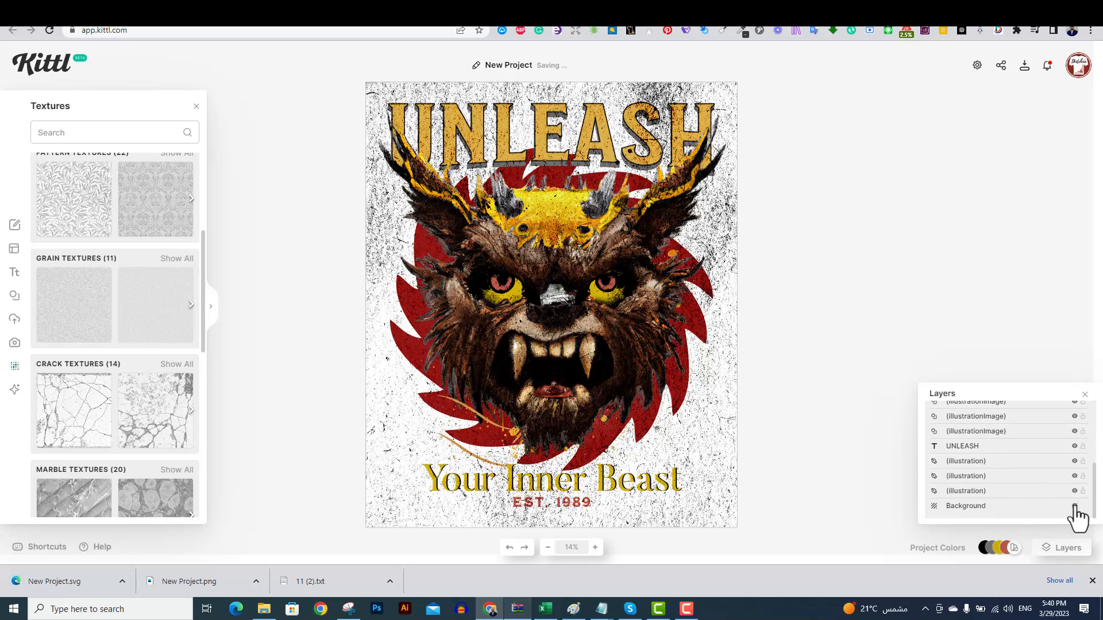
left_click(1074, 505)
scroll(1060, 454, "up", 5)
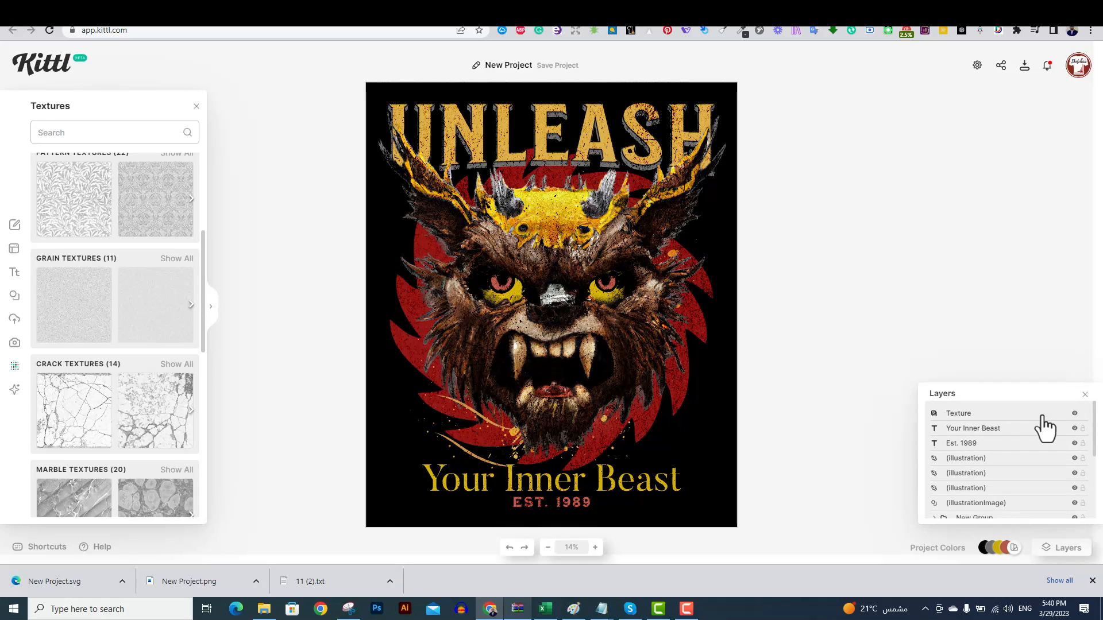
left_click(1043, 414)
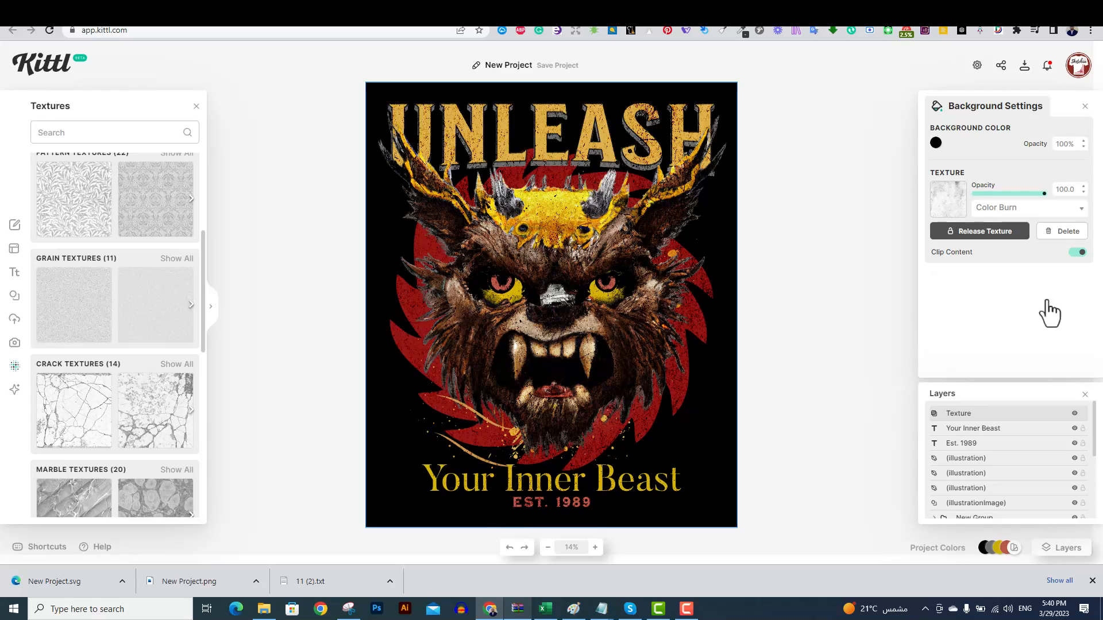
scroll(1047, 463, "down", 5)
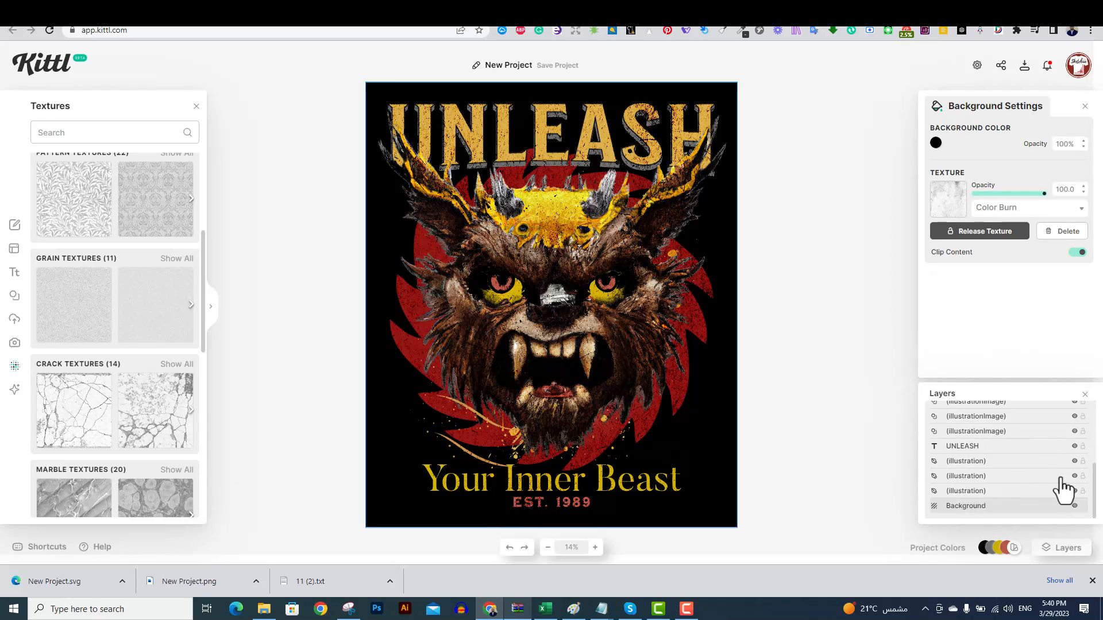
left_click(1074, 506)
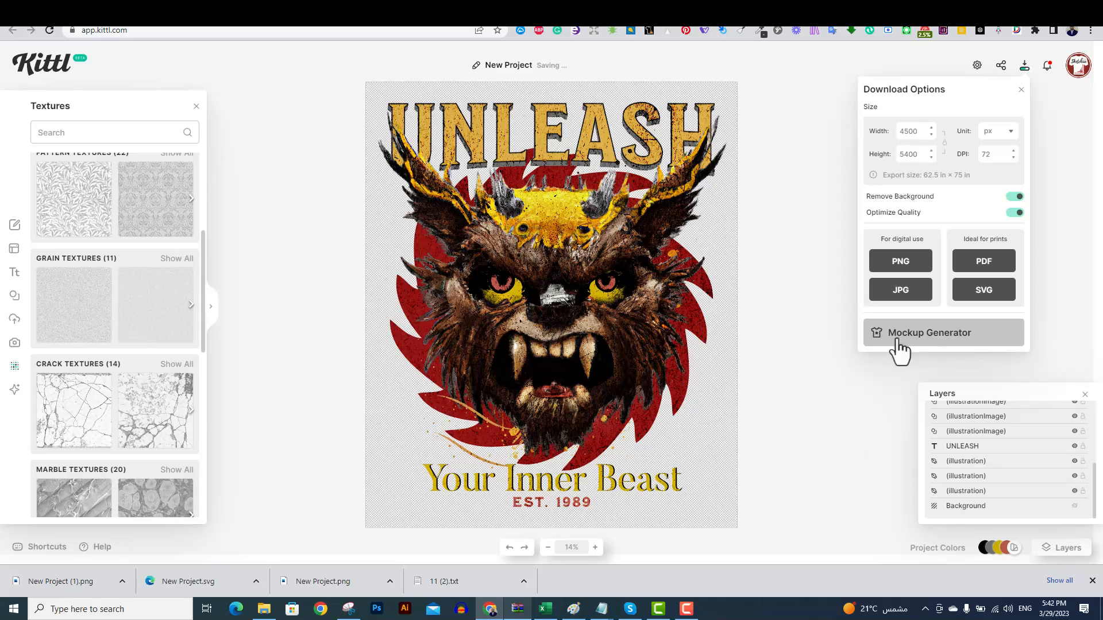
- Open the Mockup Generator with a black T-shirt flat lay and enlarge the design across the shirt's chest
left_click(920, 349)
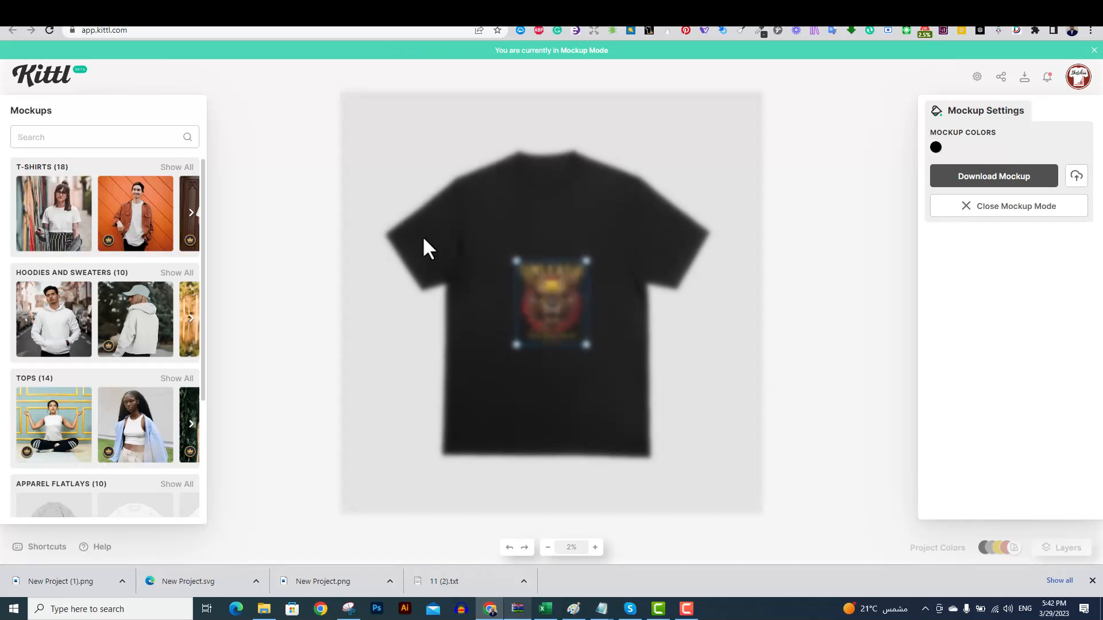
left_click_drag(514, 257, 476, 210)
left_click_drag(585, 347, 646, 408)
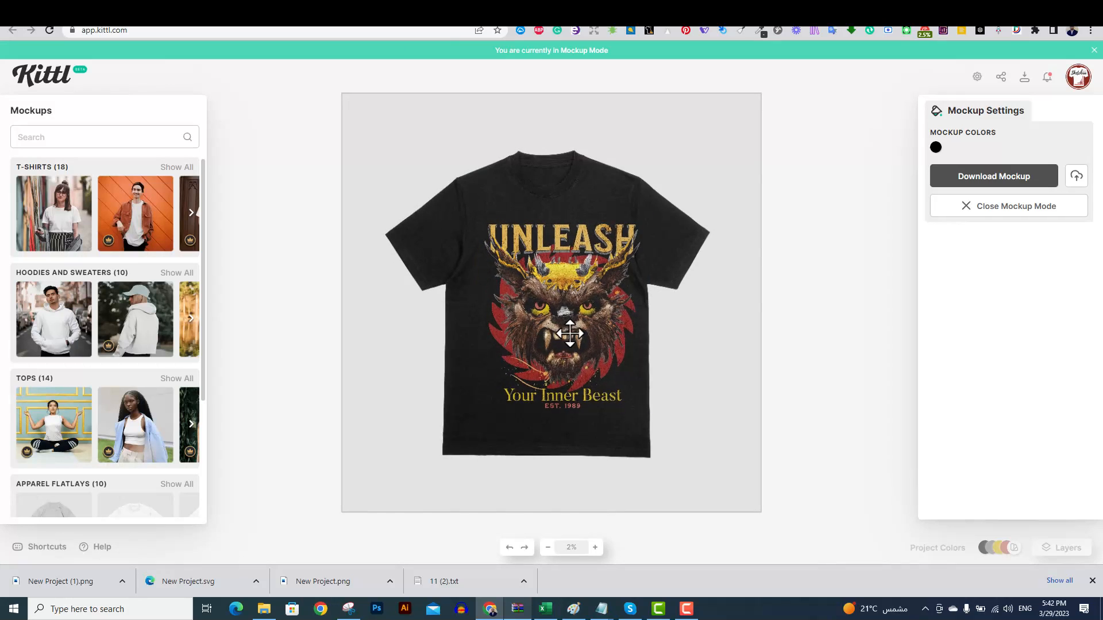
left_click_drag(569, 333, 554, 325)
left_click_drag(631, 406, 620, 394)
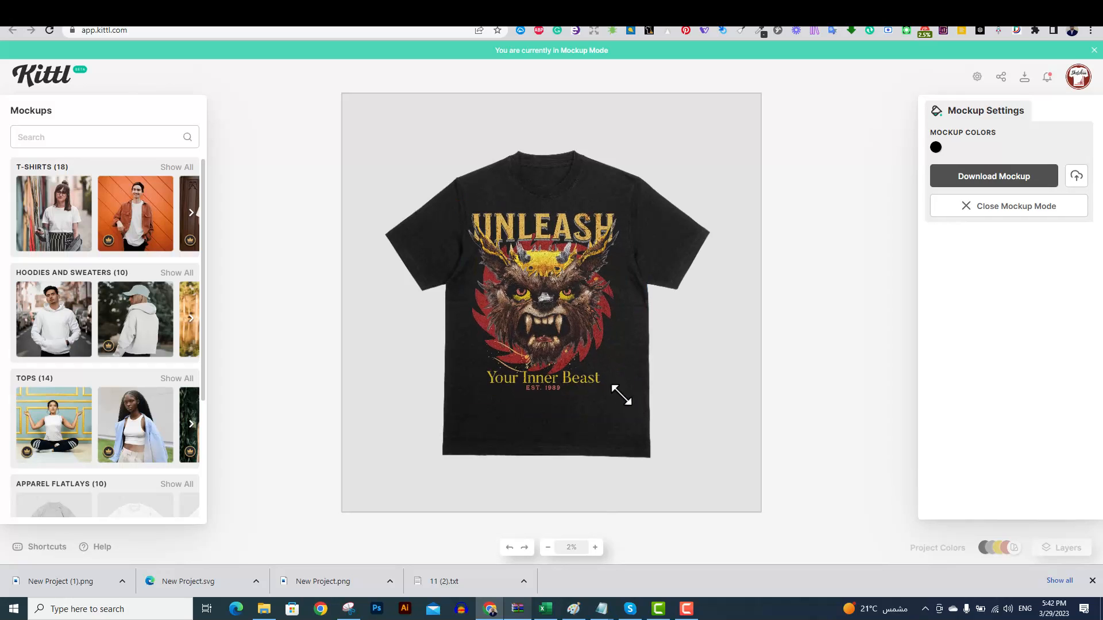
left_click(806, 388)
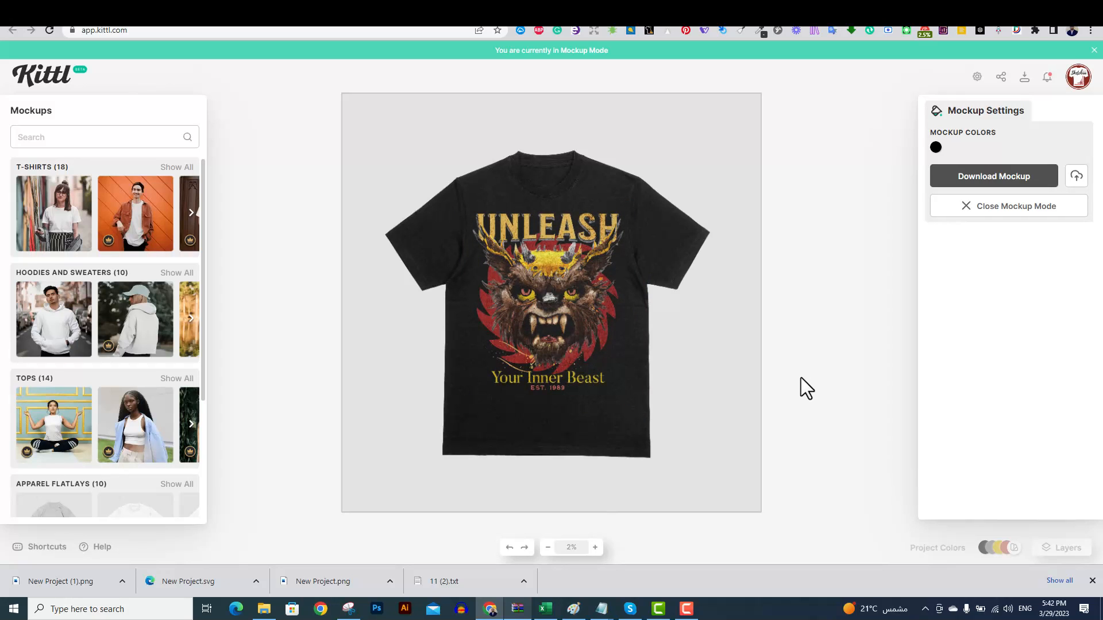
- Fine-tune the design's size and position so it sits centred on the front of the T-shirt
left_click(538, 303)
left_click_drag(467, 204, 473, 210)
left_click_drag(559, 290, 560, 285)
left_click(832, 325)
left_click_drag(586, 322, 571, 304)
left_click(797, 360)
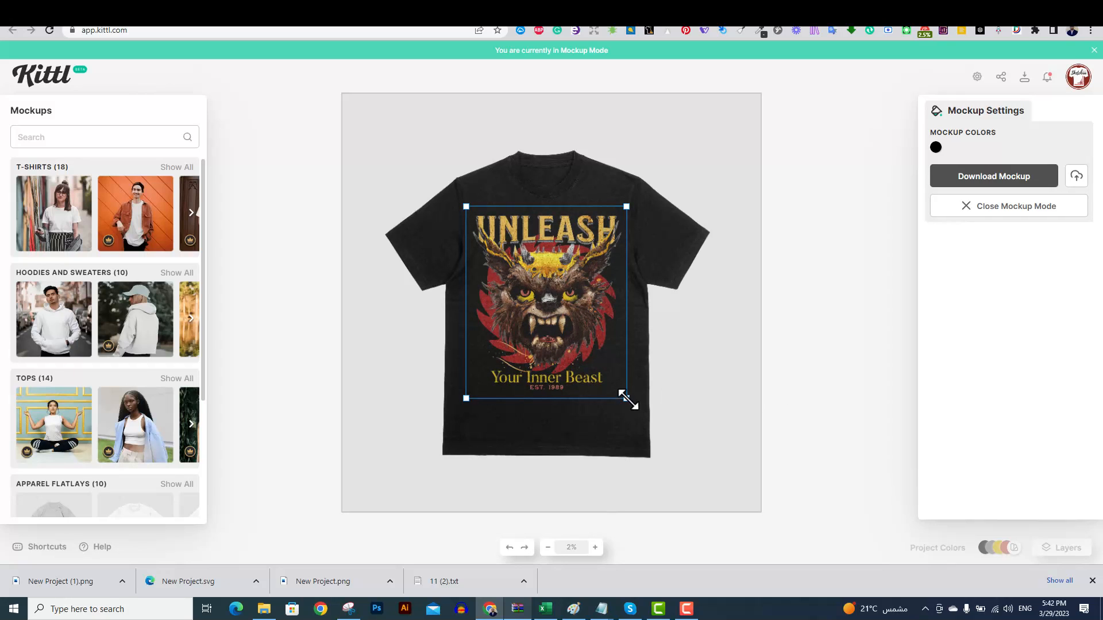
left_click_drag(626, 398, 629, 401)
left_click(805, 336)
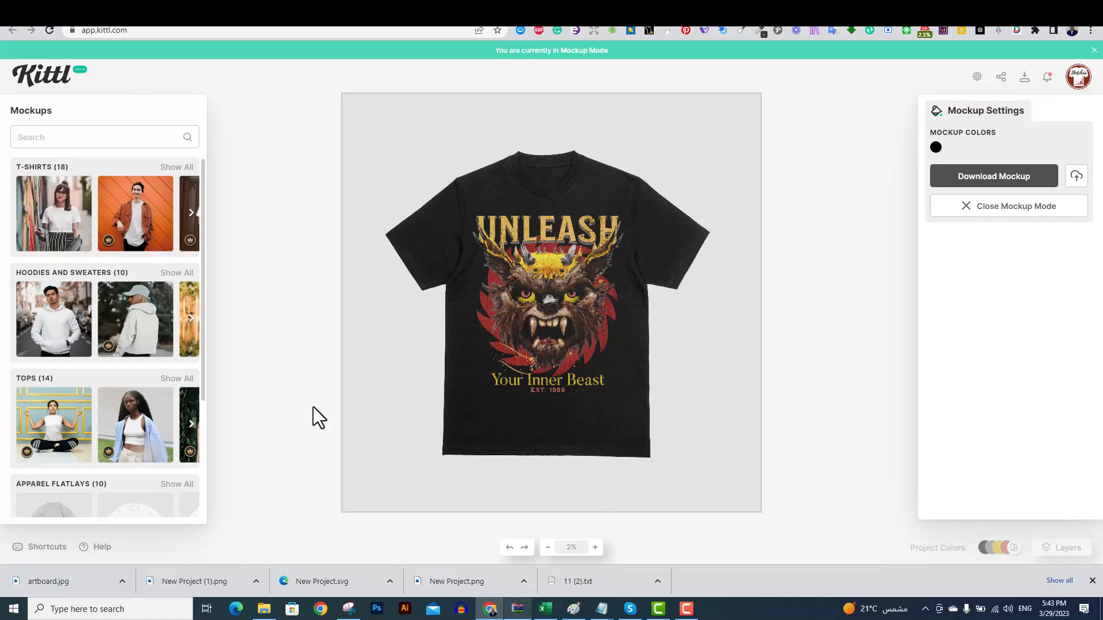
- Open the downloaded T-shirt mockup artboard.jpg in the image viewer
left_click(77, 583)
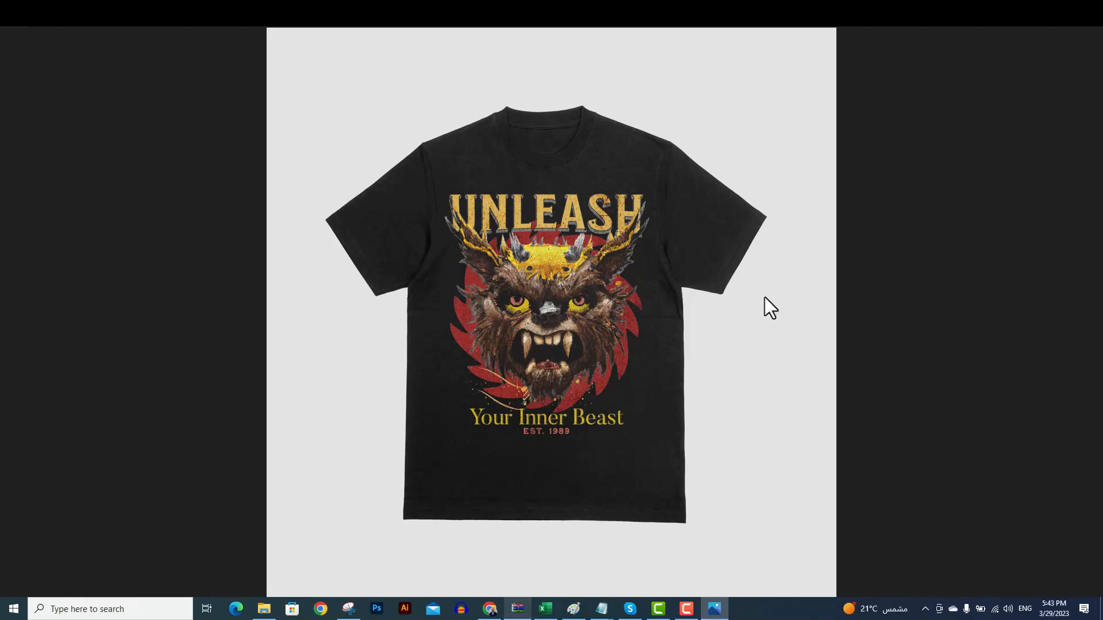